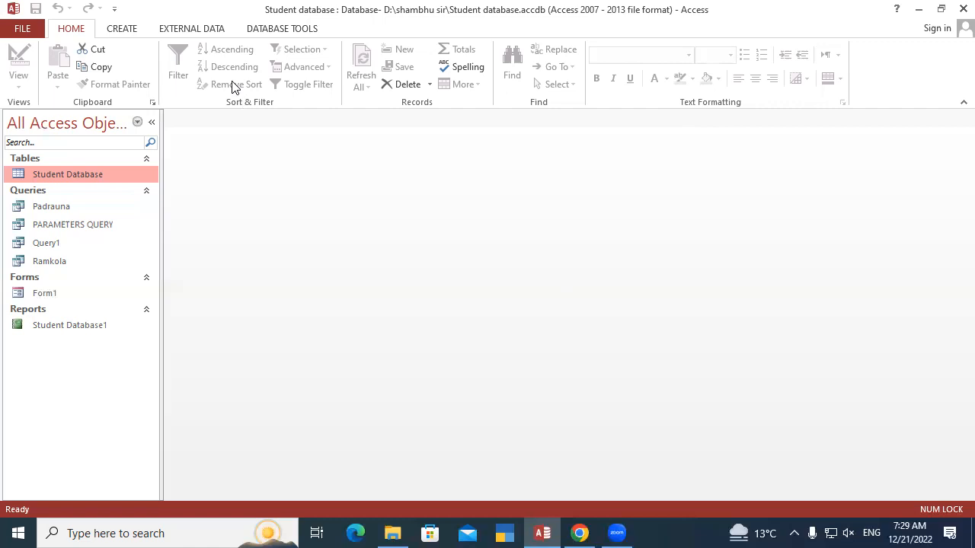
Start a new report with the Report Wizard, using the Padrauna query as its data source
left_click(122, 31)
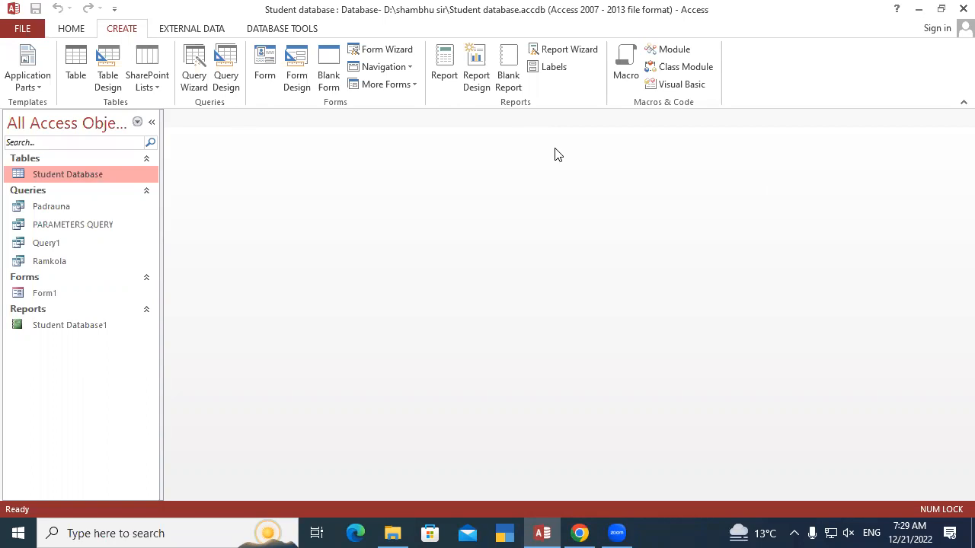
left_click(562, 48)
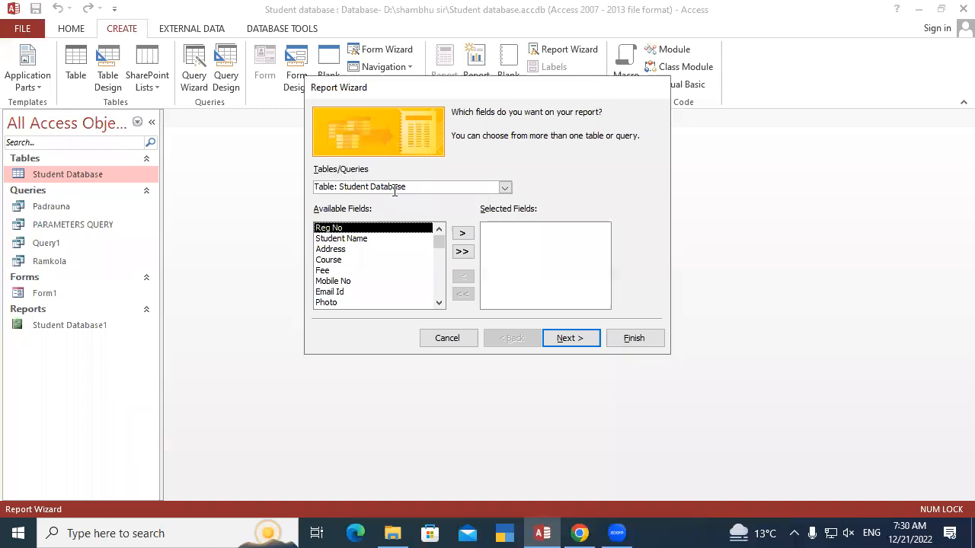
left_click(504, 187)
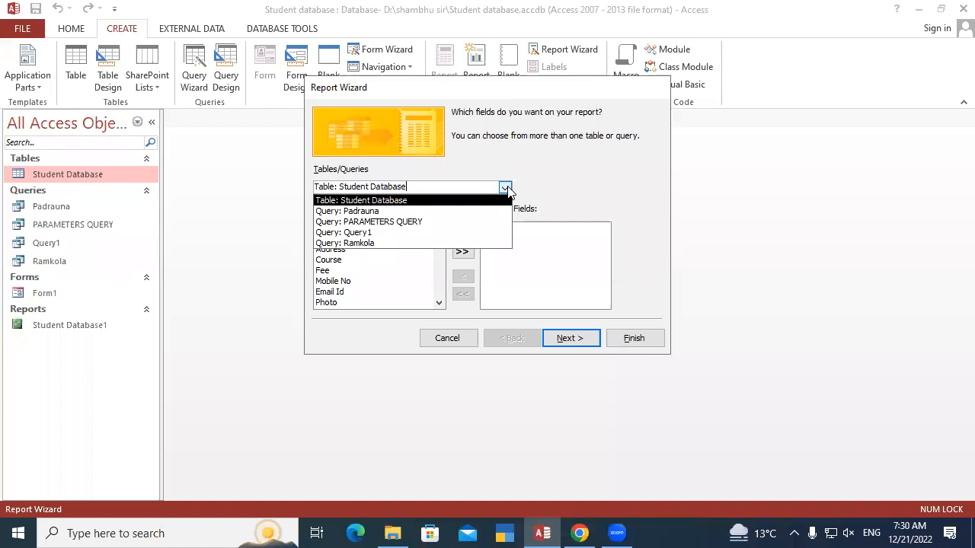
left_click(353, 212)
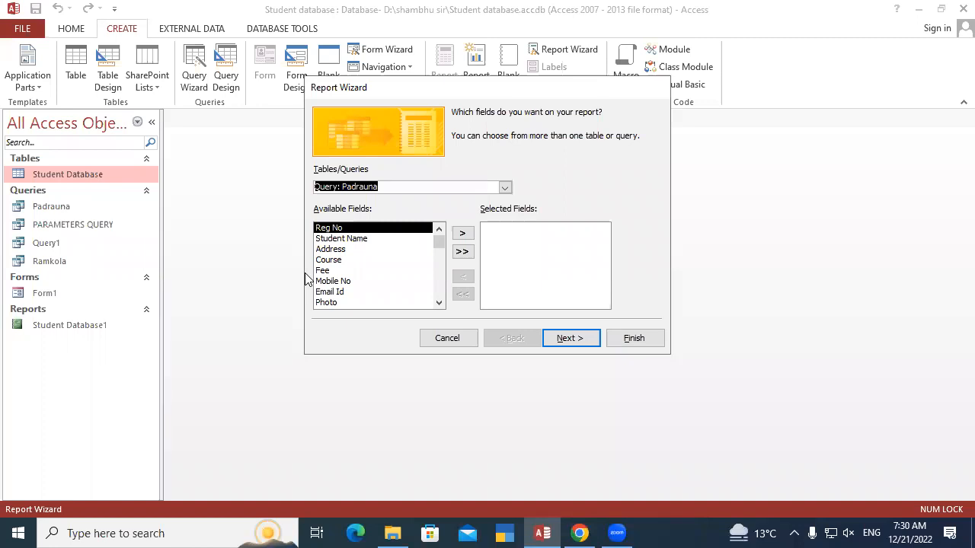
Add the Reg No, Student Name, Address, Course, Fee and Photo fields to the report
left_click(463, 234)
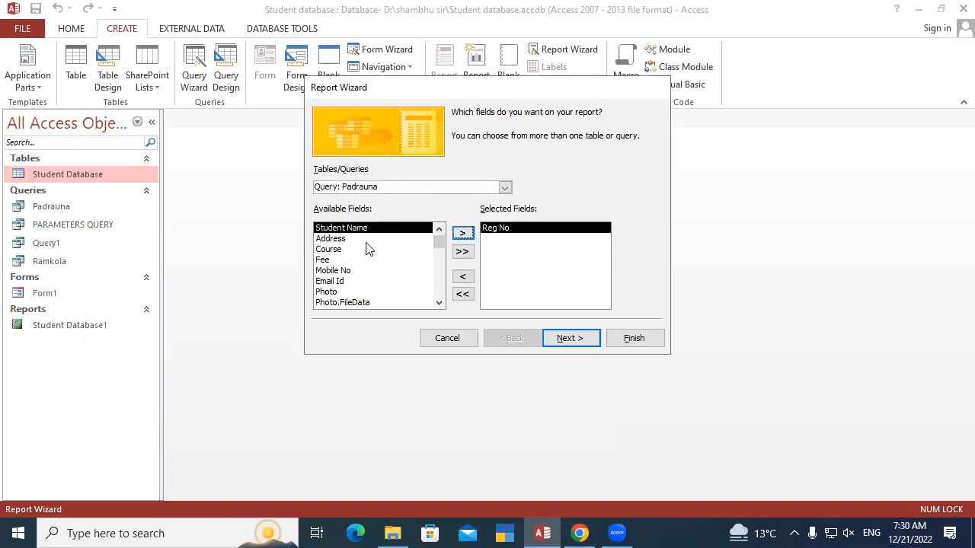
left_click(464, 234)
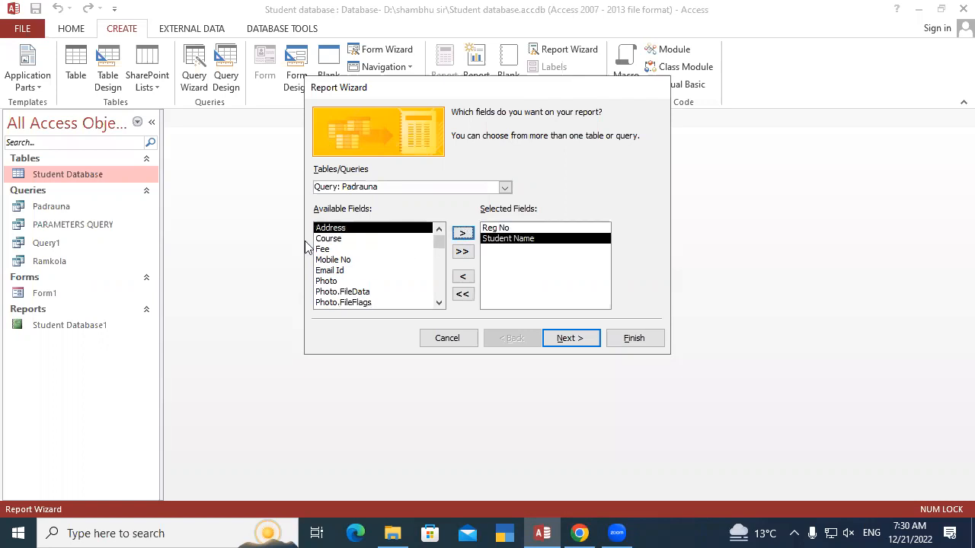
left_click(464, 233)
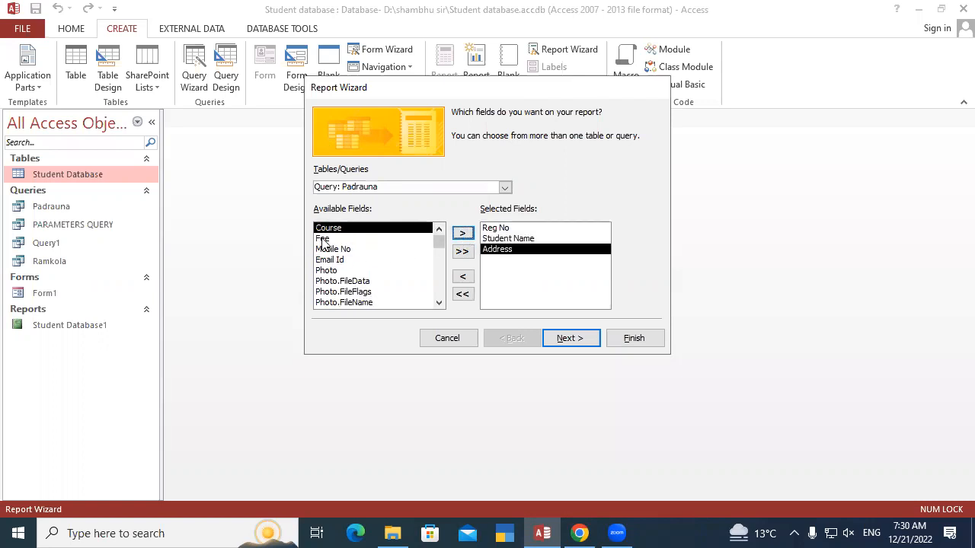
left_click(464, 233)
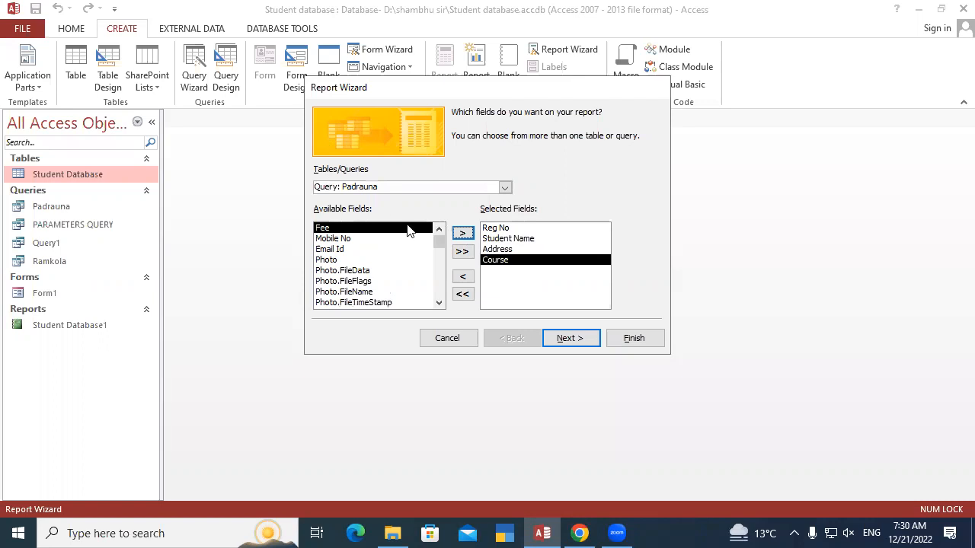
left_click(466, 234)
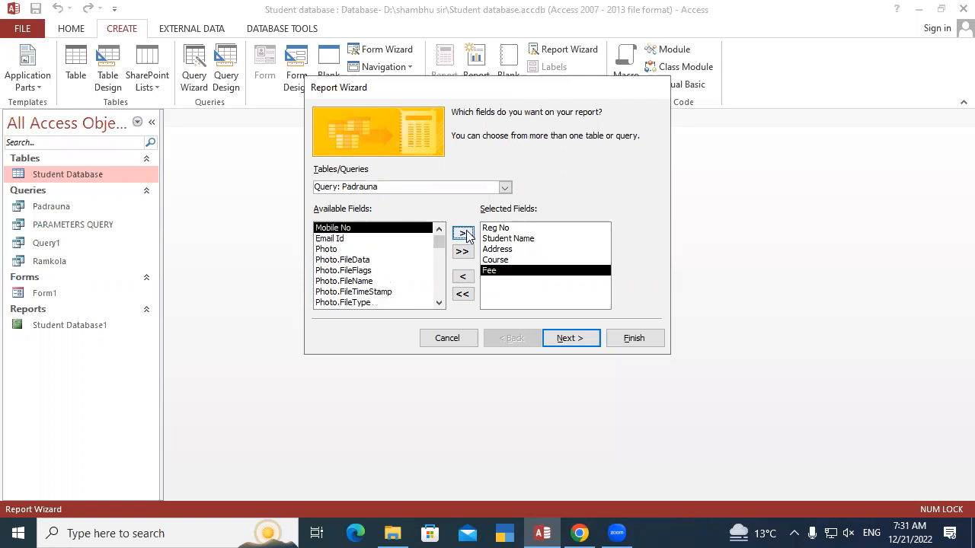
left_click(332, 250)
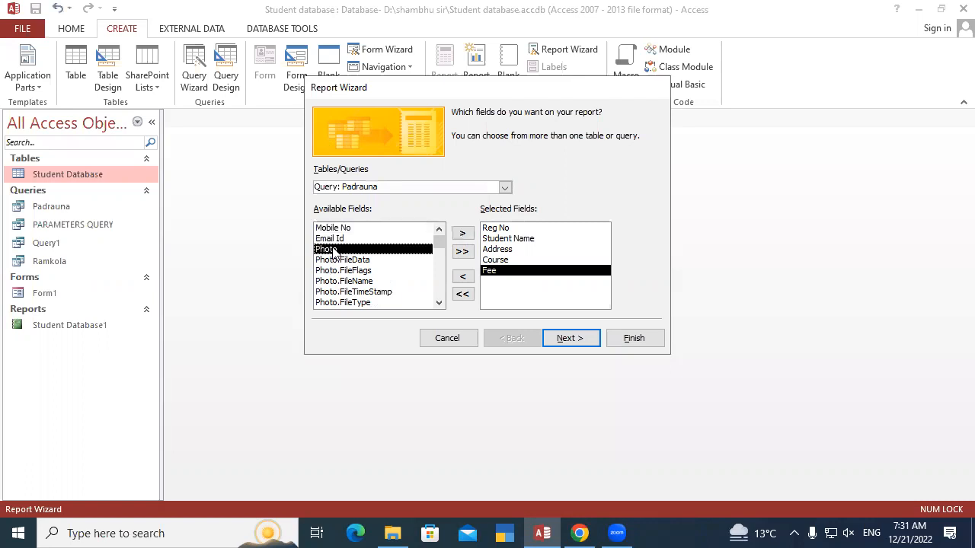
left_click(462, 233)
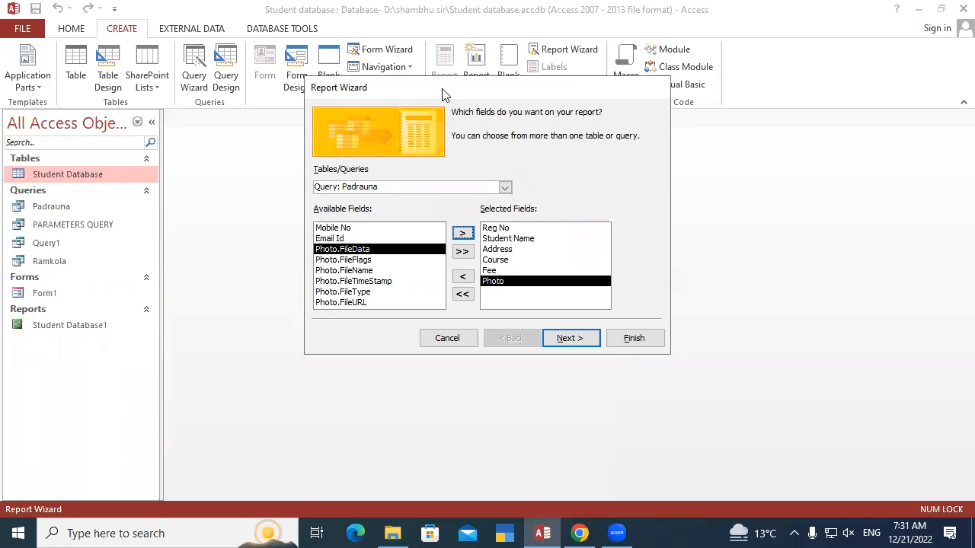
Finish the wizard without grouping or sorting, keeping Tabular layout, Portrait orientation, the title Padrauna and the preview option
left_click_drag(445, 95, 433, 77)
left_click(557, 321)
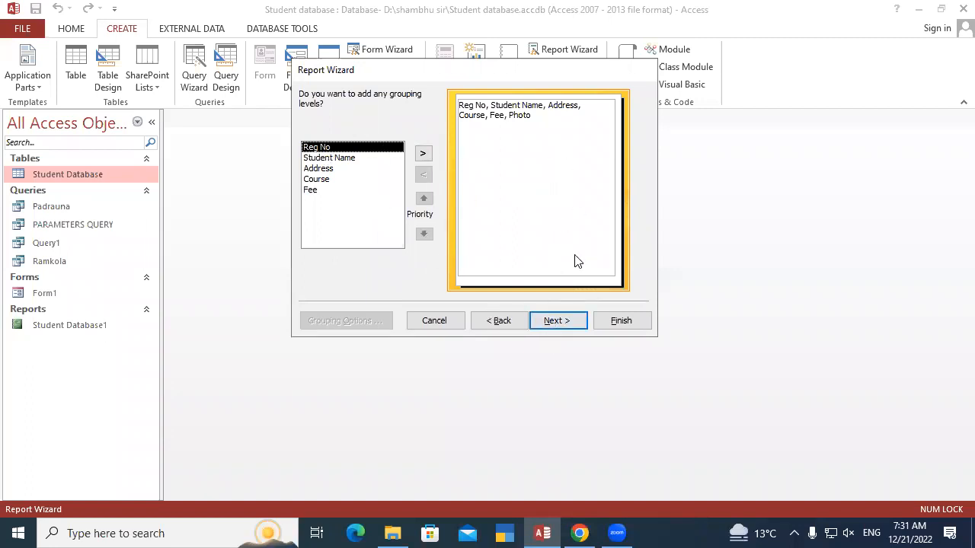
left_click(567, 327)
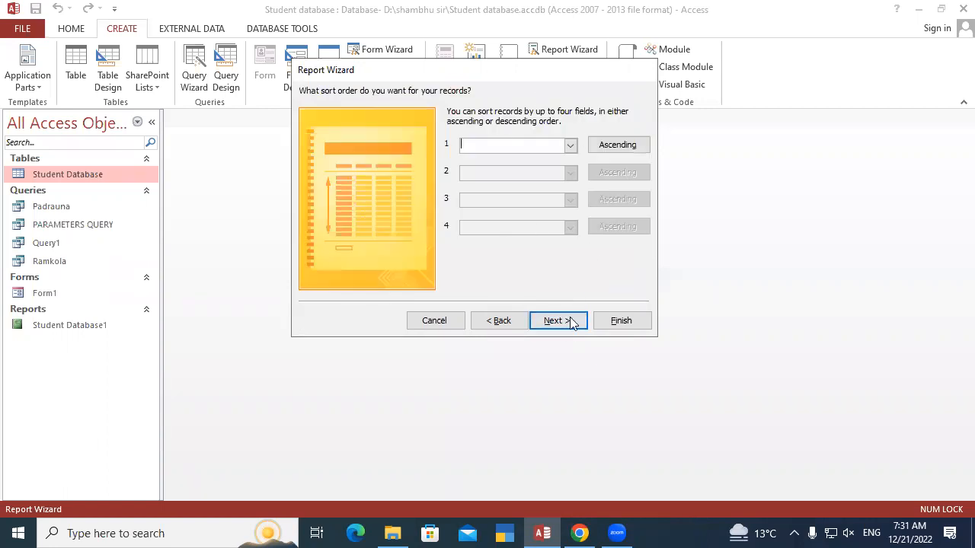
left_click(559, 323)
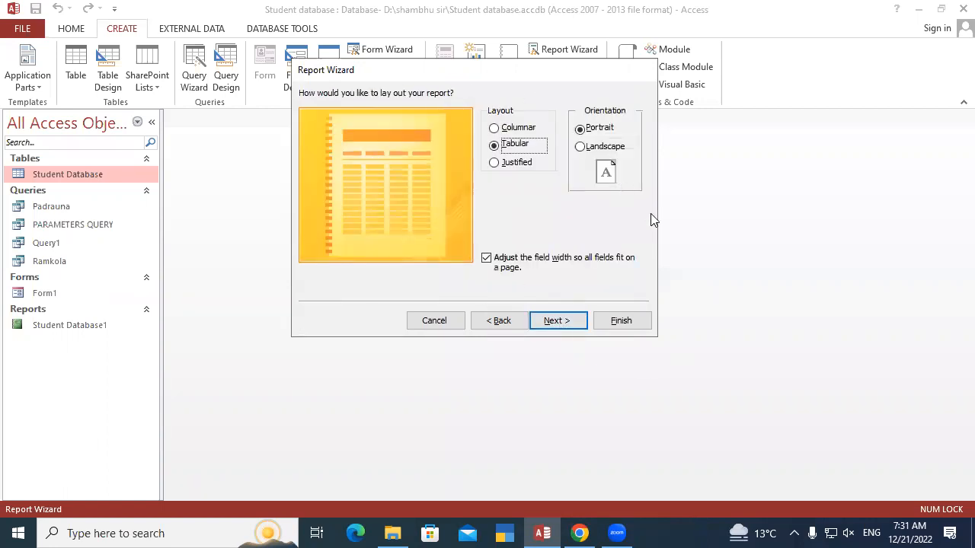
left_click(563, 320)
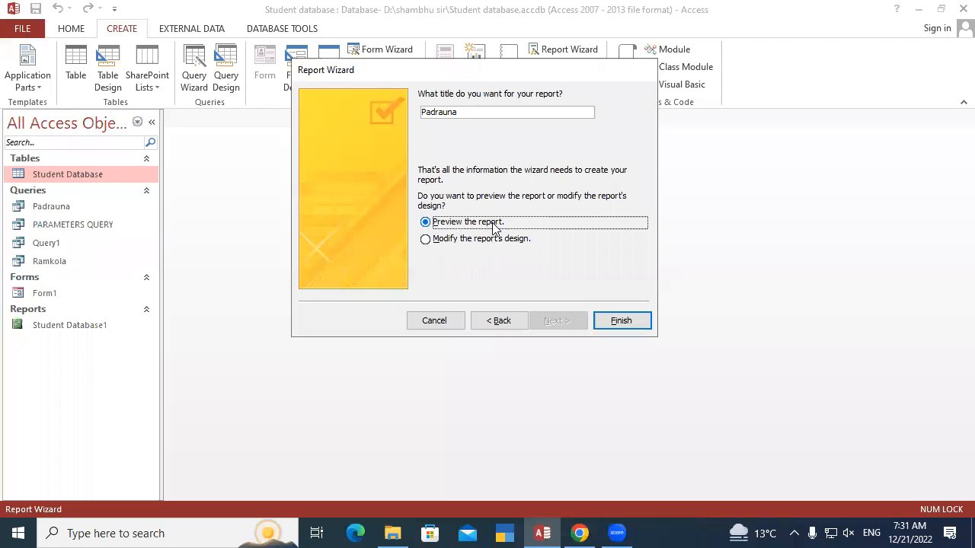
left_click(620, 321)
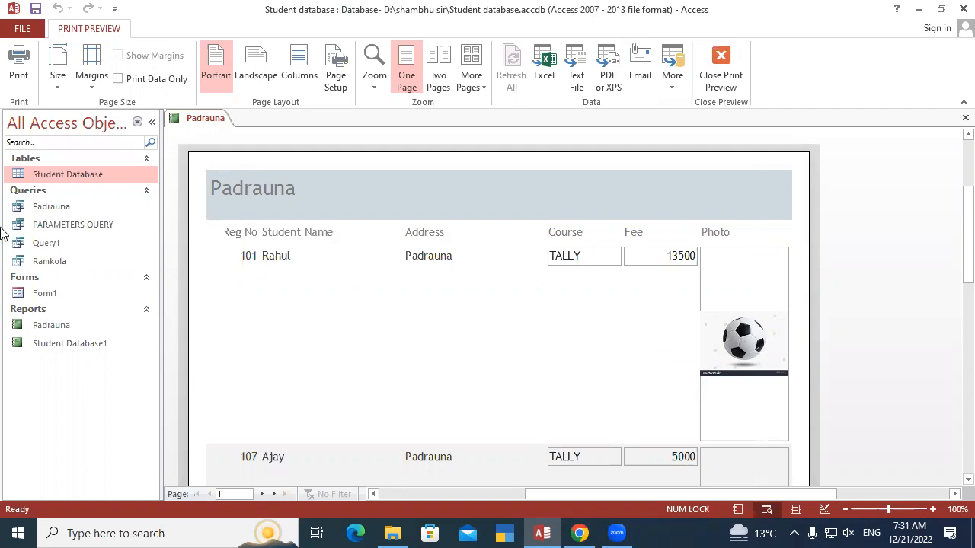
In Design View, shrink the Photo control to about 0.6 in high and reduce the Detail section to just below it
right_click(202, 124)
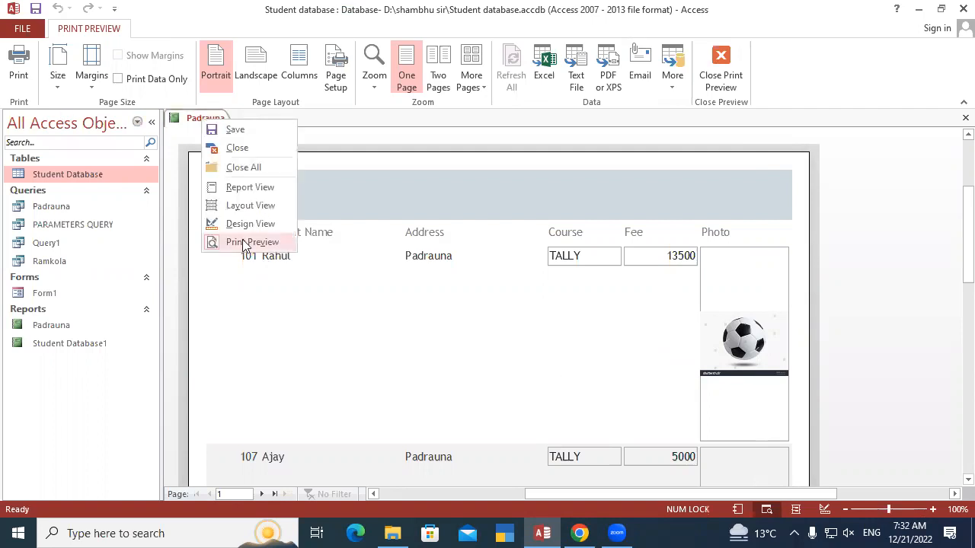
left_click(259, 222)
left_click(710, 294)
left_click_drag(718, 456, 711, 304)
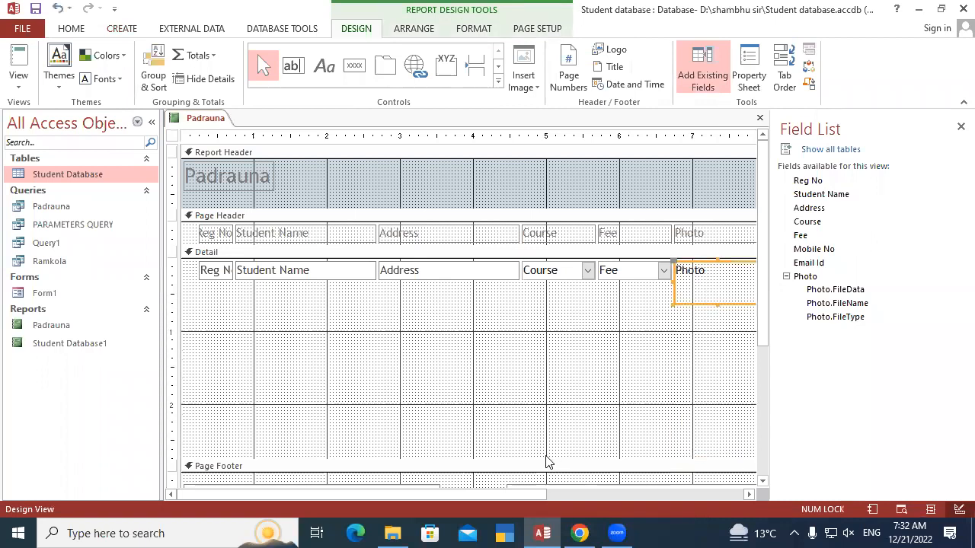
left_click_drag(539, 459, 555, 314)
Save the Padrauna report design and display the report in Report View
right_click(217, 119)
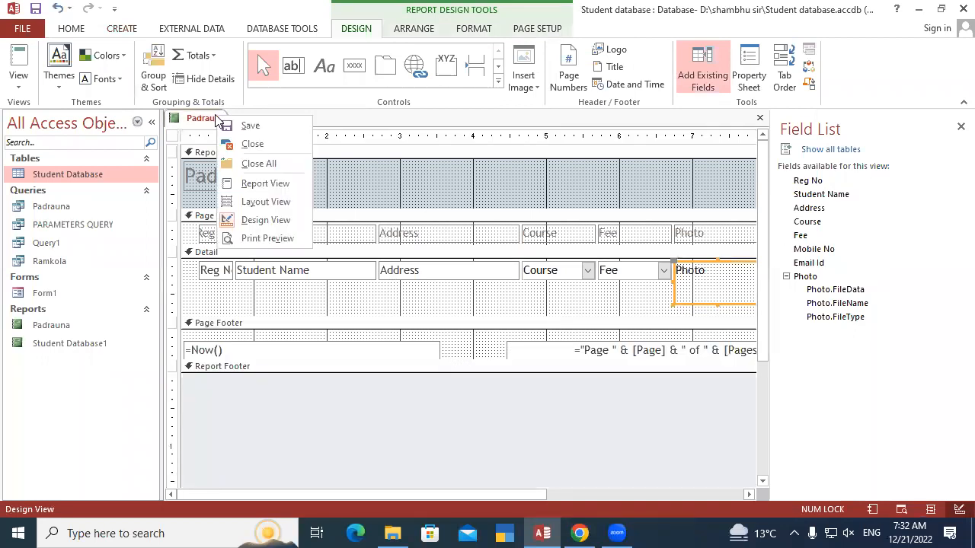
left_click(247, 125)
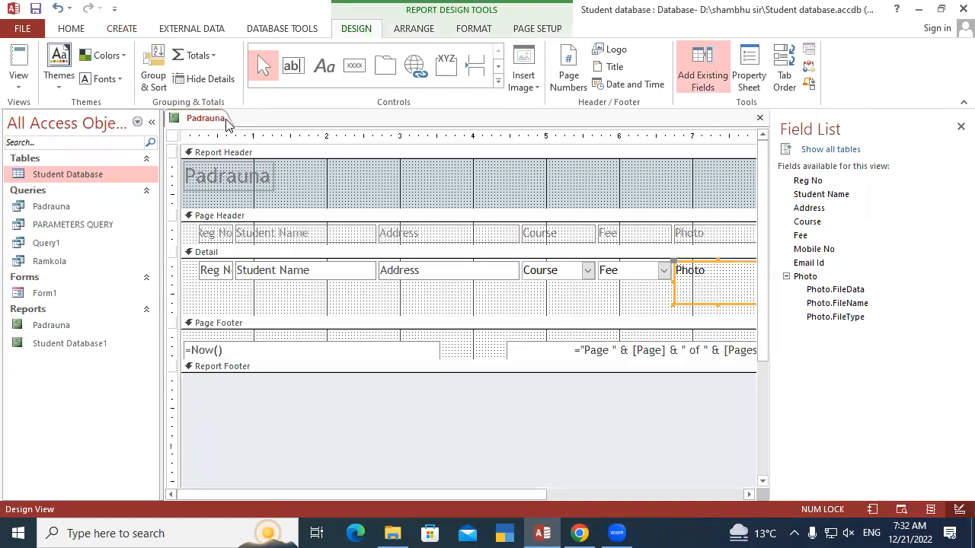
right_click(209, 120)
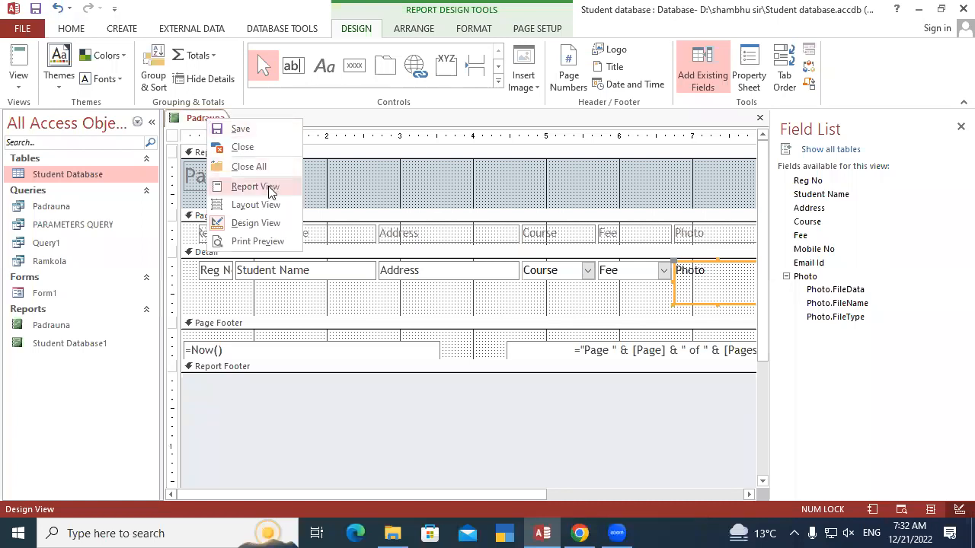
left_click(255, 187)
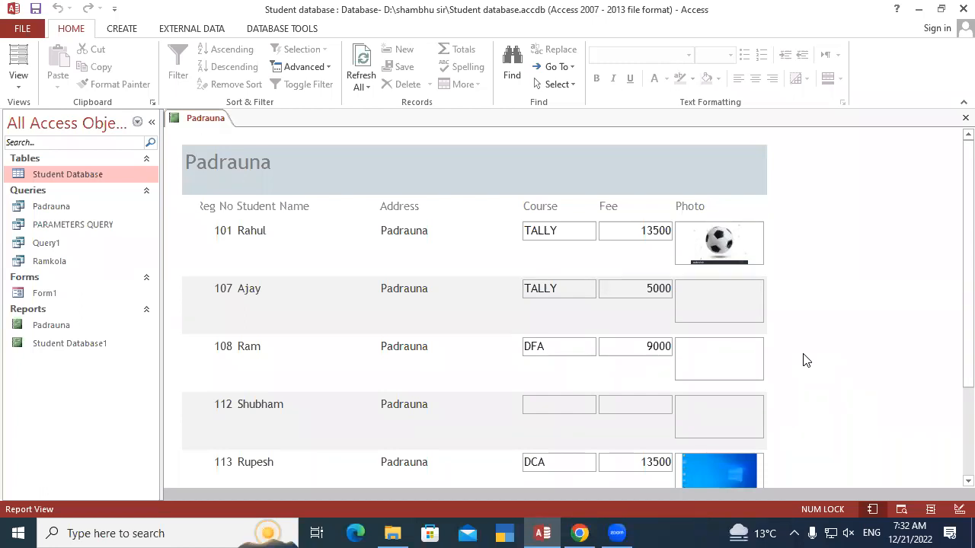
Save the Padrauna report again and close it
right_click(207, 119)
left_click(234, 129)
left_click(962, 119)
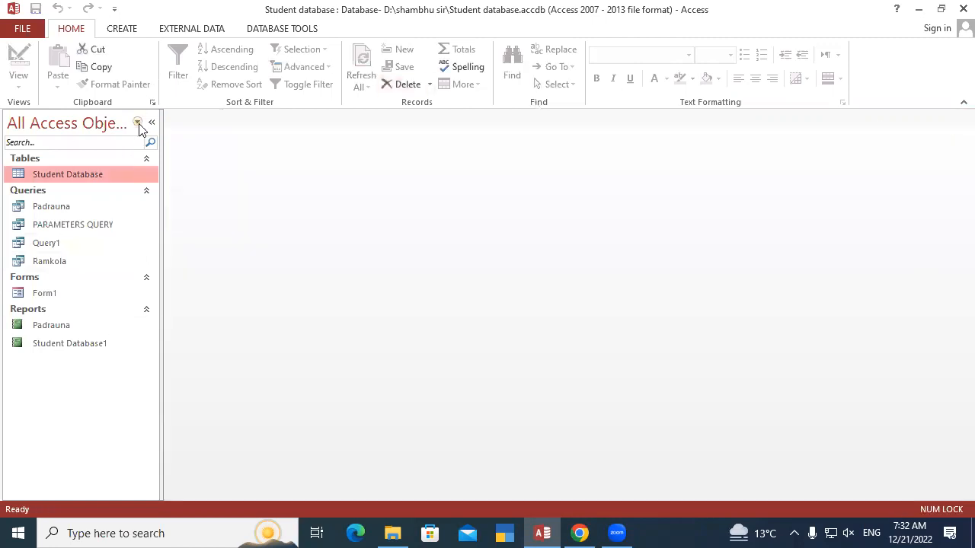
Open the Padrauna query and the Padrauna report to compare their records, and close both
double_click(63, 206)
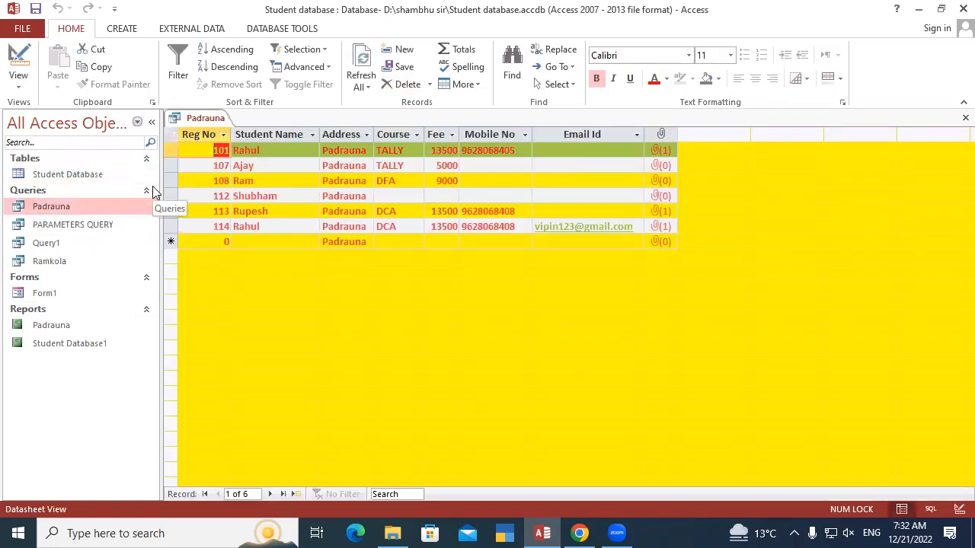
double_click(54, 325)
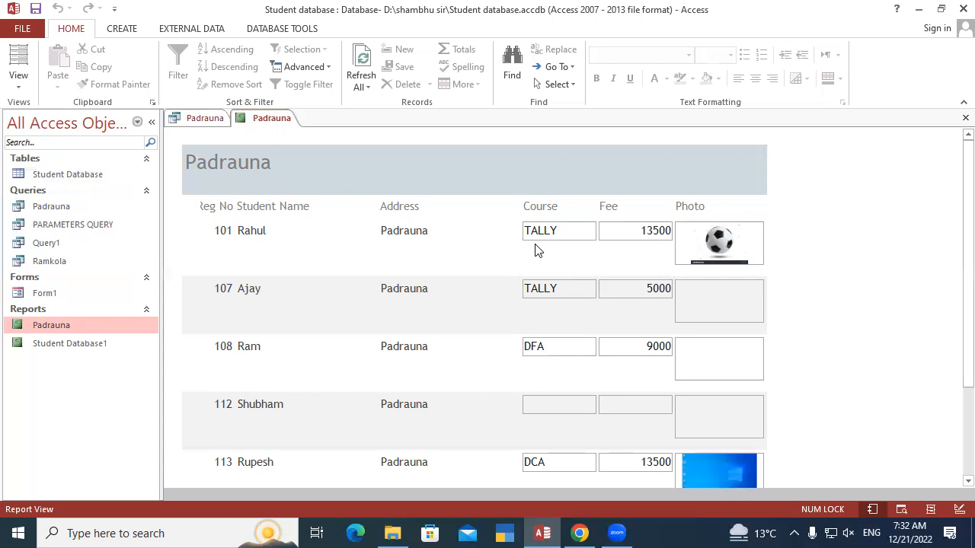
right_click(263, 117)
left_click(287, 149)
right_click(212, 118)
left_click(240, 147)
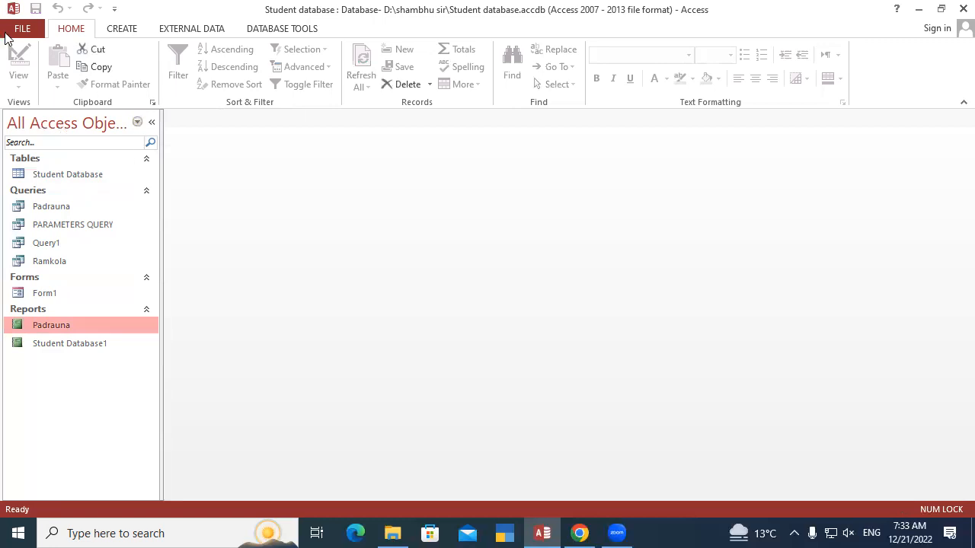
Start another report with the Report Wizard, using PARAMETERS QUERY as its data source
left_click(119, 34)
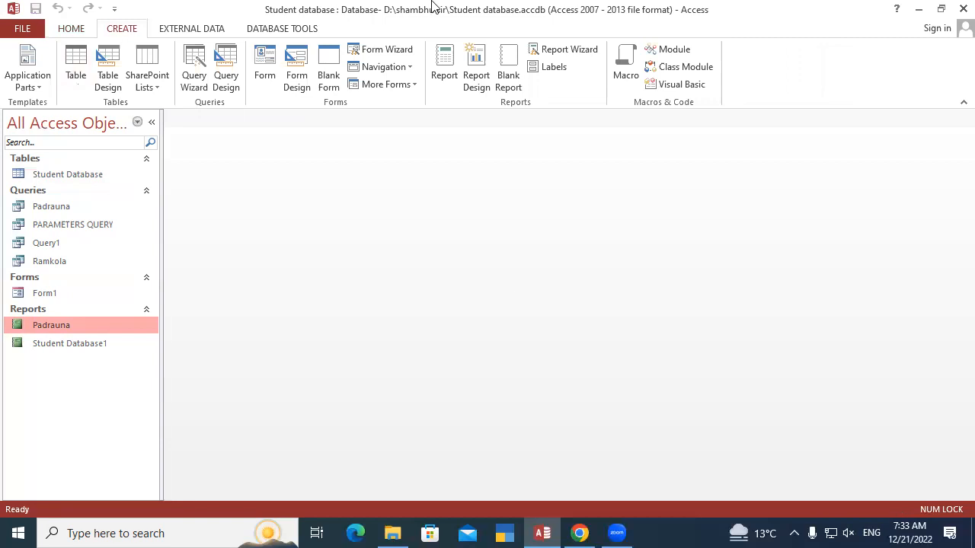
left_click(568, 53)
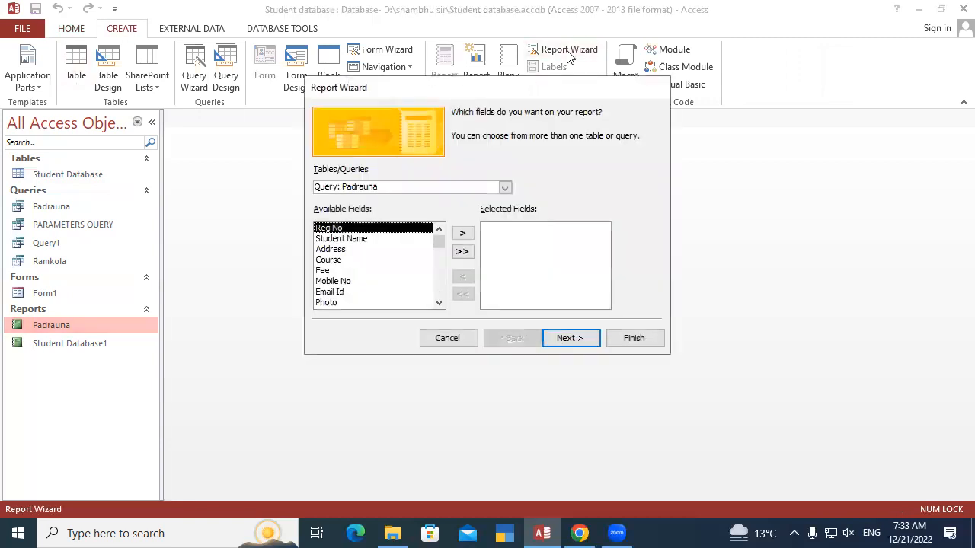
left_click(504, 190)
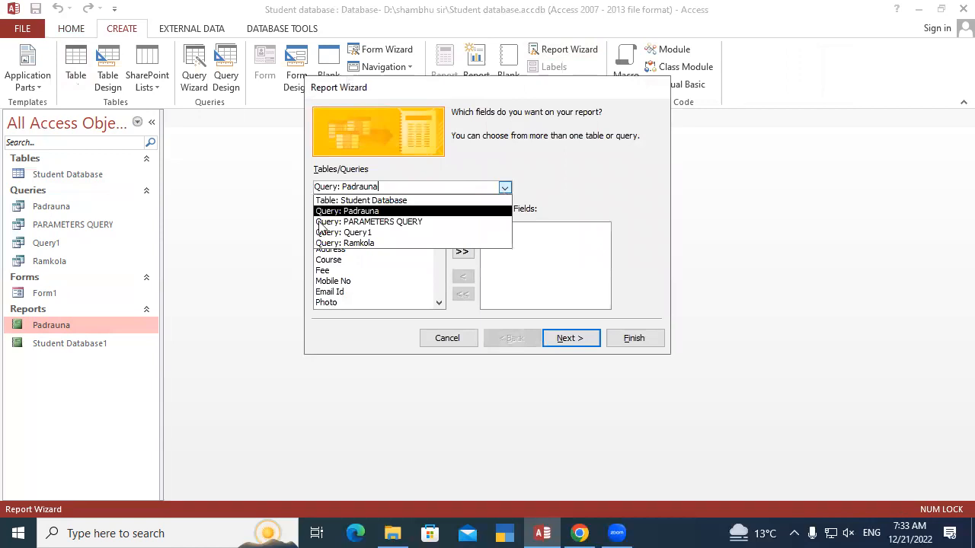
left_click(402, 222)
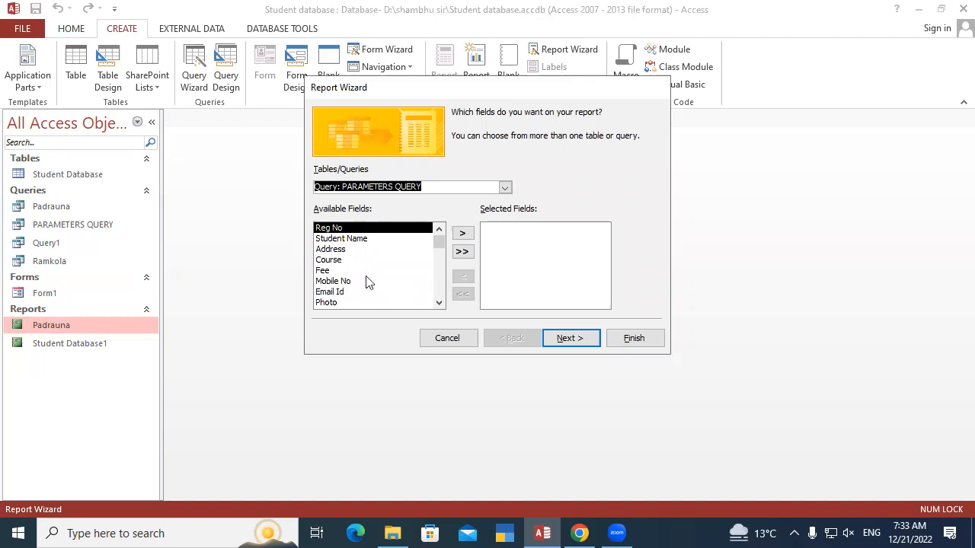
Add Reg No, Student Name, Address, Course, Fee and Photo to the report and continue to the grouping options
left_click(462, 233)
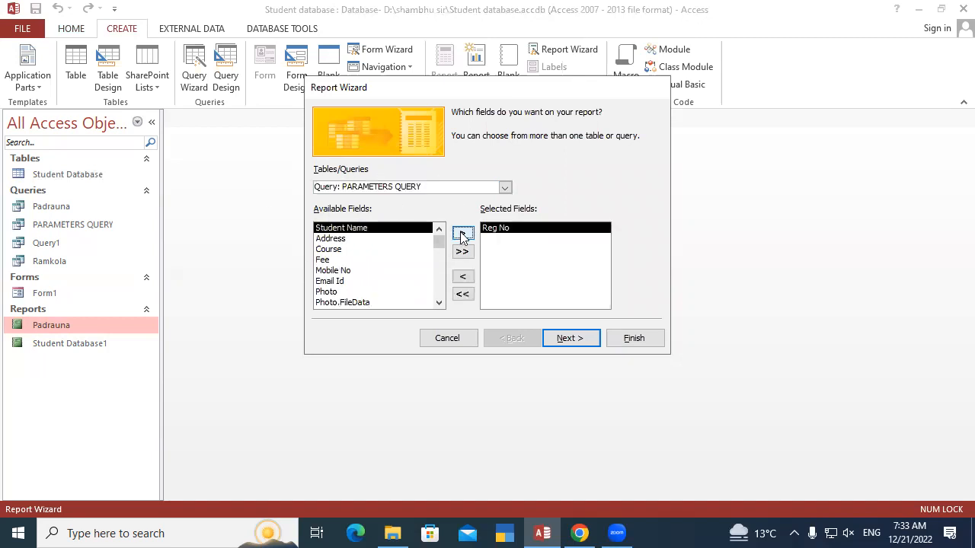
left_click(462, 233)
left_click(462, 234)
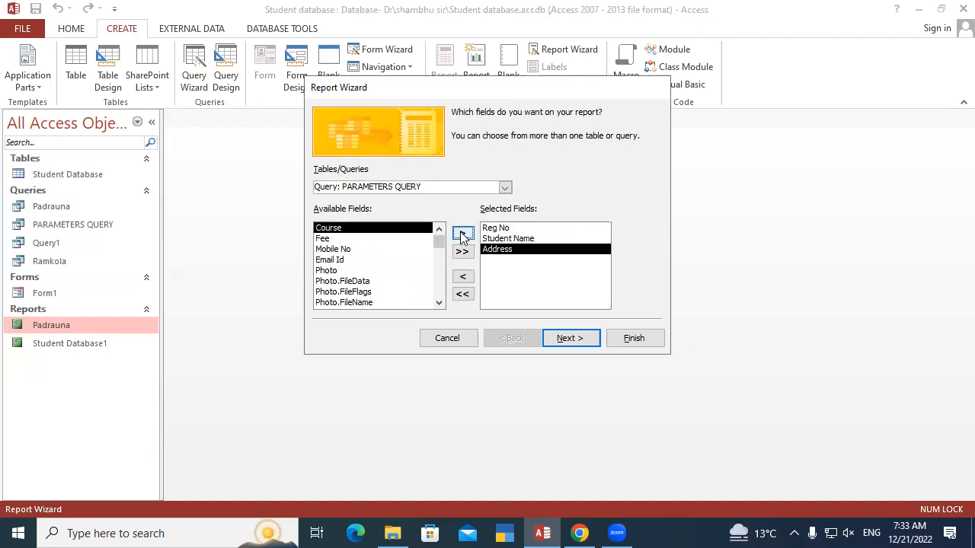
left_click(462, 233)
left_click(463, 234)
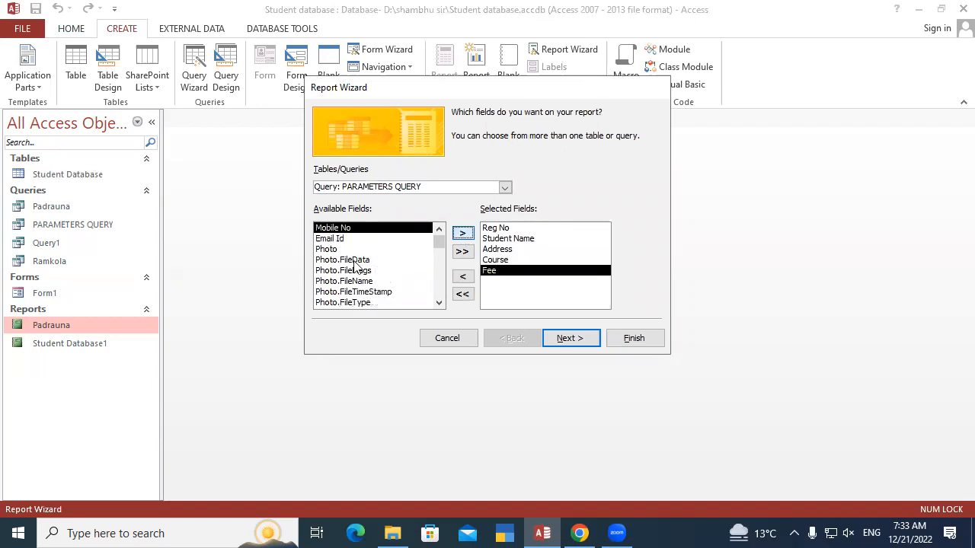
left_click(324, 250)
left_click(462, 233)
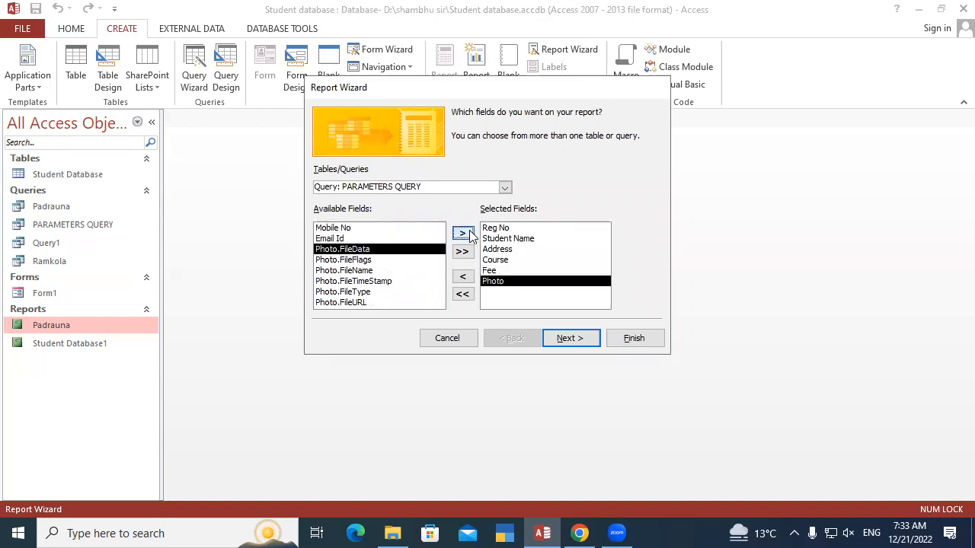
left_click(567, 338)
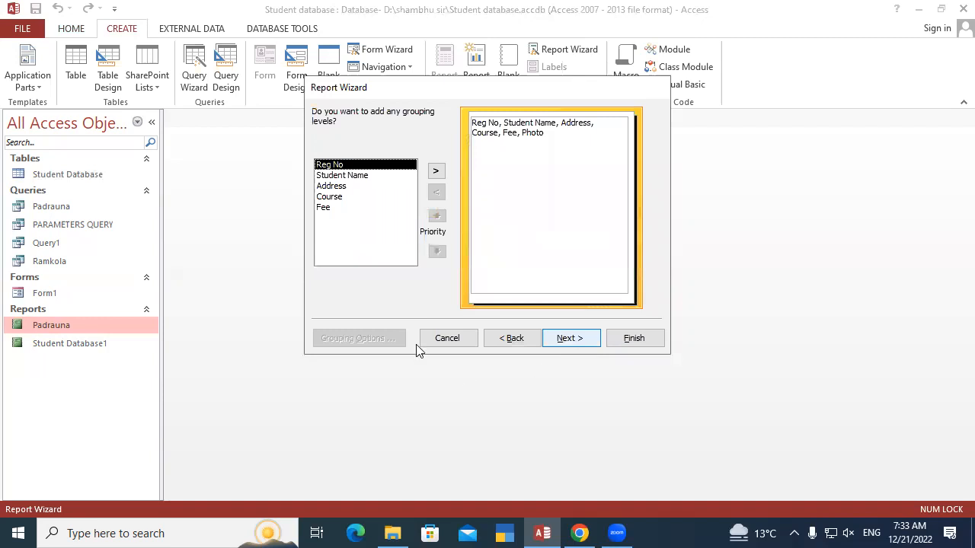
Finish the PARAMETERS QUERY report in the wizard without grouping or sorting, keeping the default layout and title and previewing the report
left_click(583, 342)
left_click(567, 343)
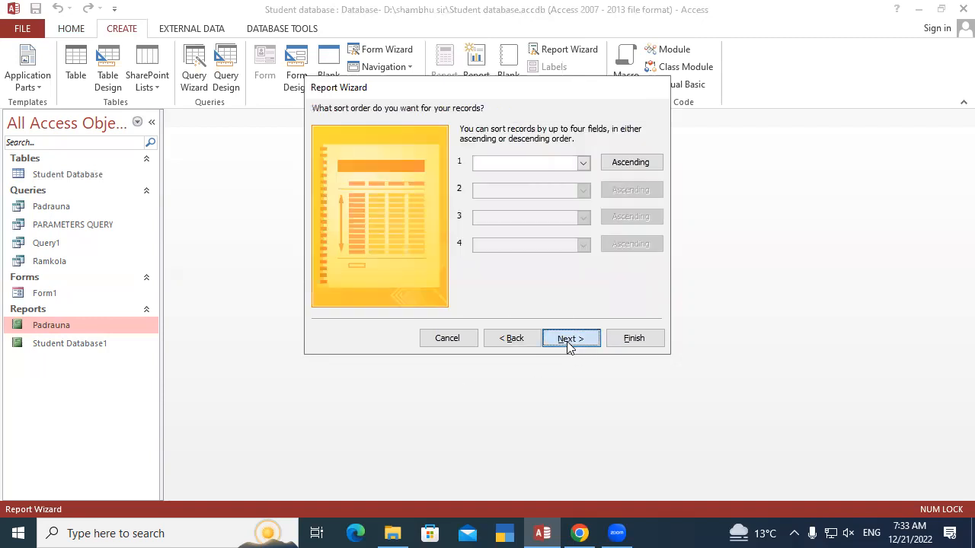
left_click(567, 340)
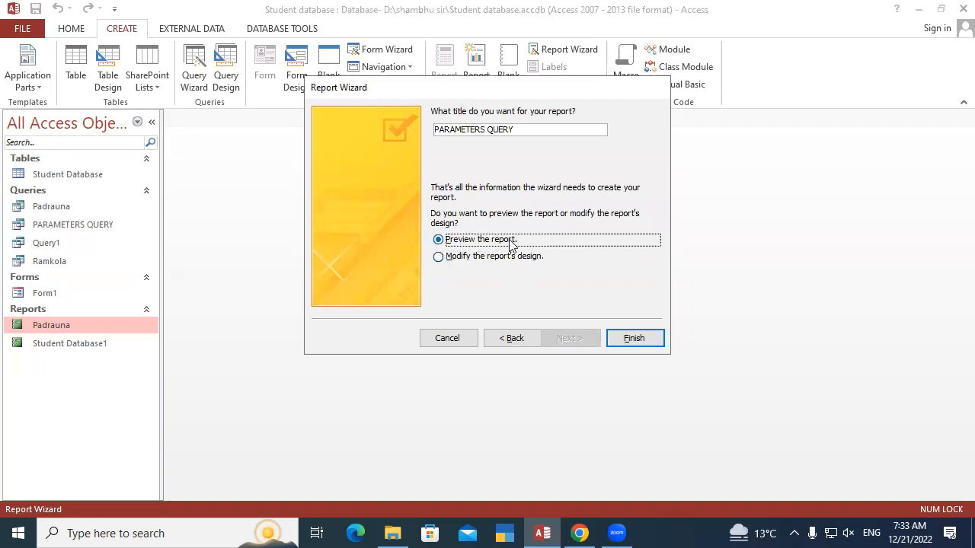
left_click(633, 337)
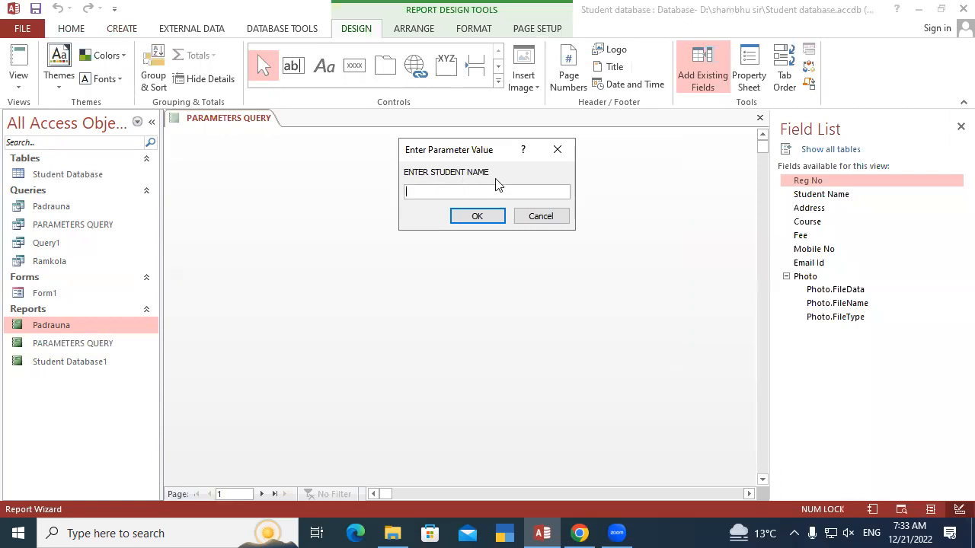
Fill in the report's parameter prompts with the student's first name, Padrauna as the address and DCA as the course
type("r")
key("BackSpace")
type("hul")
key("Return")
type("padrauna")
key("Return")
type("dca")
key("Return")
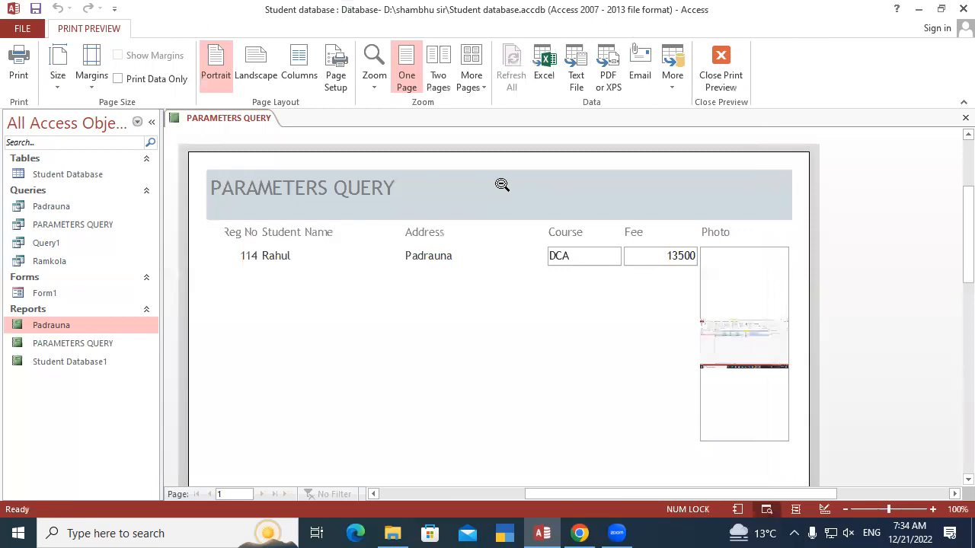
Open the PARAMETERS QUERY report in Design View and shorten the Photo control in the Detail section to about 0.65 inch high
right_click(241, 119)
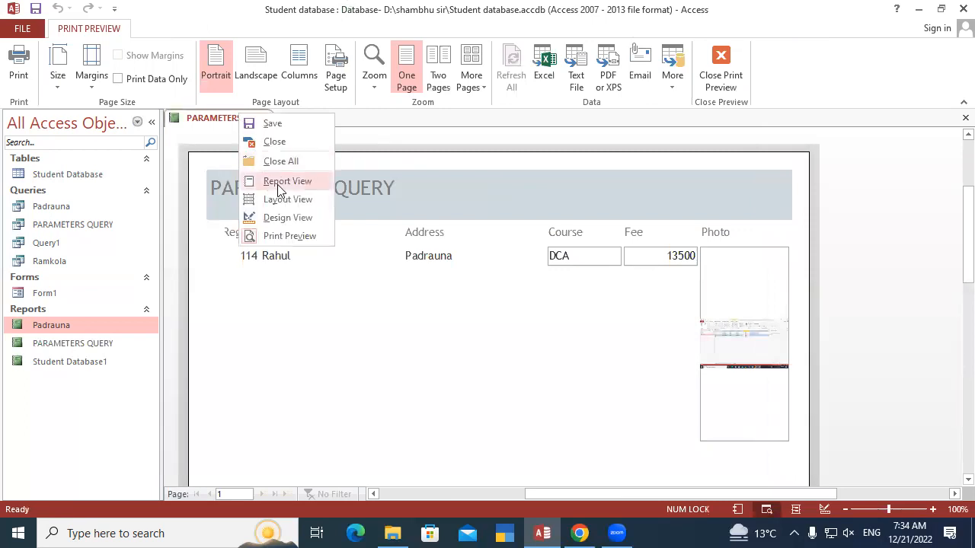
left_click(281, 219)
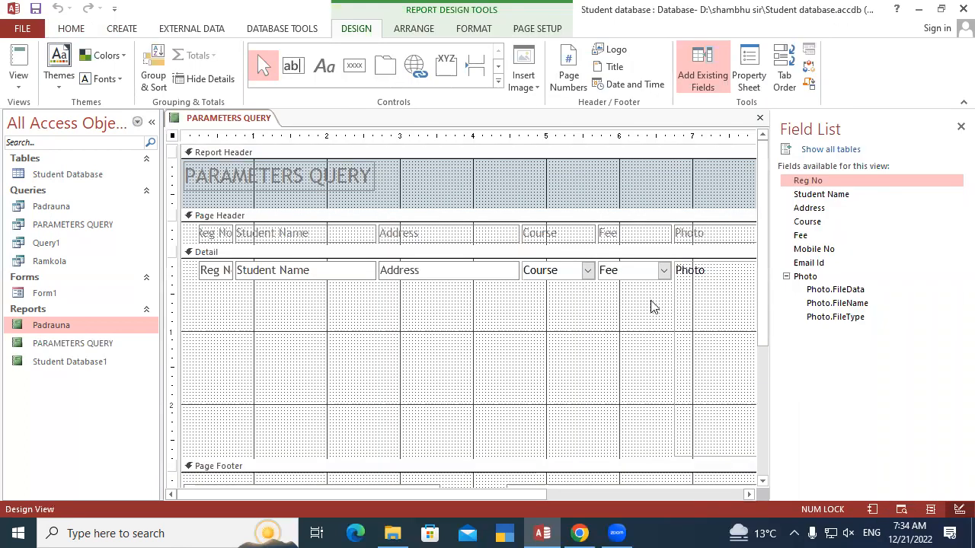
left_click(708, 347)
left_click_drag(718, 455, 703, 307)
Save the PARAMETERS QUERY report and close it
right_click(252, 120)
left_click(283, 128)
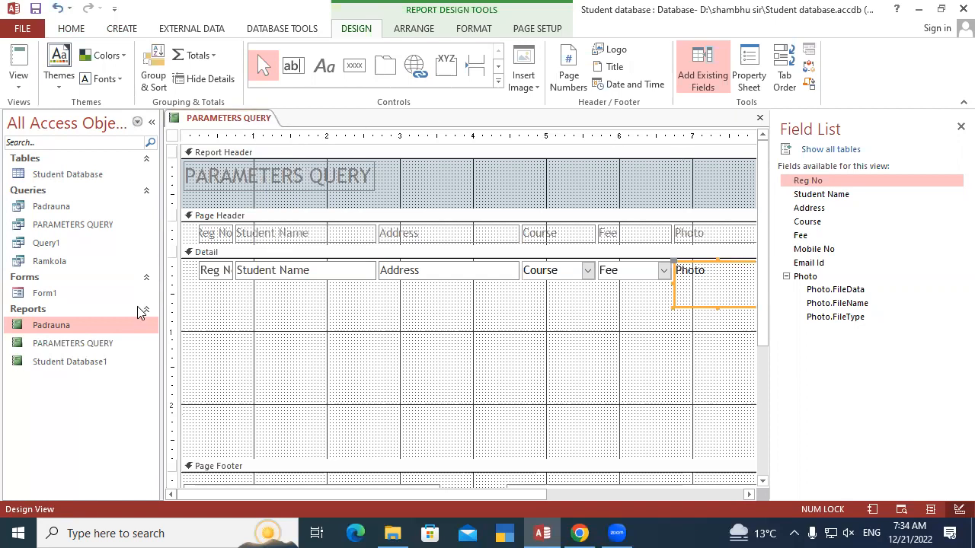
right_click(235, 124)
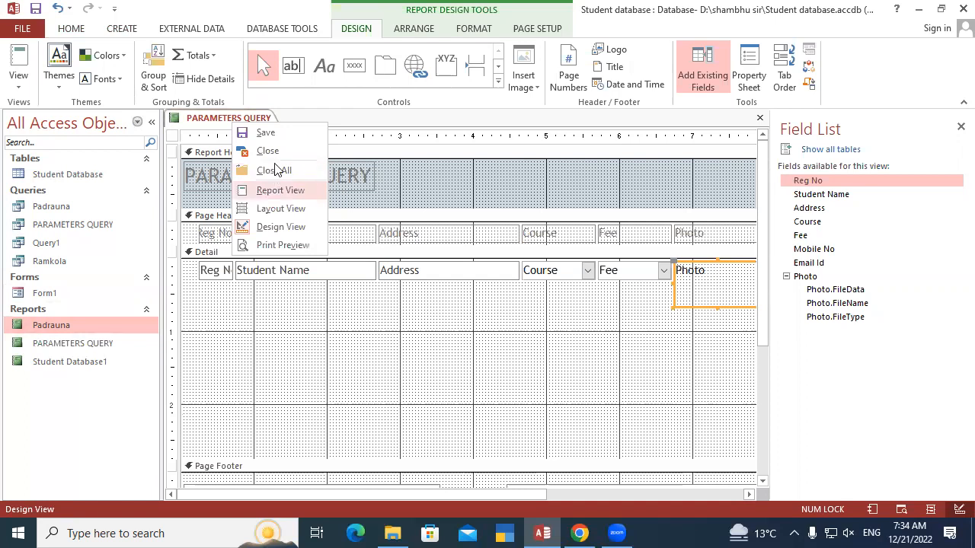
left_click(278, 189)
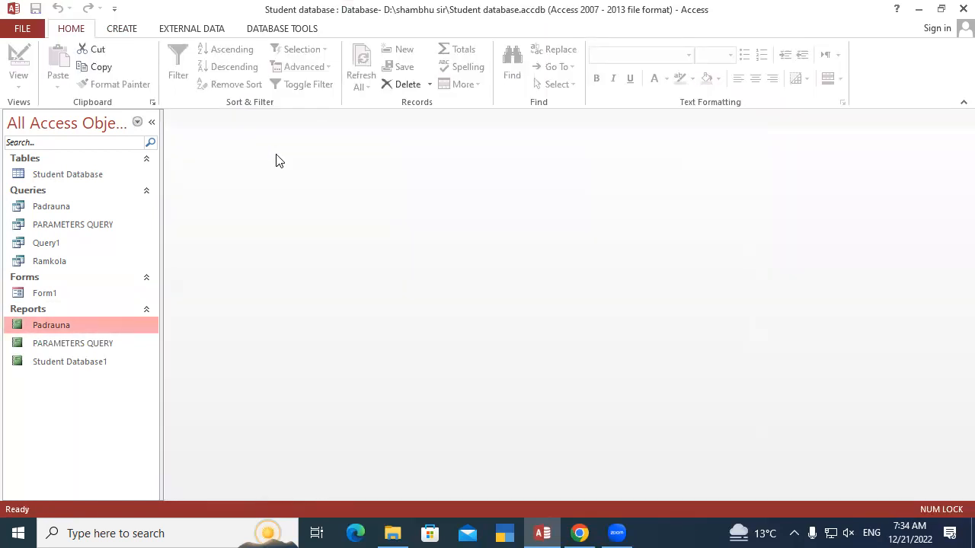
Reopen the PARAMETERS QUERY report for another student's name, with Padrauna as the address and DCA as the course
double_click(84, 345)
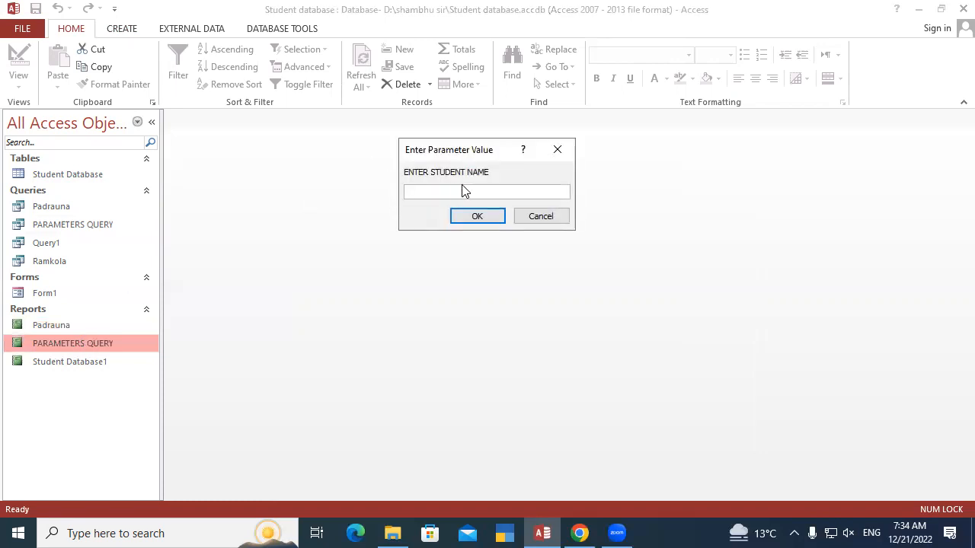
type("ritesh")
key("Return")
type("padrauna")
key("Return")
type("dca")
key("Return")
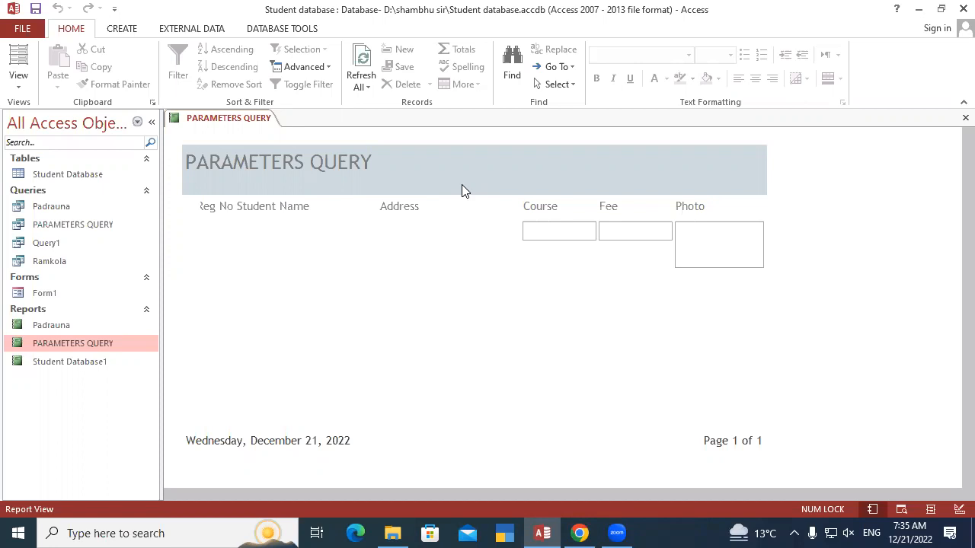
Open the Padrauna report in Print Preview and look through its whole page
double_click(64, 325)
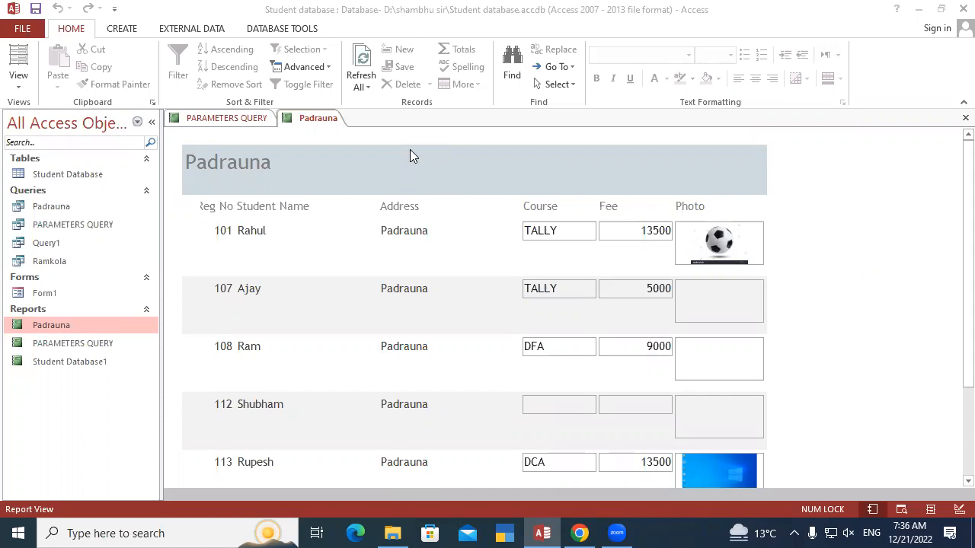
right_click(324, 122)
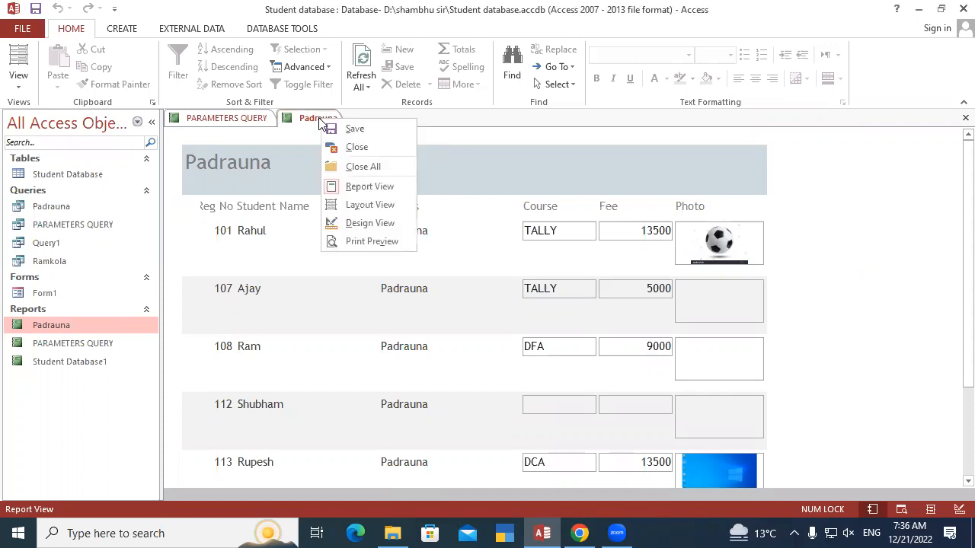
left_click(379, 241)
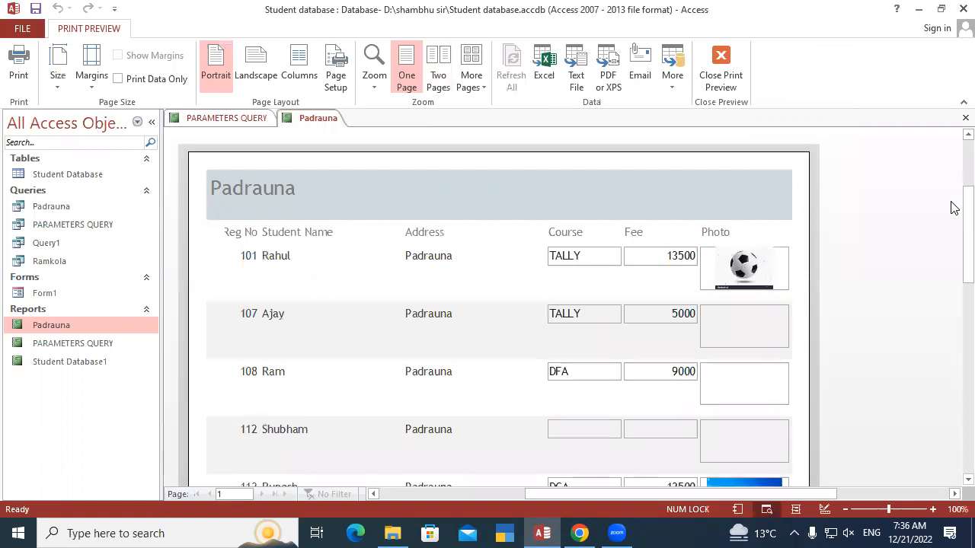
scroll(952, 251, "down", 5)
scroll(954, 310, "up", 4)
scroll(950, 228, "down", 3)
scroll(954, 303, "down", 4)
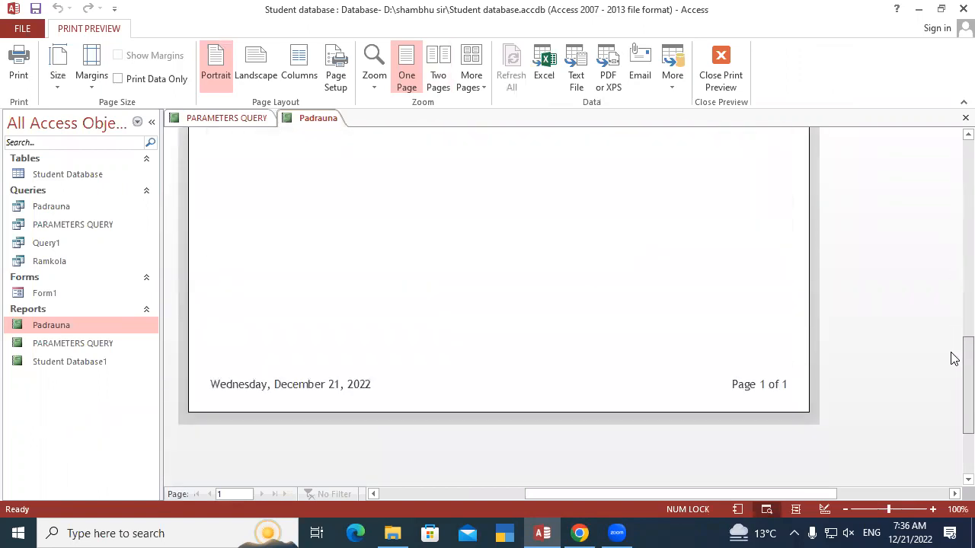
scroll(951, 257, "up", 7)
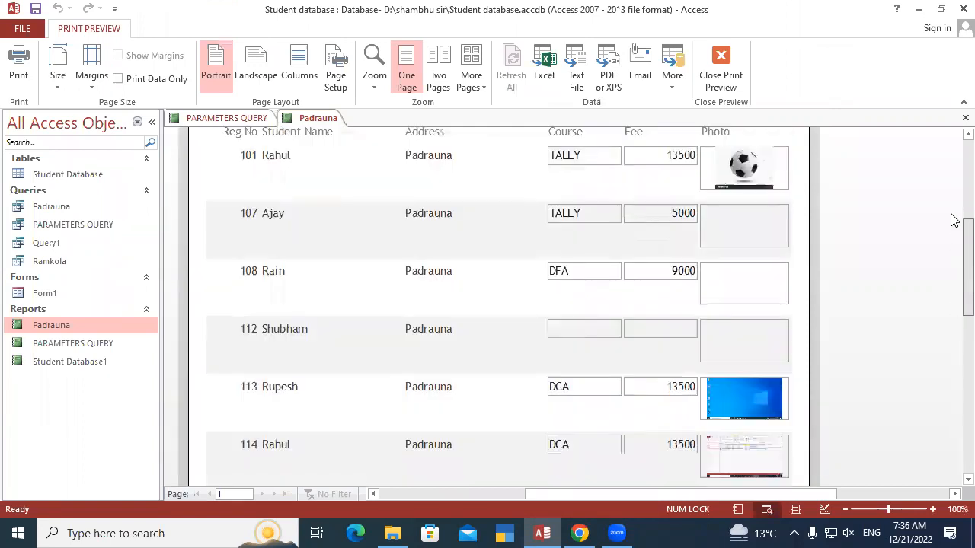
scroll(954, 203, "up", 1)
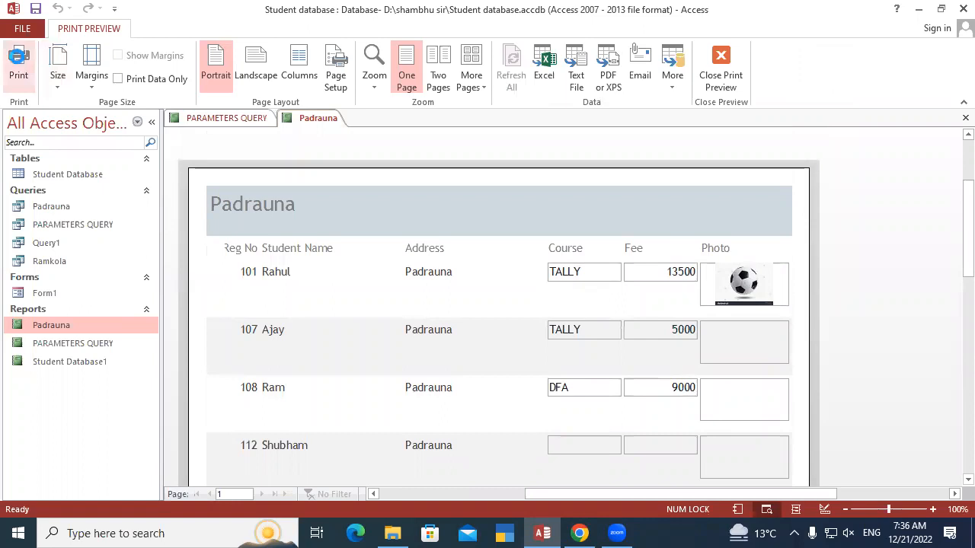
Print the Padrauna report with Microsoft Print to PDF and save the output on the Desktop as Padrauna
left_click(18, 61)
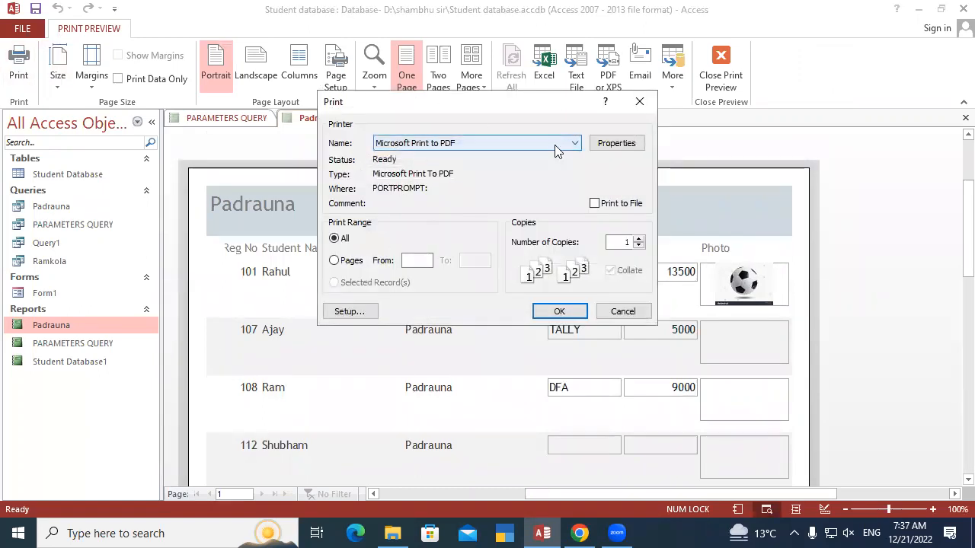
left_click(549, 312)
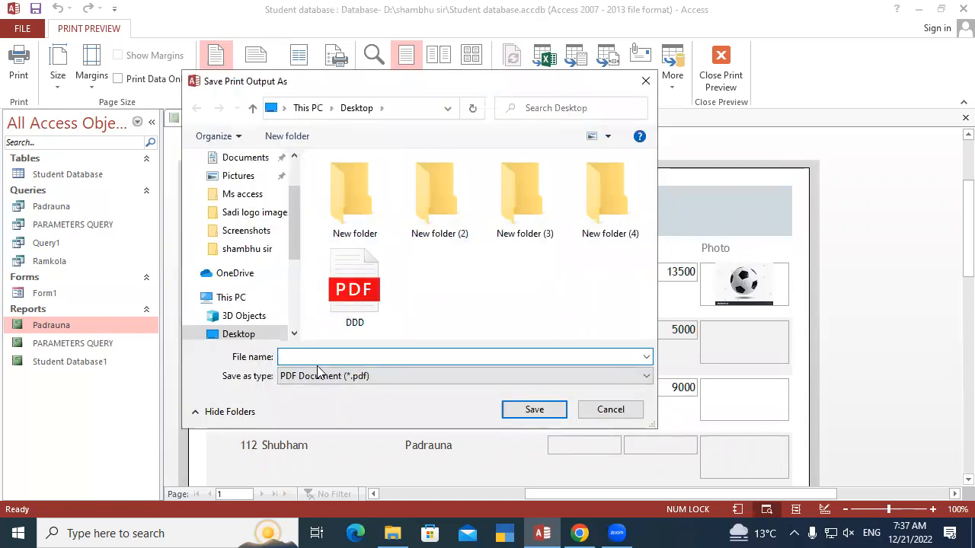
type("Padrauna")
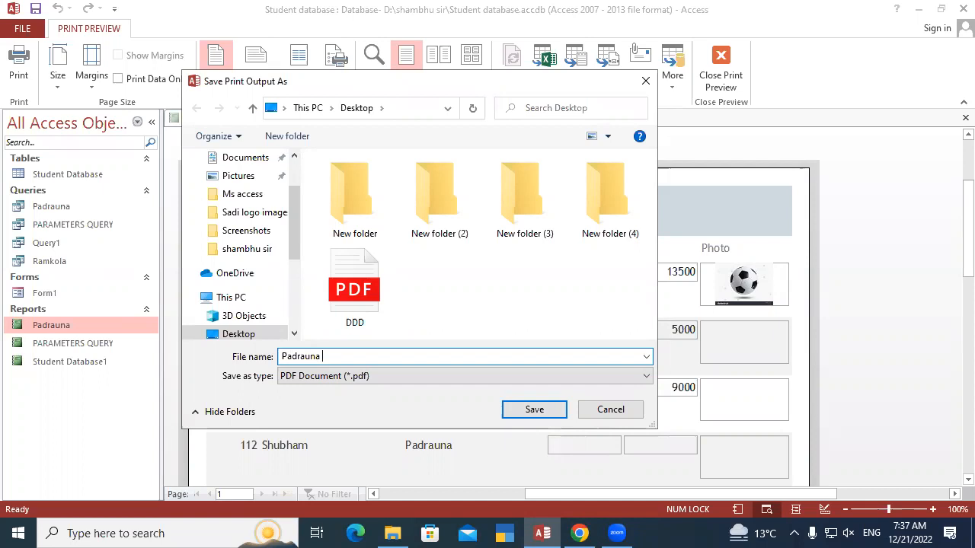
left_click(367, 379)
left_click(367, 380)
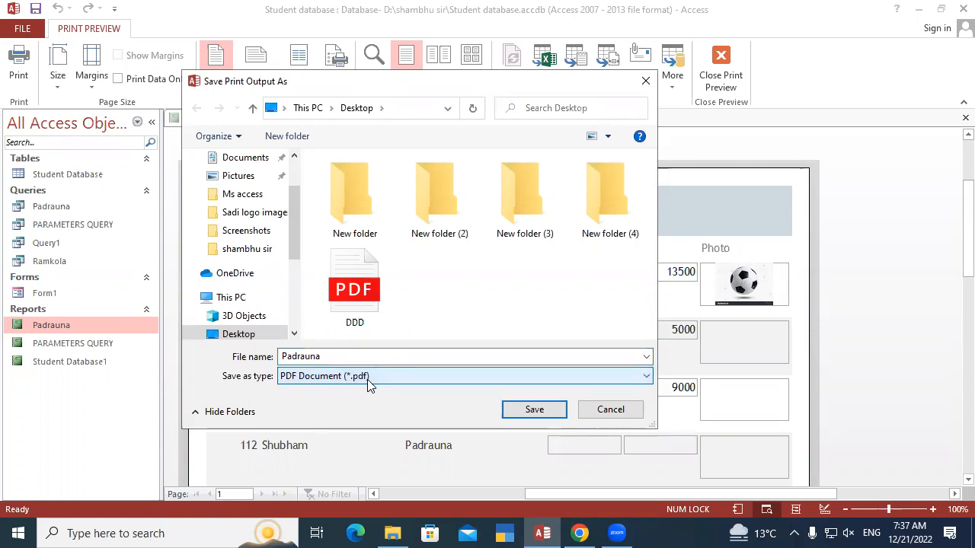
left_click(536, 414)
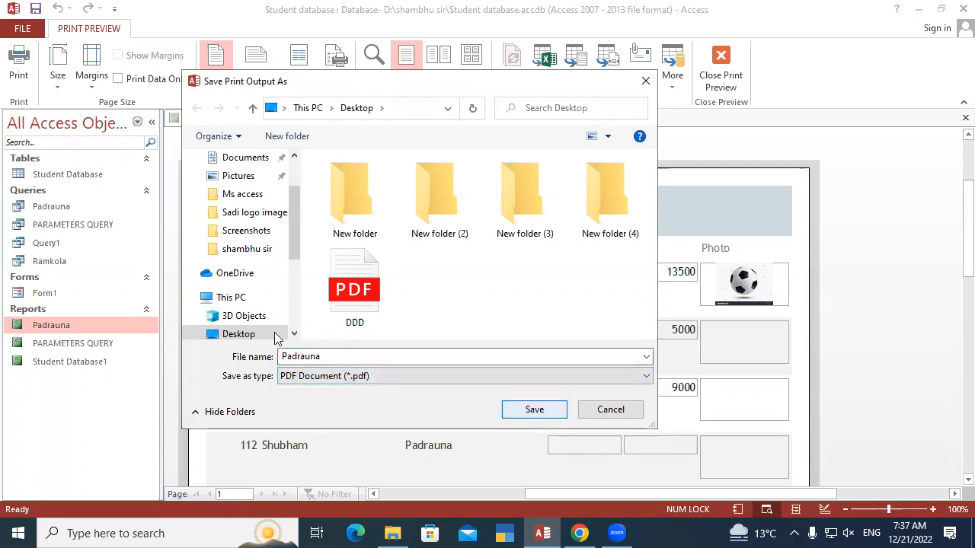
left_click(535, 411)
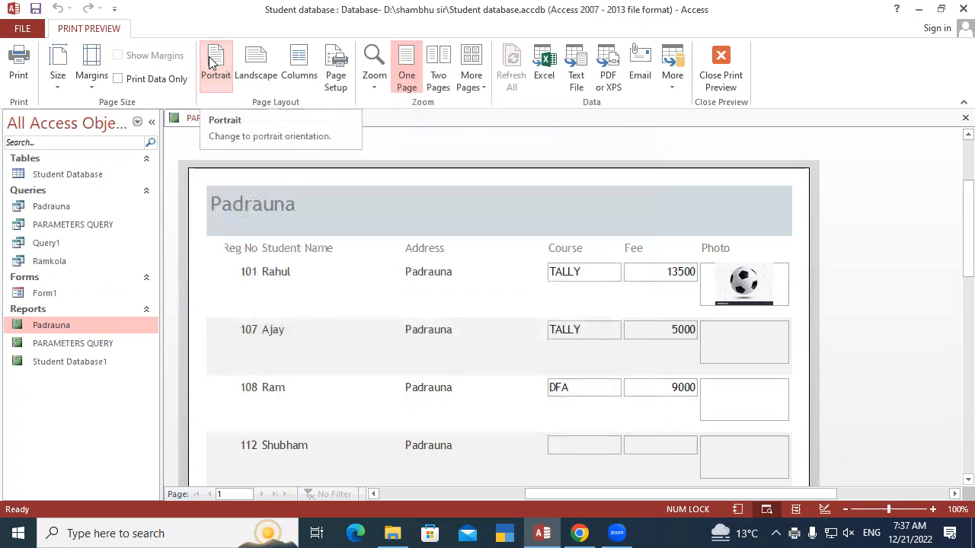
Try landscape orientation for the Padrauna report and switch it back to portrait
left_click(259, 65)
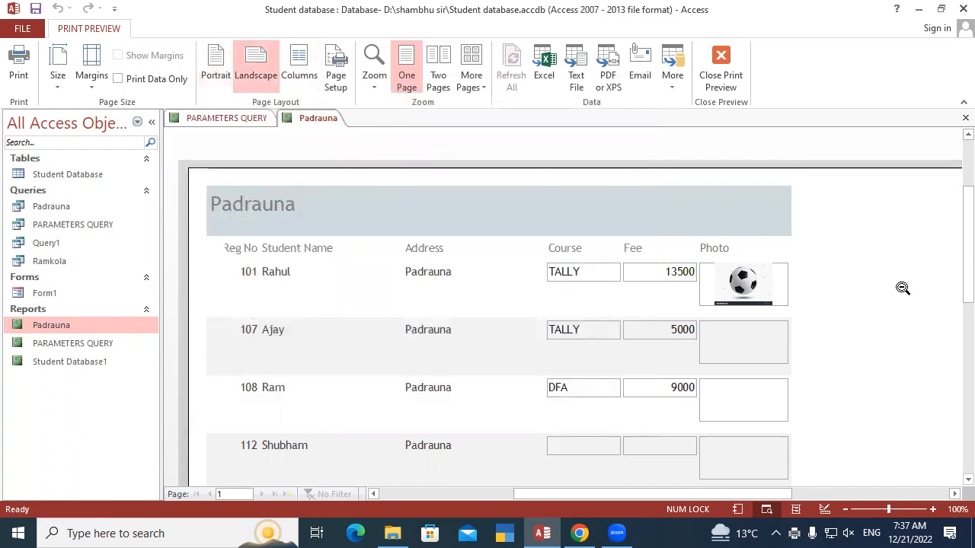
left_click(216, 65)
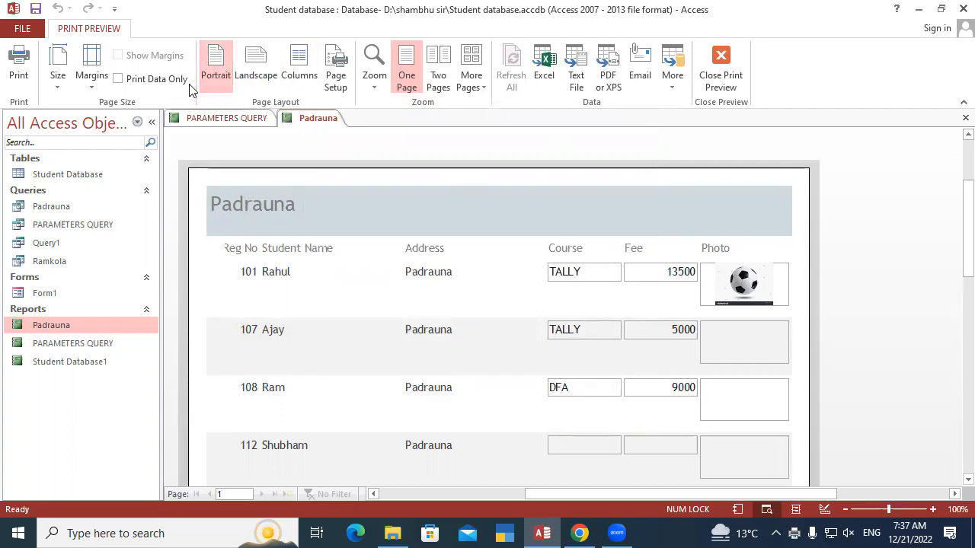
Review the Padrauna report's margin settings in Page Setup against the page preview and close the dialog unchanged
left_click(336, 67)
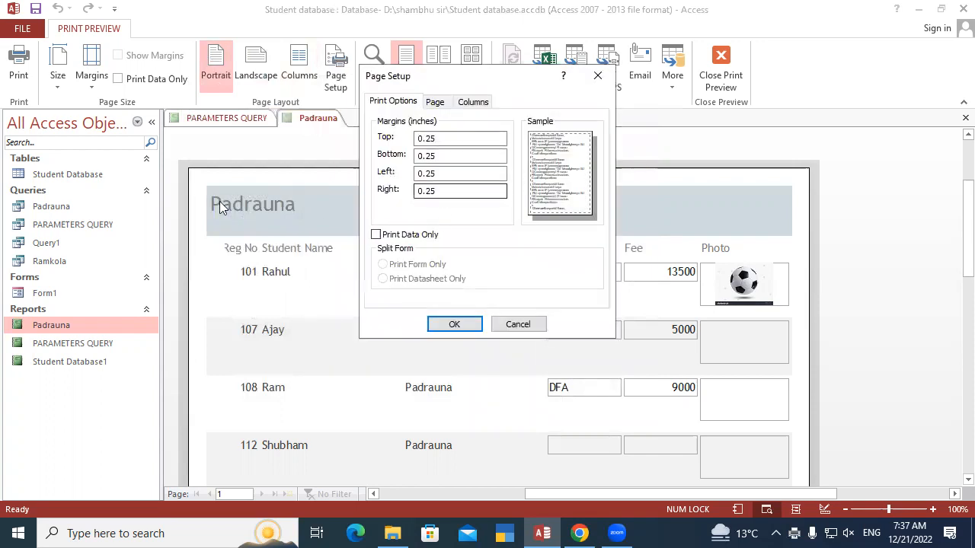
left_click(446, 140)
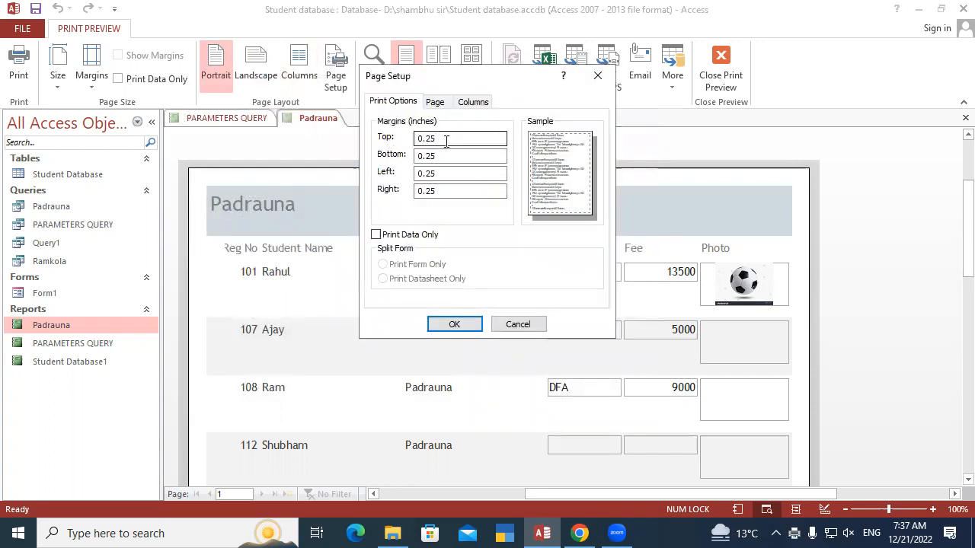
left_click(457, 156)
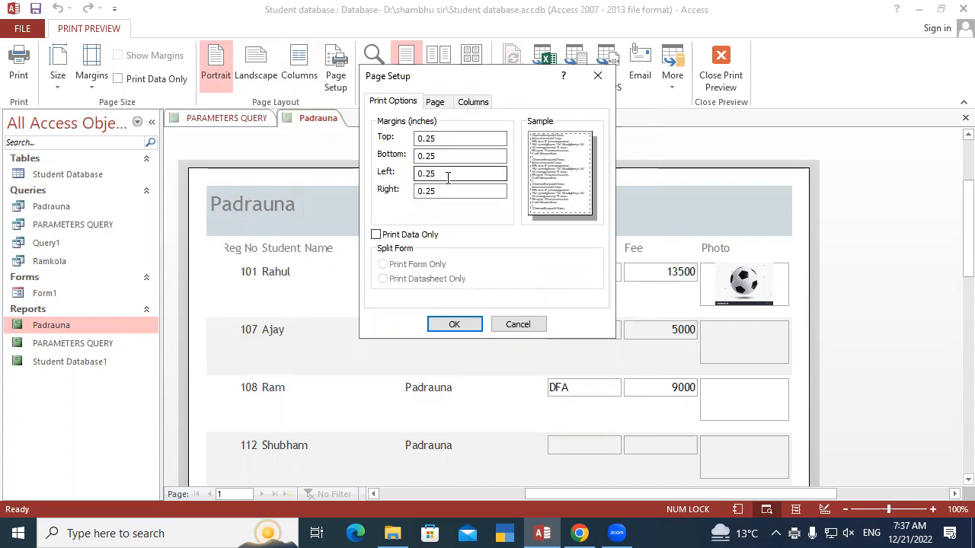
left_click(426, 138)
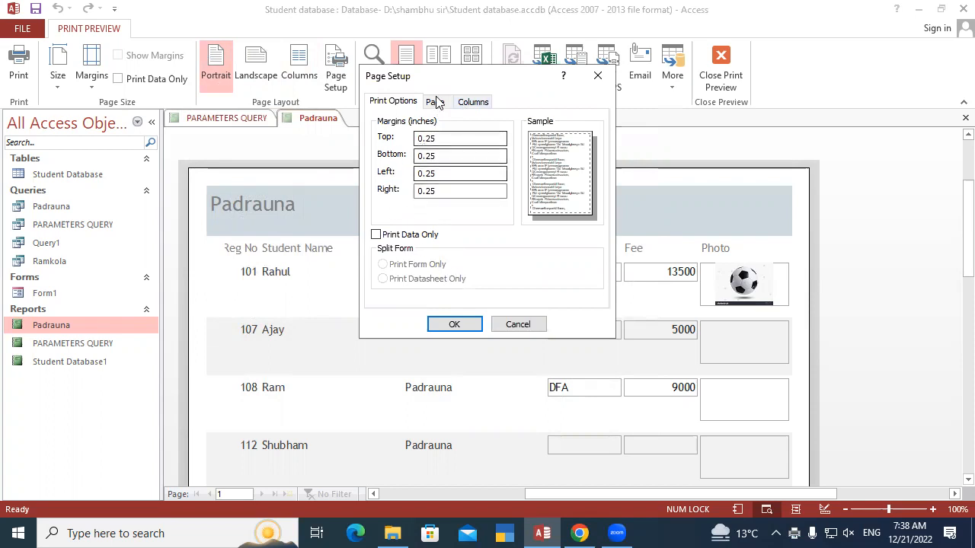
left_click_drag(451, 79, 693, 54)
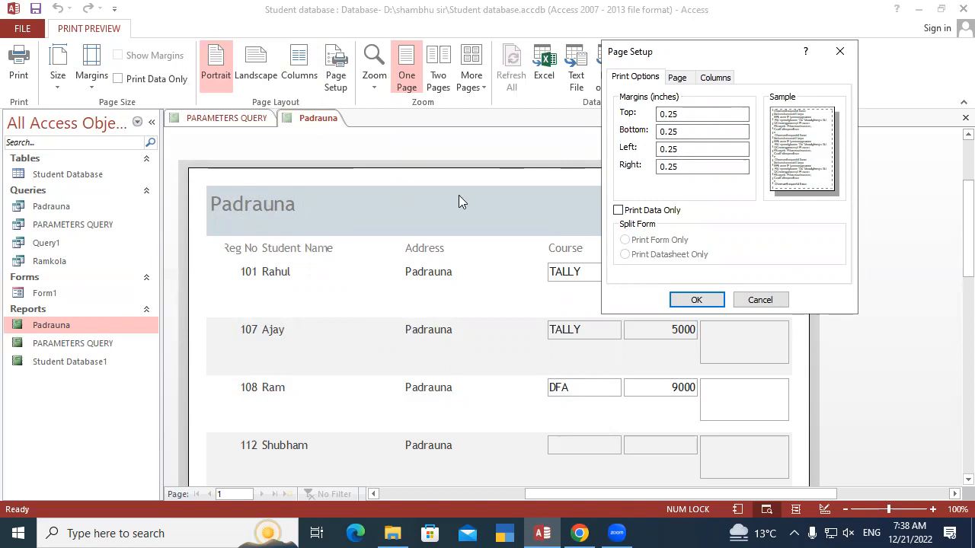
left_click(840, 53)
Try the Print Data Only option on the Padrauna report twice and leave it turned off
left_click(118, 79)
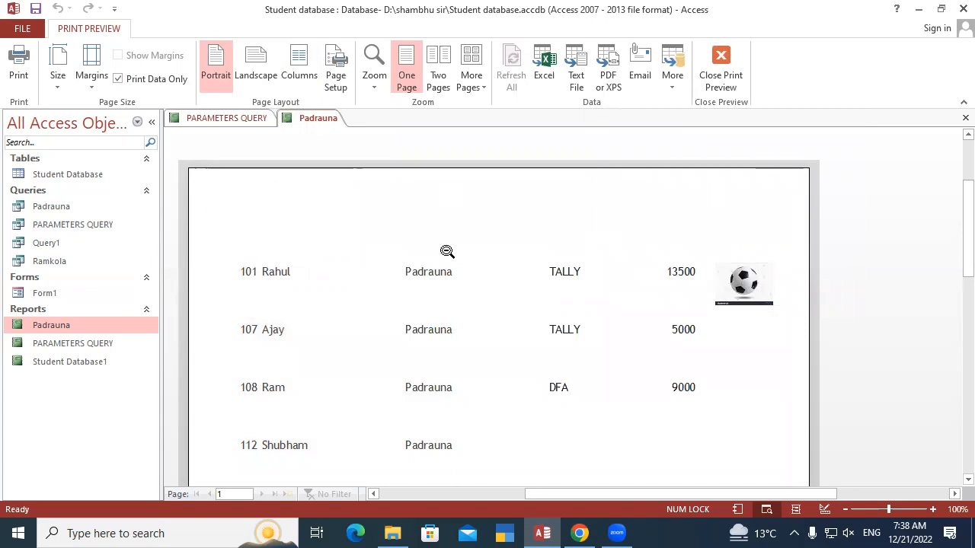
left_click(118, 79)
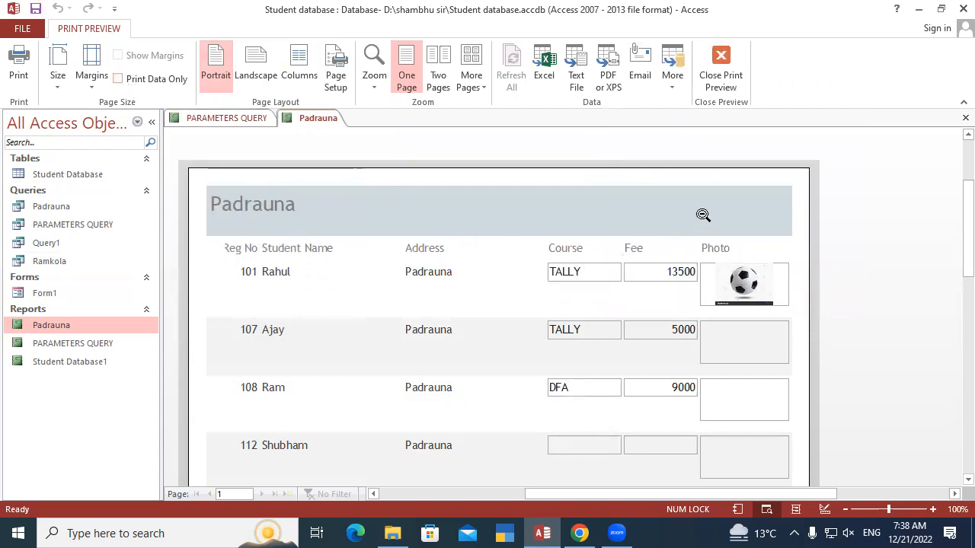
left_click(118, 80)
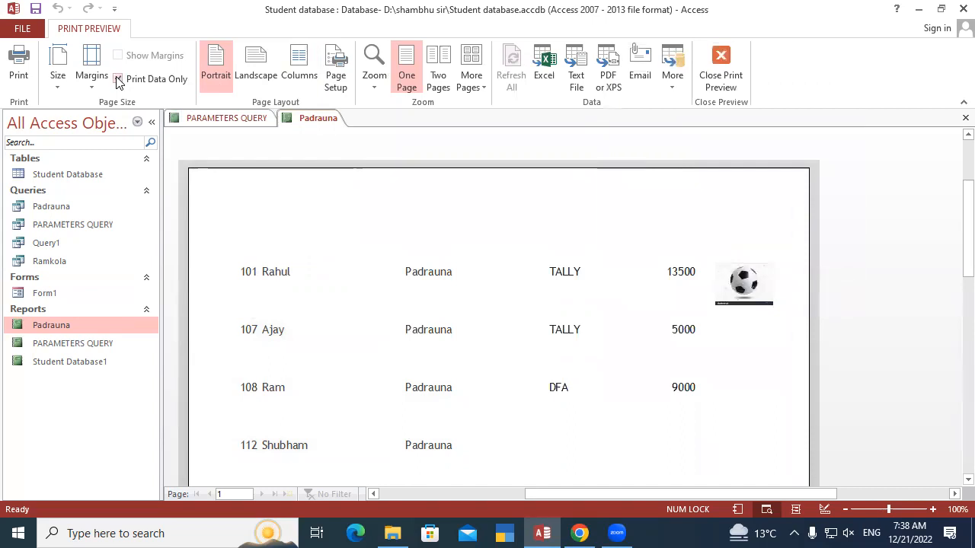
left_click(118, 79)
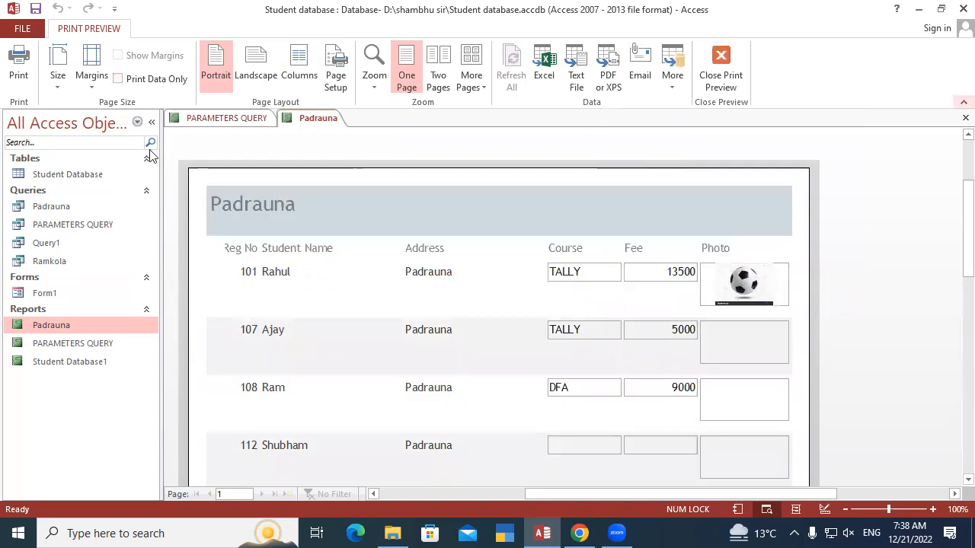
Compare the A4 and Letter paper sizes on the Padrauna report and leave it set to A4
left_click(56, 82)
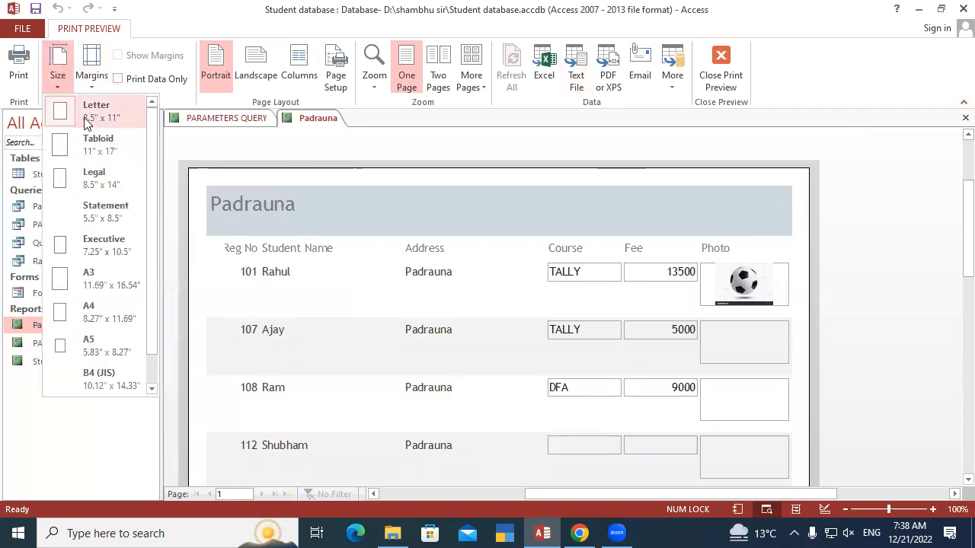
left_click(110, 315)
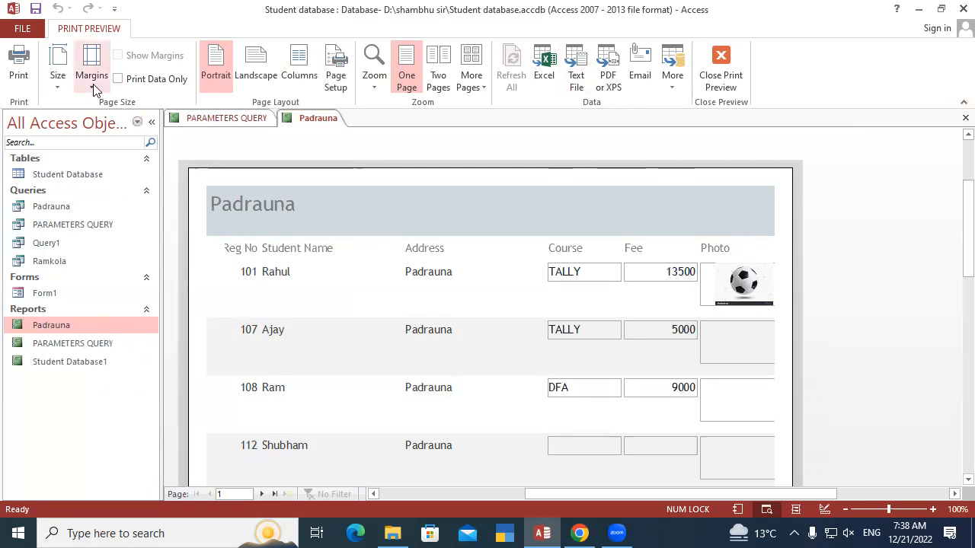
left_click(60, 80)
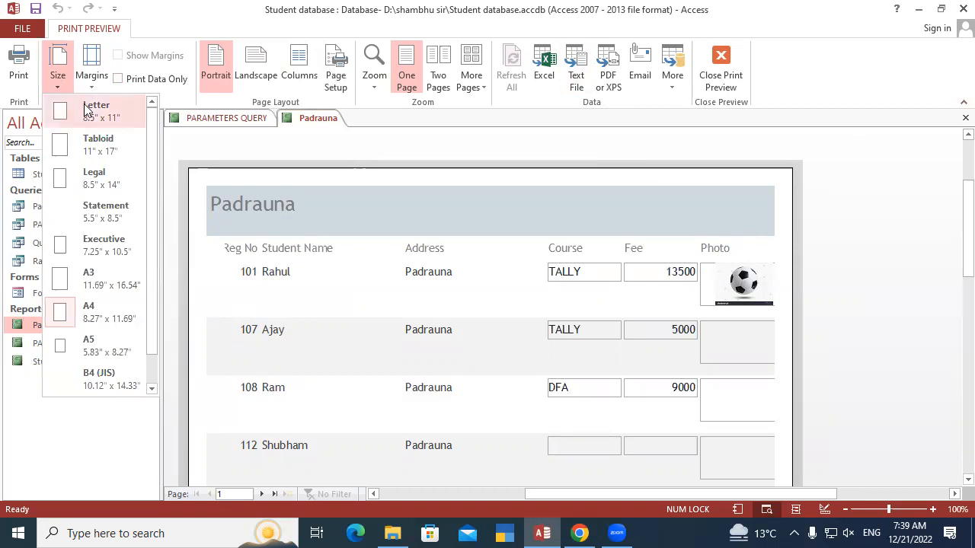
left_click(85, 111)
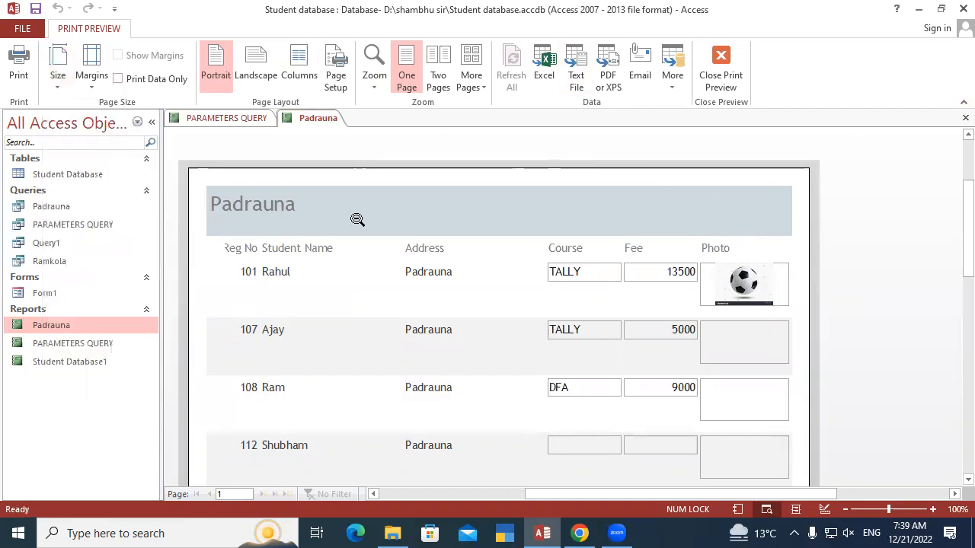
left_click(58, 82)
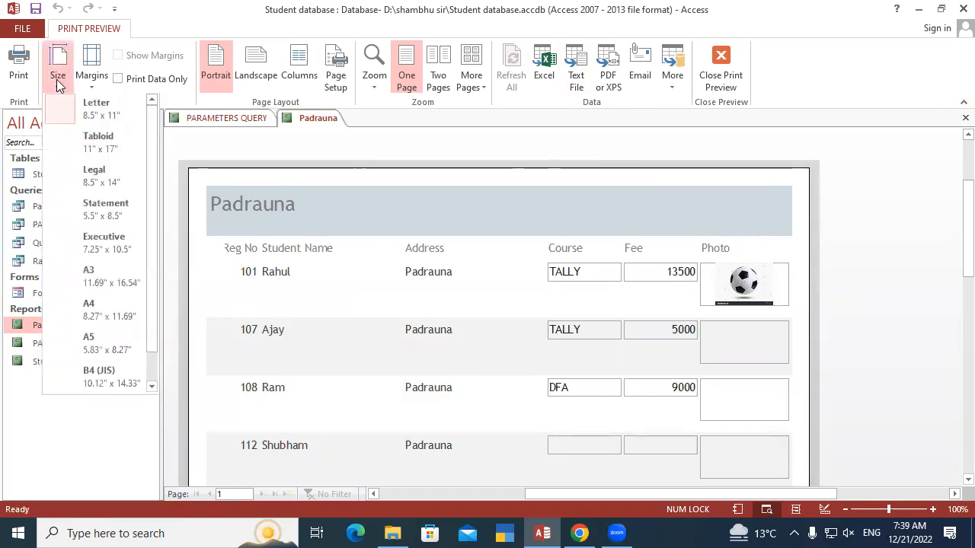
left_click(92, 312)
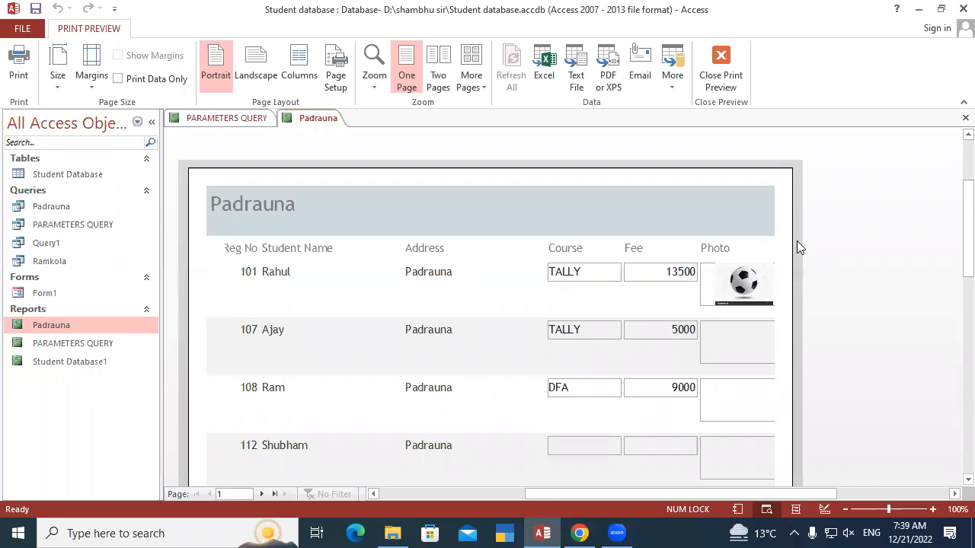
left_click(57, 77)
left_click(54, 85)
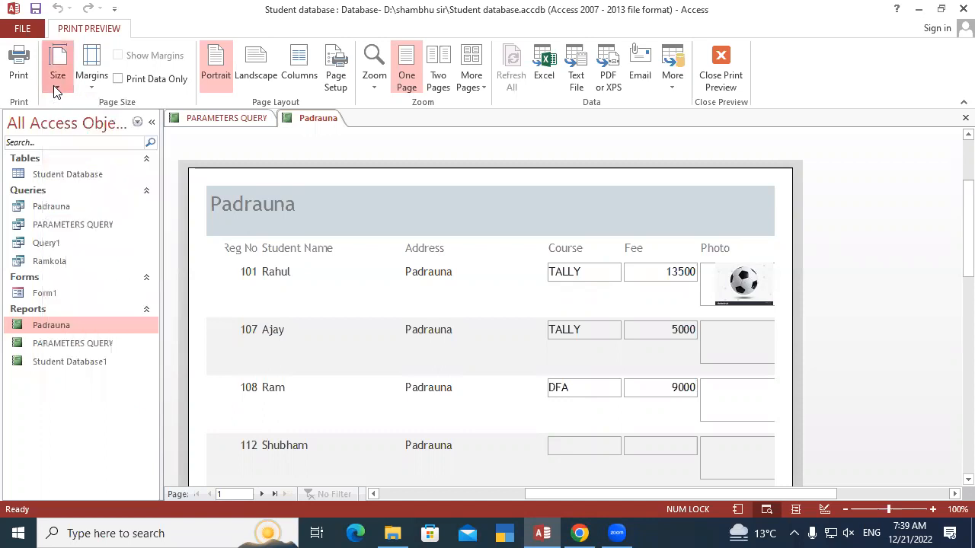
left_click(90, 82)
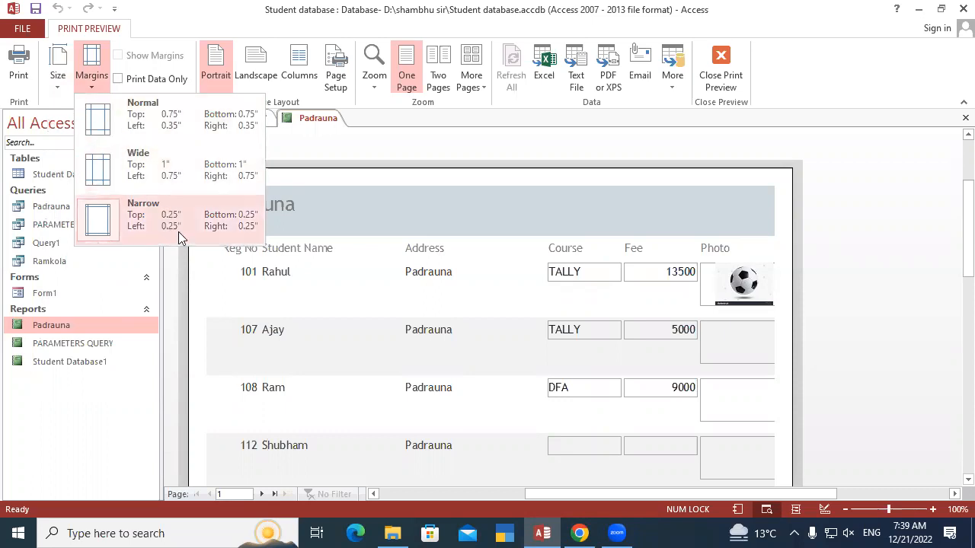
left_click(60, 90)
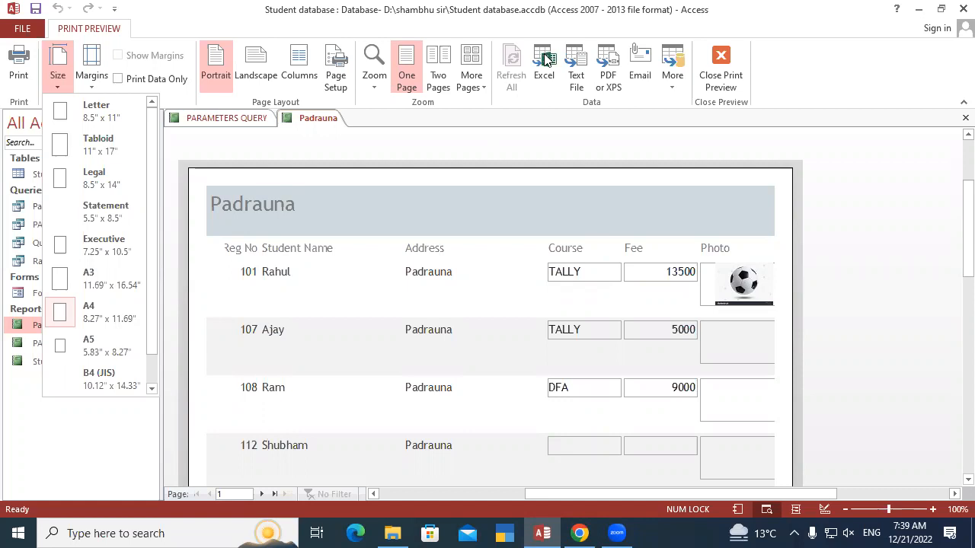
left_click(601, 109)
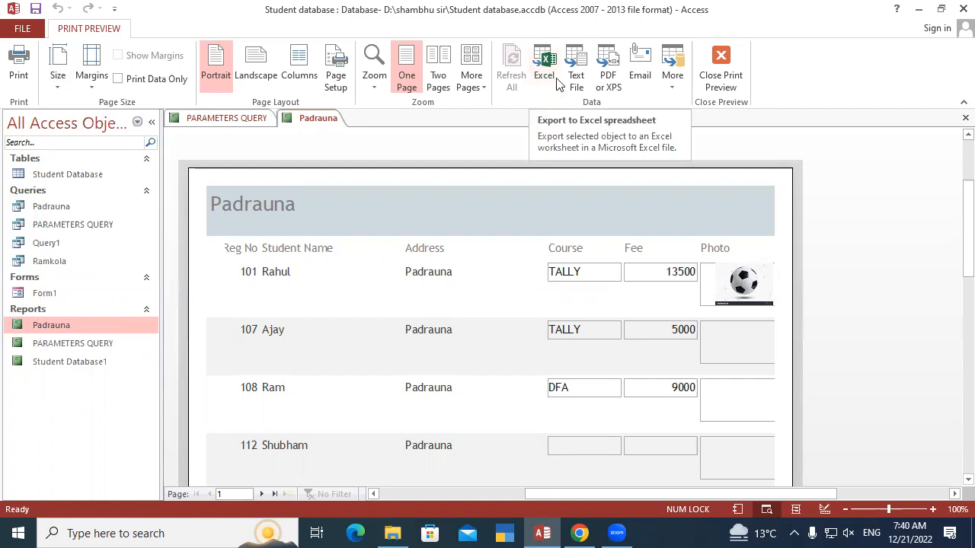
Export the Padrauna report as an Excel 97 - Excel 2003 workbook named Padrauna.xls in the Documents folder
left_click(544, 65)
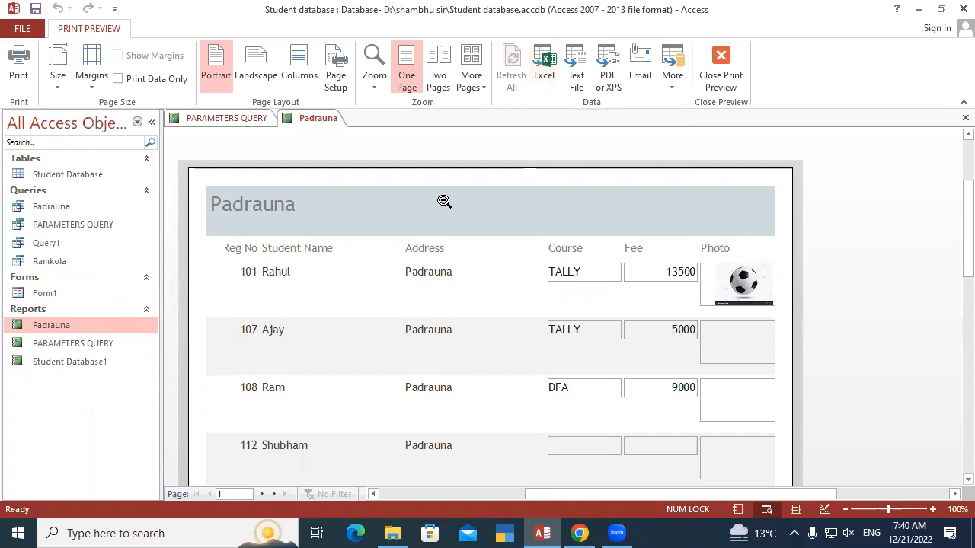
left_click(546, 59)
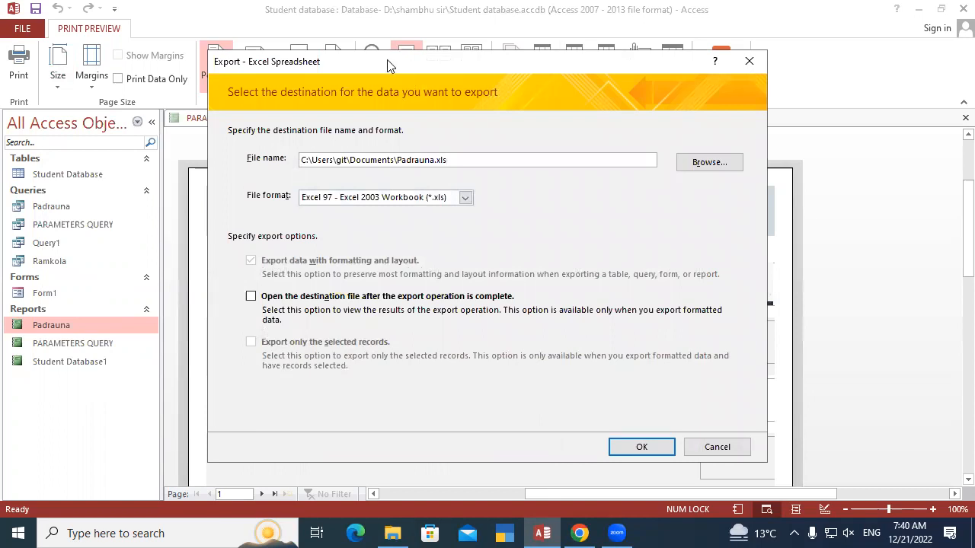
left_click_drag(388, 66, 286, 35)
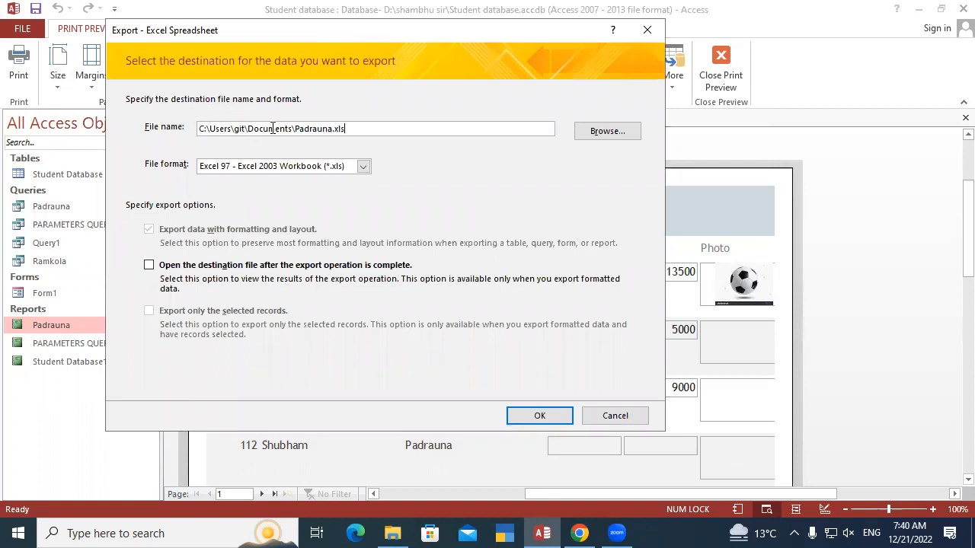
left_click(540, 418)
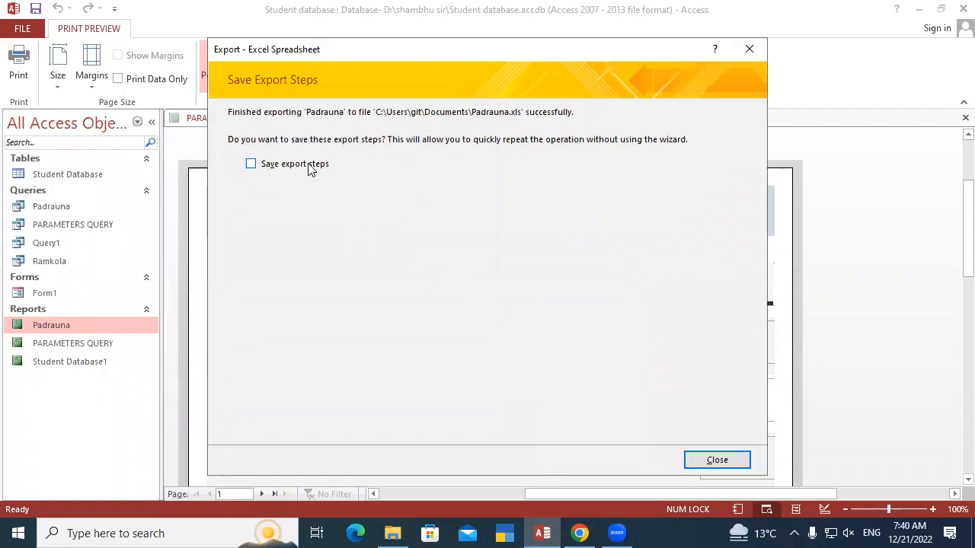
Save the export steps under the name Export-Padrauna without creating an Outlook task
left_click(251, 164)
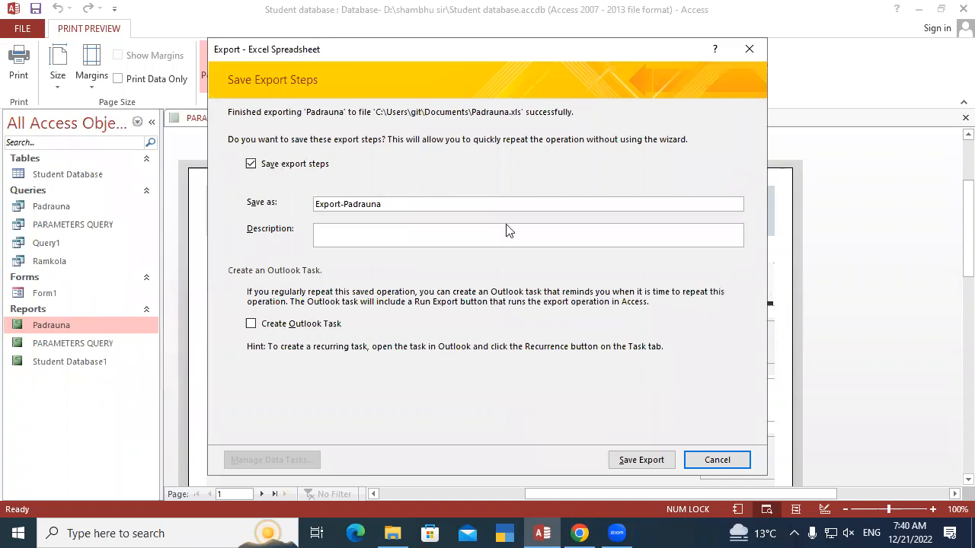
left_click_drag(511, 49, 391, 16)
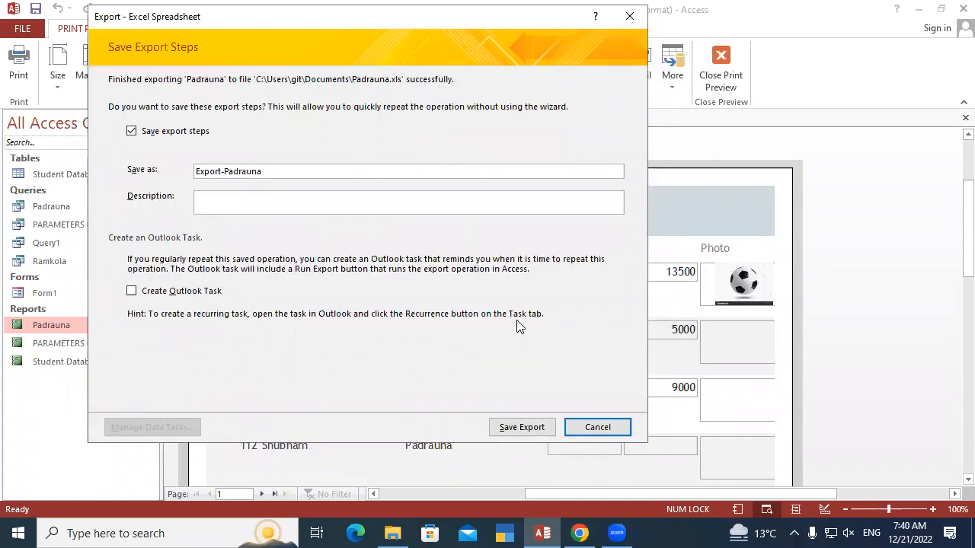
left_click(523, 427)
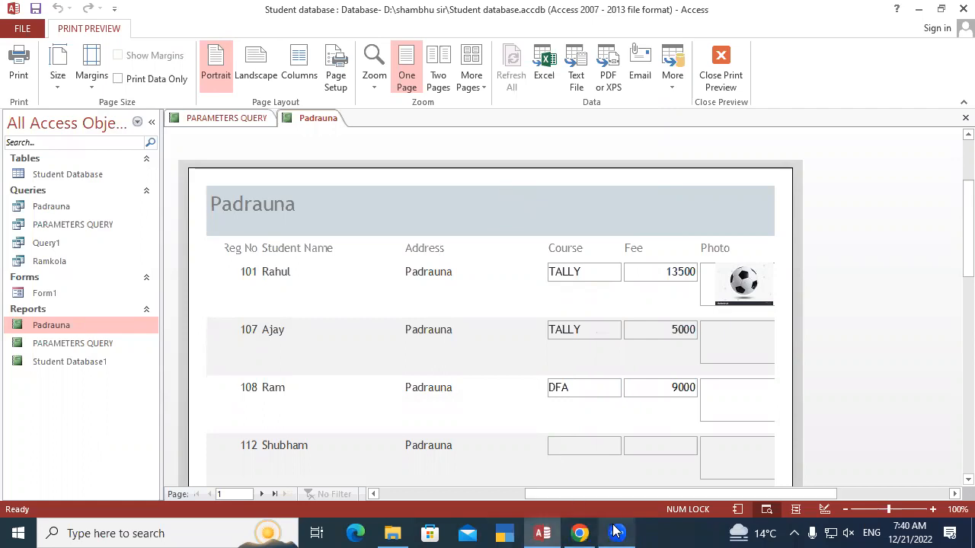
Review the file format choices and destination folder for another Excel export of the Padrauna report, and leave without exporting
mouse_move(617, 533)
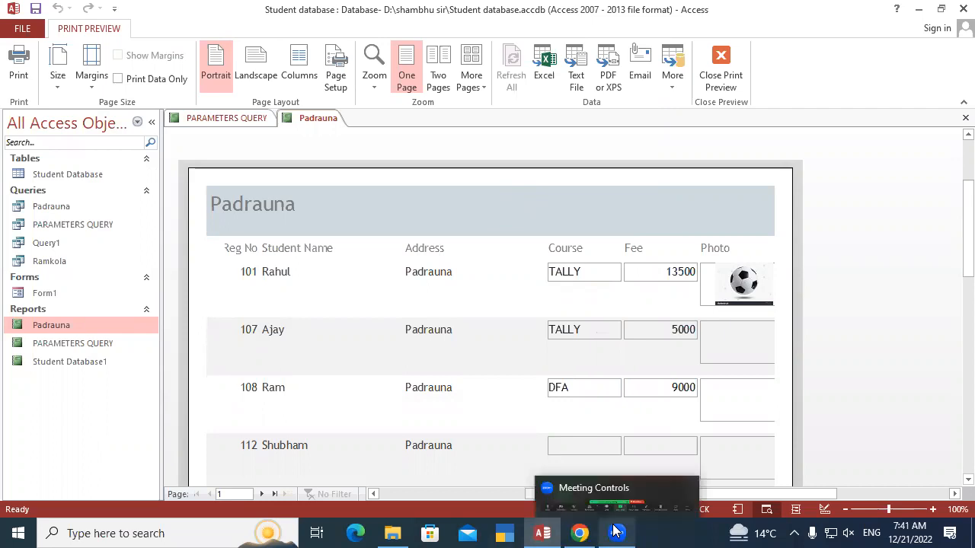
left_click(547, 65)
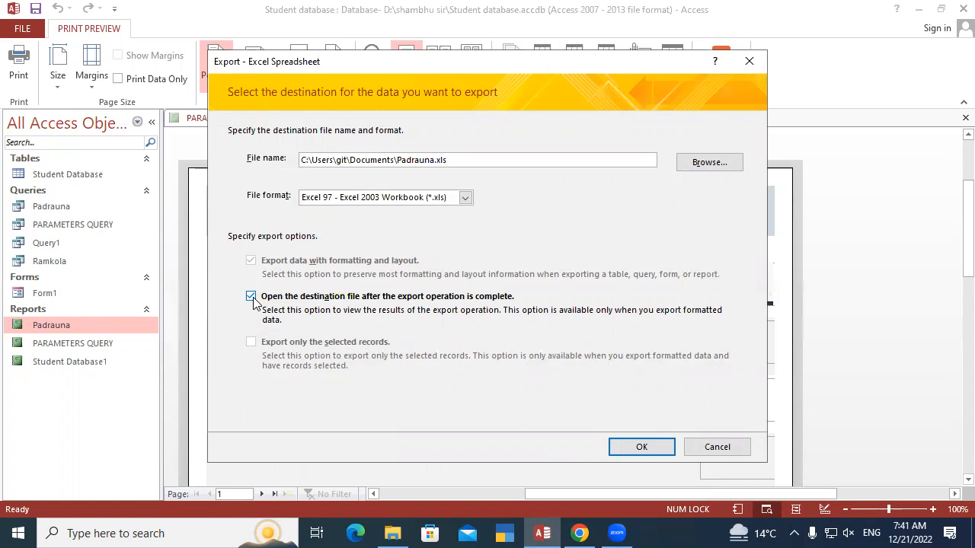
left_click(465, 197)
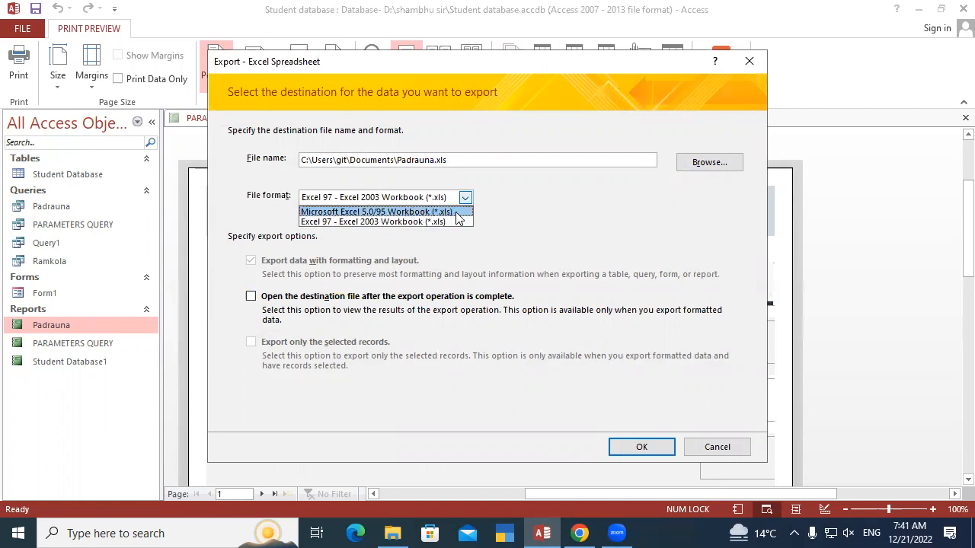
left_click(521, 212)
left_click(698, 166)
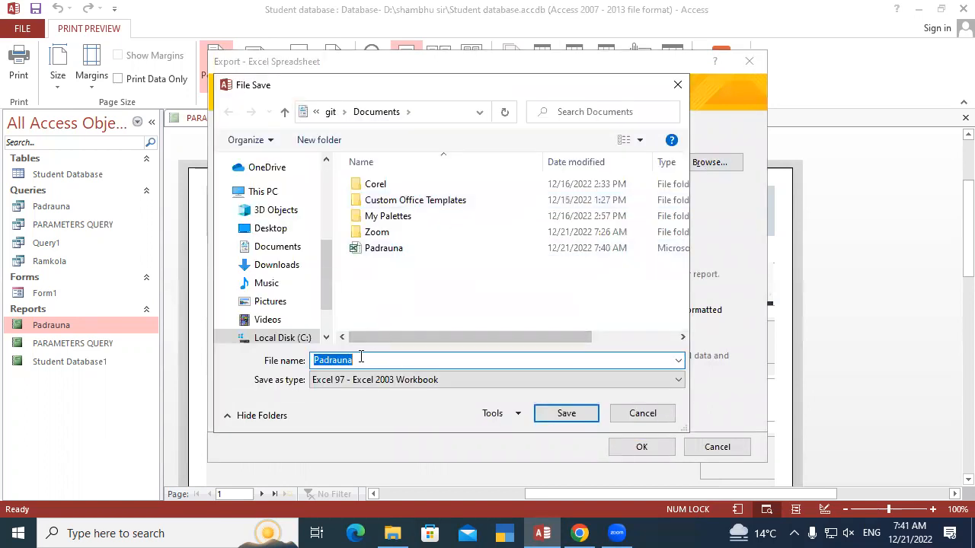
left_click(677, 85)
left_click(716, 447)
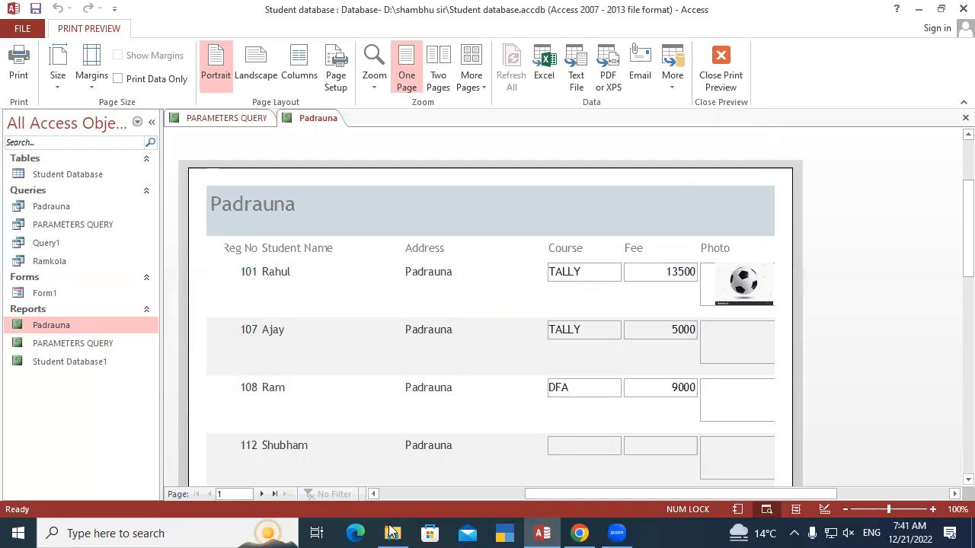
Switch to File Explorer, open the exported Padrauna workbook from Documents in Excel, and inspect its student records
left_click(392, 531)
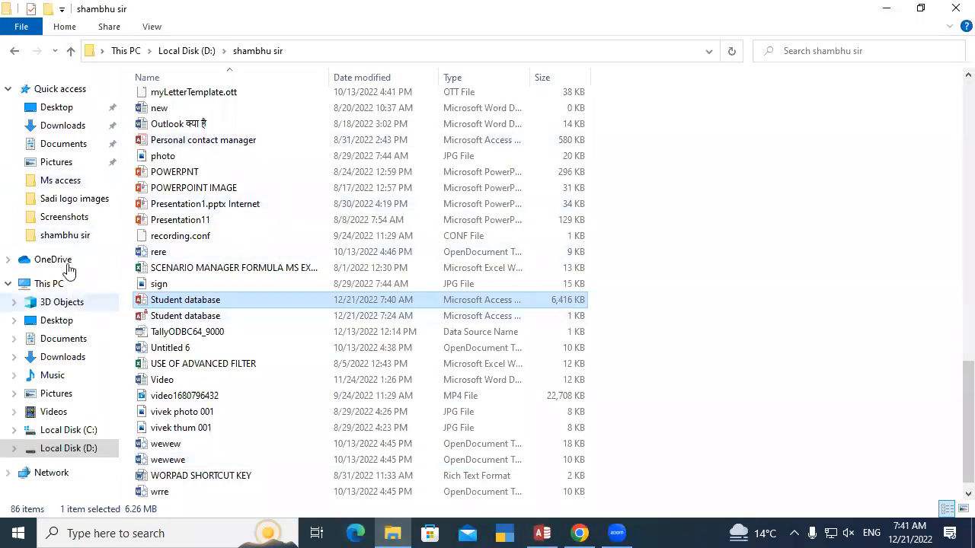
left_click(63, 148)
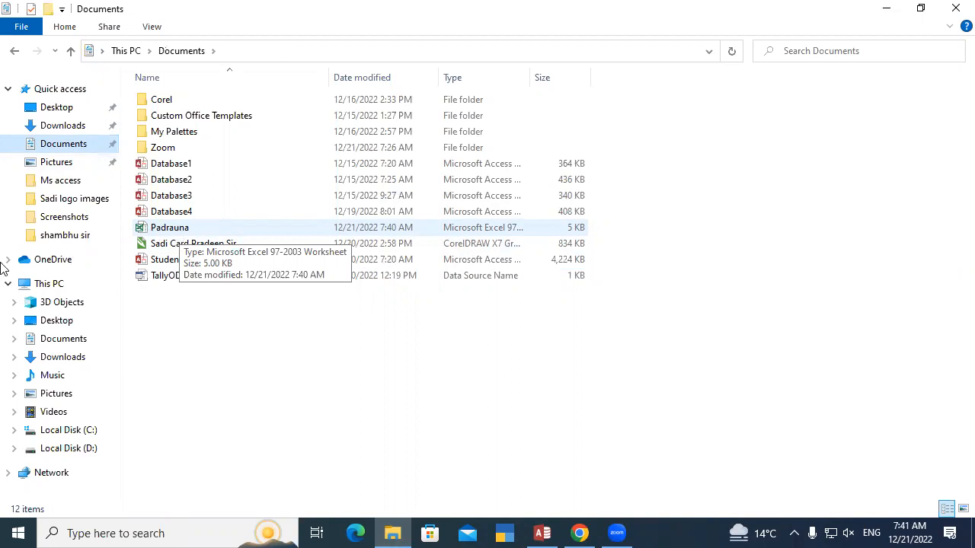
double_click(229, 233)
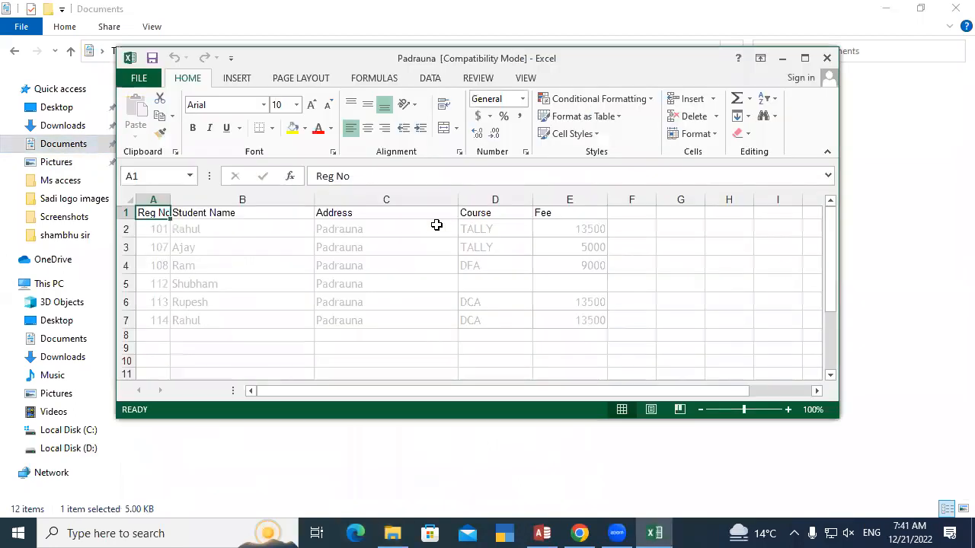
left_click(808, 60)
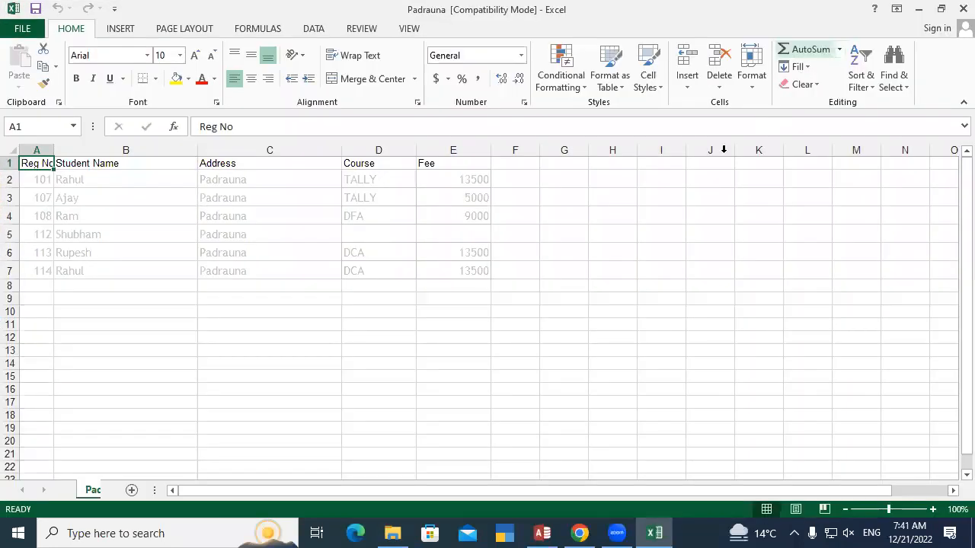
left_click(442, 209)
left_click(345, 183)
left_click(244, 231)
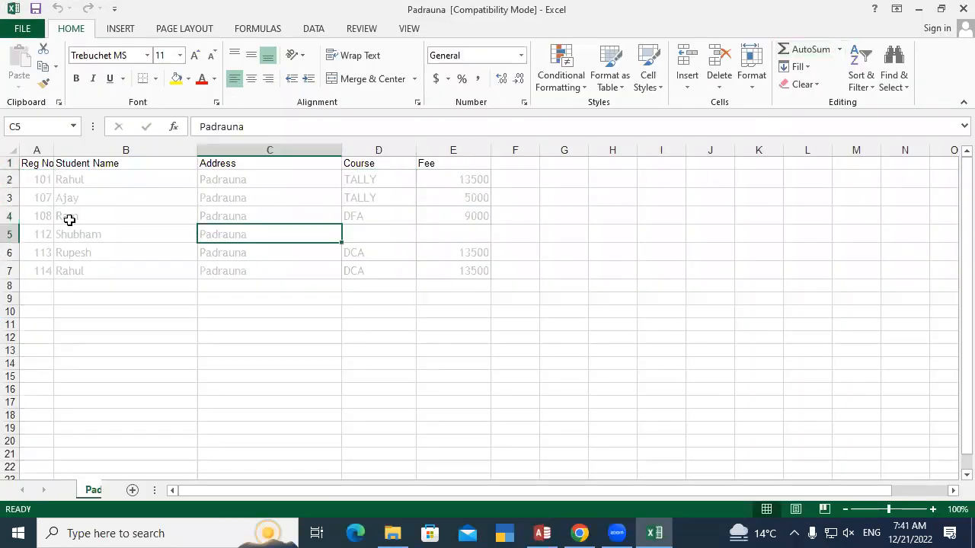
left_click(115, 229)
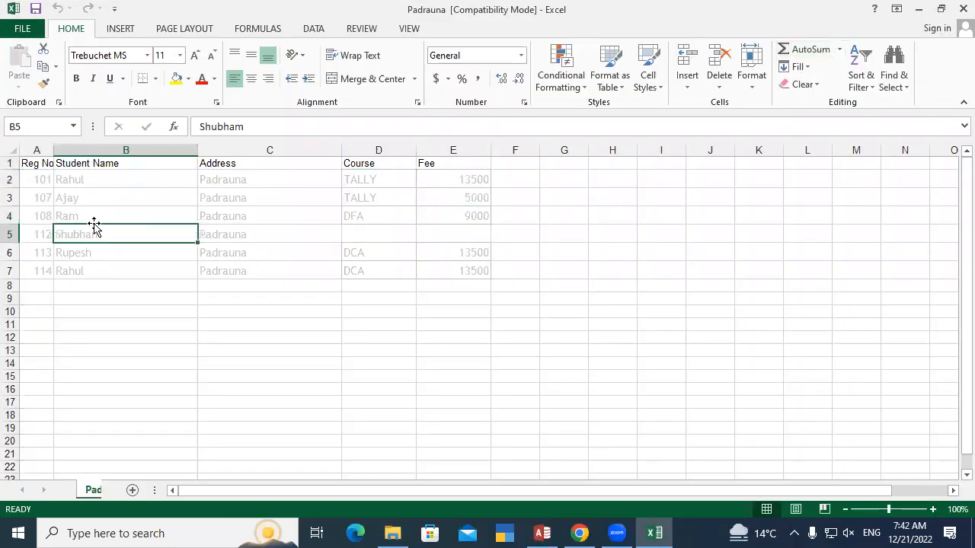
Format the student records in A2:E7 as 14-point bold red text and widen the Reg No column
left_click_drag(41, 180, 468, 266)
left_click(195, 56)
left_click(195, 56)
left_click(77, 80)
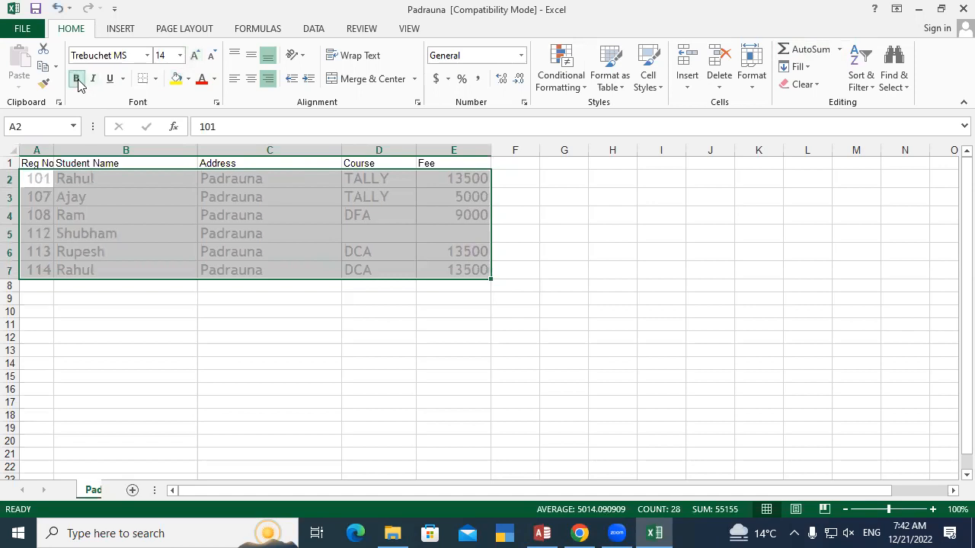
left_click(201, 79)
left_click(331, 340)
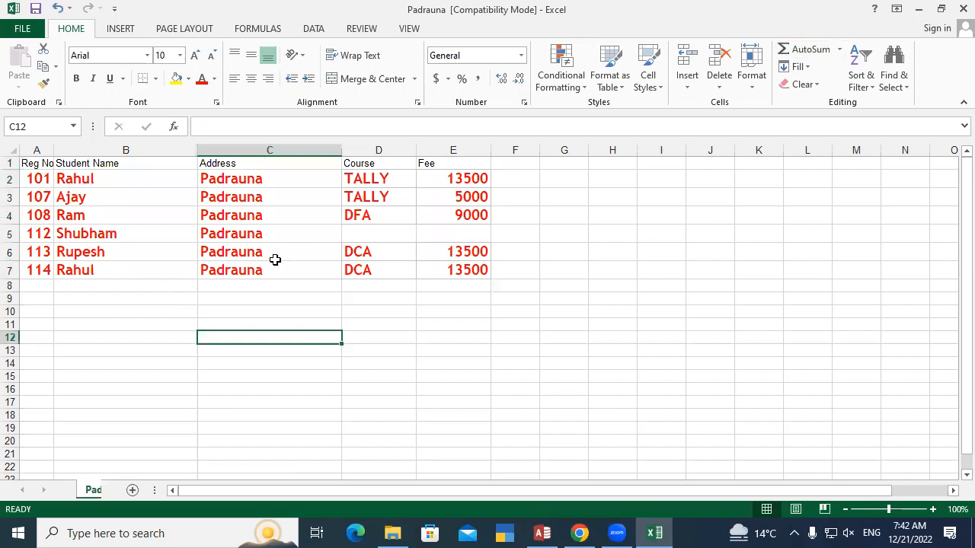
left_click_drag(54, 150, 76, 148)
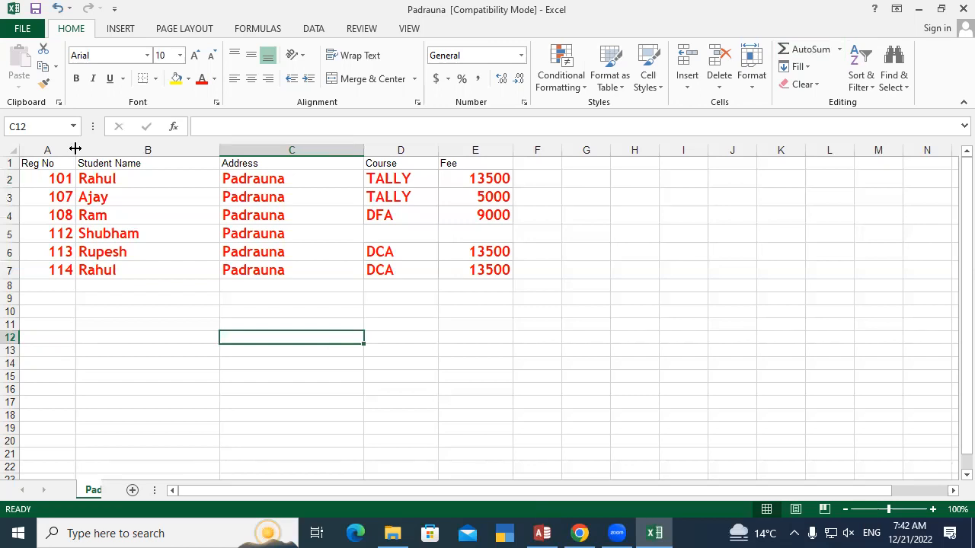
Close the Padrauna workbook without saving the changes and switch back to the Student database in Access
left_click(961, 9)
left_click(490, 283)
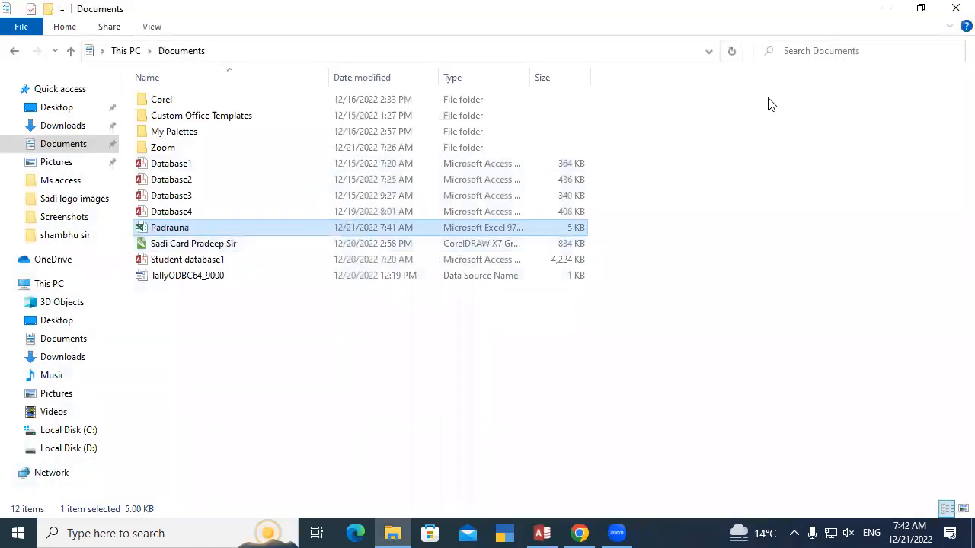
left_click(543, 533)
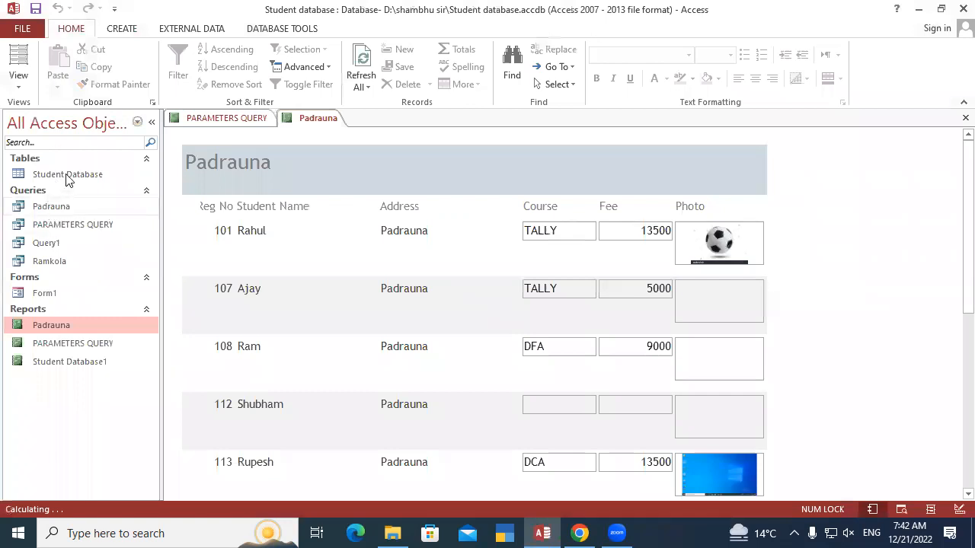
Open the Student Database table and the Student Database1 report
double_click(99, 174)
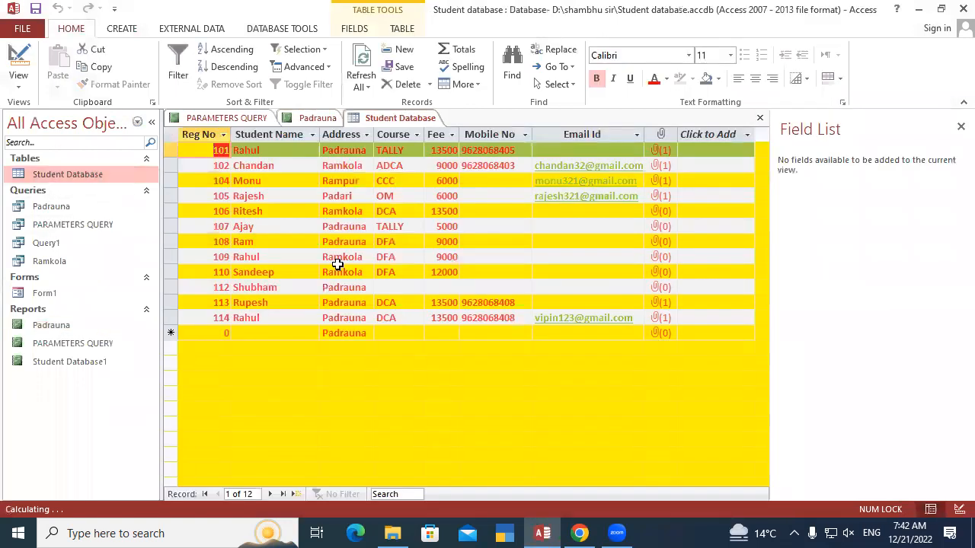
double_click(69, 363)
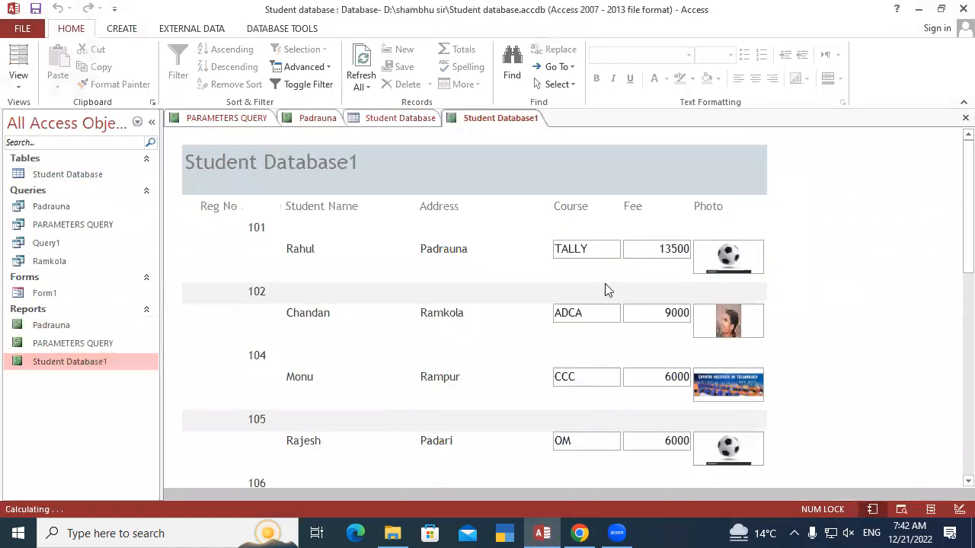
Look over the Student Database1 report and switch it to Print Preview
scroll(577, 299, "down", 3)
scroll(577, 305, "up", 6)
right_click(483, 122)
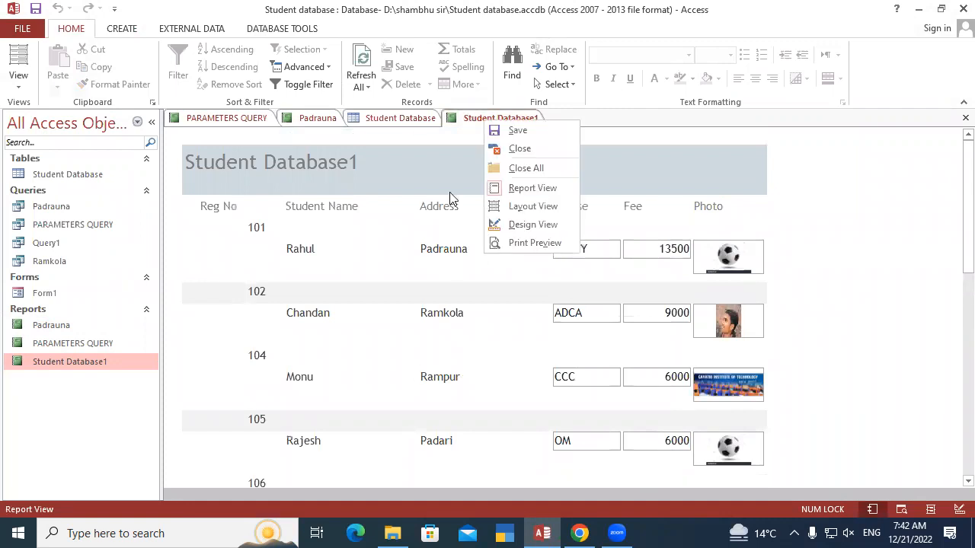
left_click(533, 244)
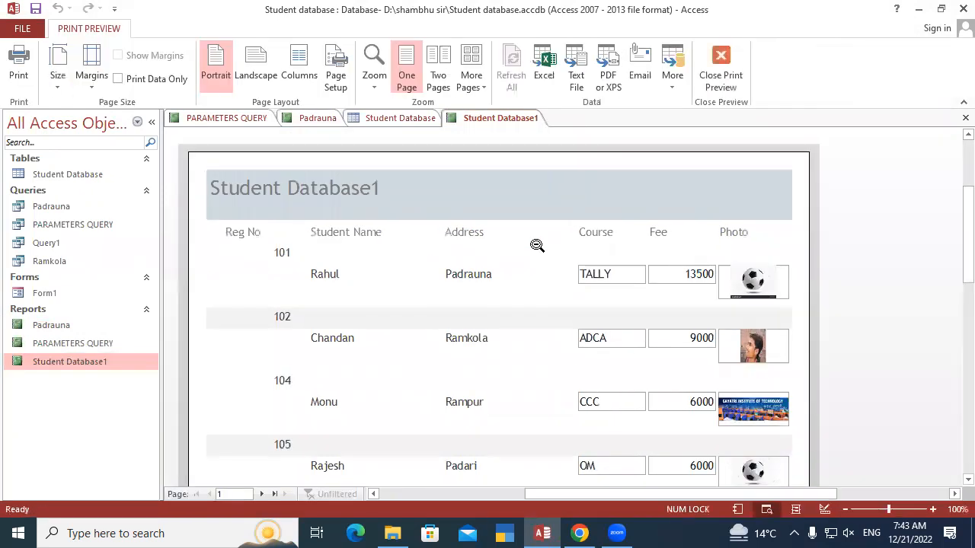
Export the report as Excel 97-2003 workbook Student Database1.xls in Documents, saving the export steps as Export-Student Database1
left_click(543, 61)
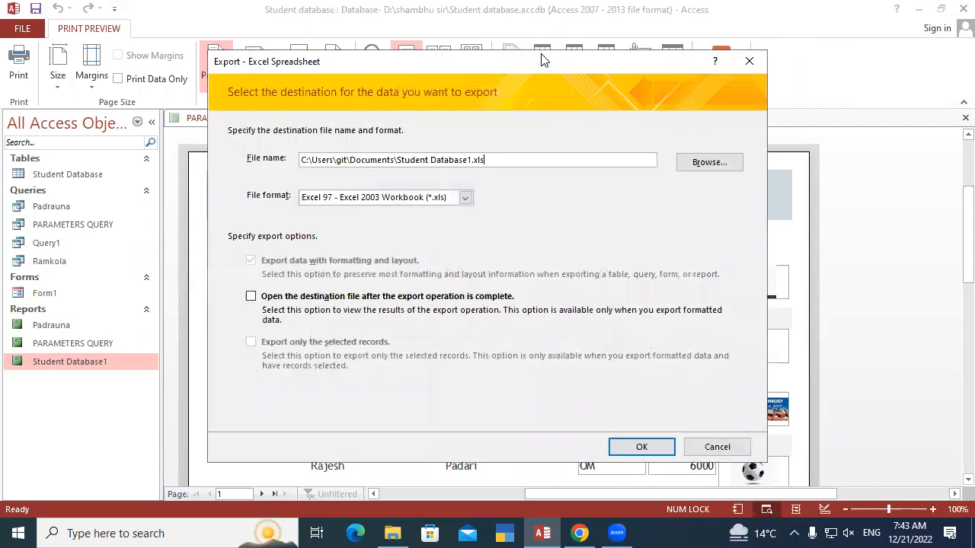
left_click_drag(424, 59, 384, 27)
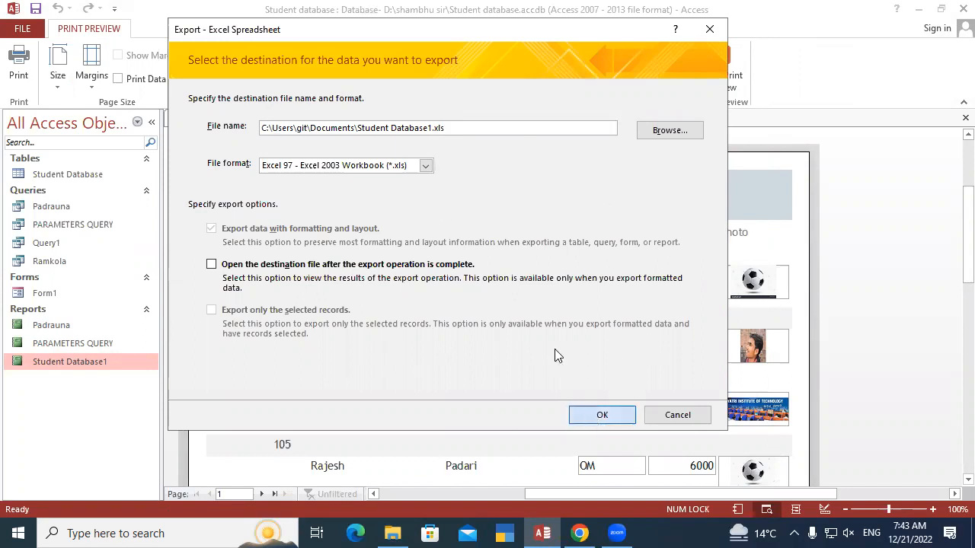
key("Return")
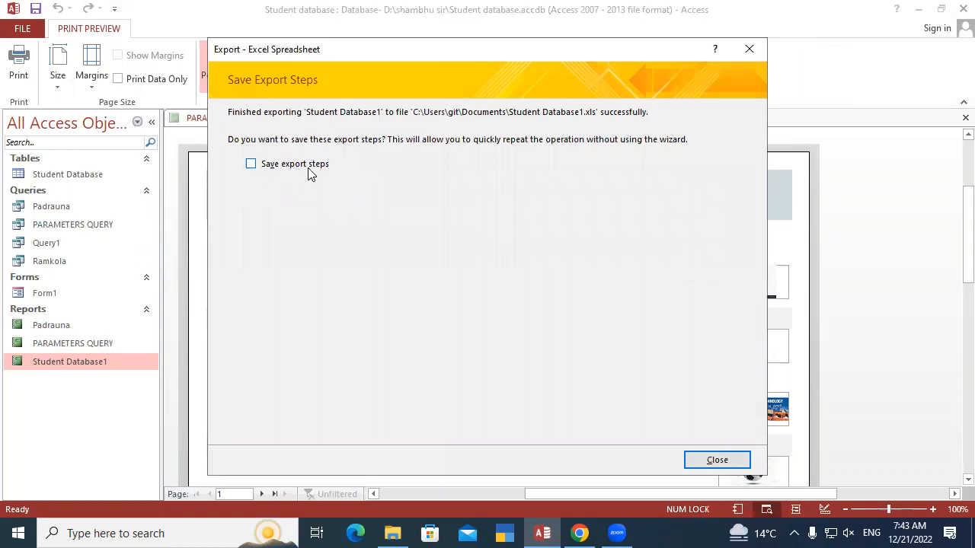
left_click(251, 165)
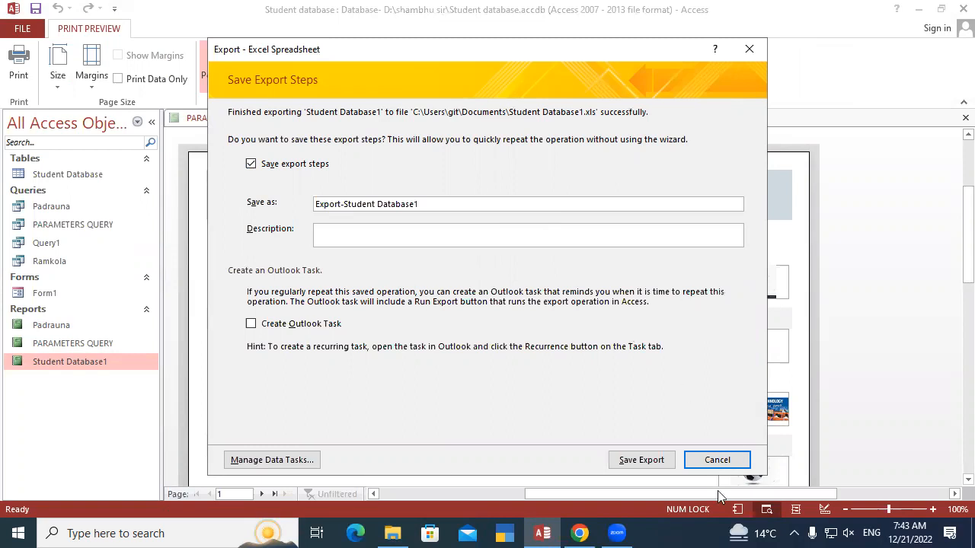
left_click(637, 460)
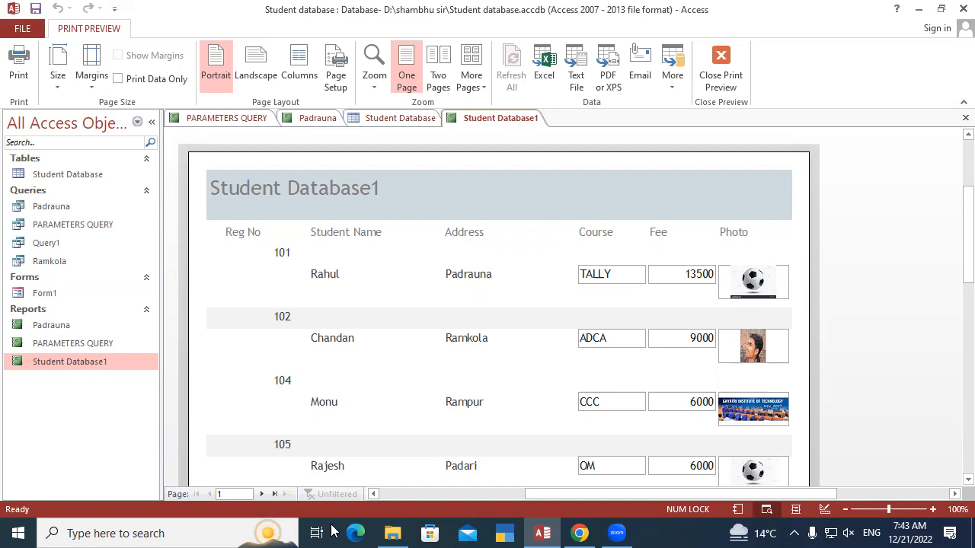
Switch to File Explorer, open the exported Student Database1 workbook from Documents in Excel, and inspect its records
left_click(393, 533)
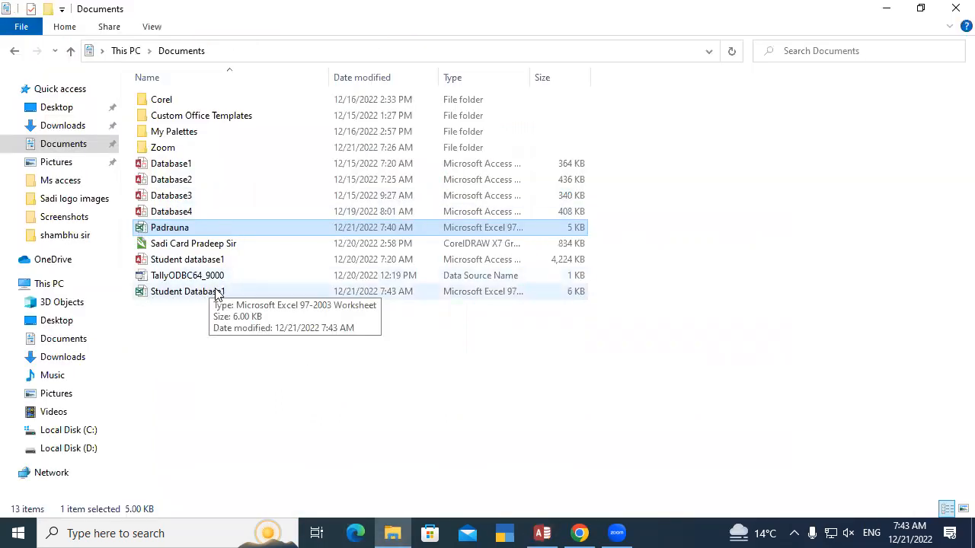
double_click(251, 292)
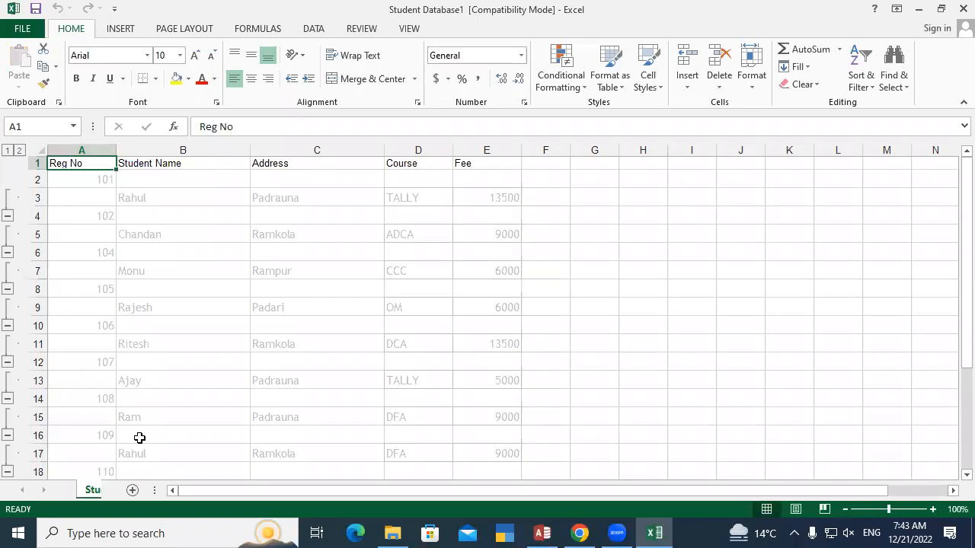
scroll(429, 359, "down", 8)
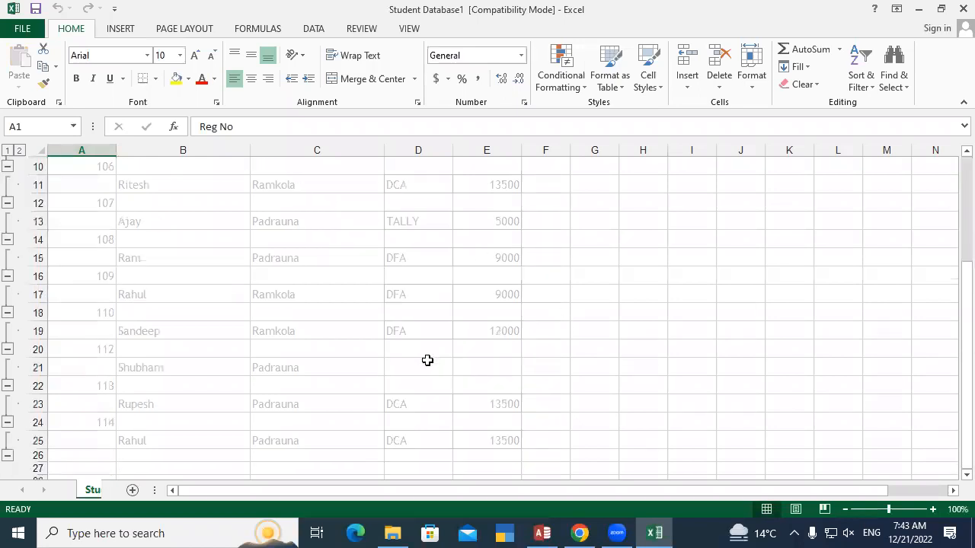
scroll(427, 360, "up", 8)
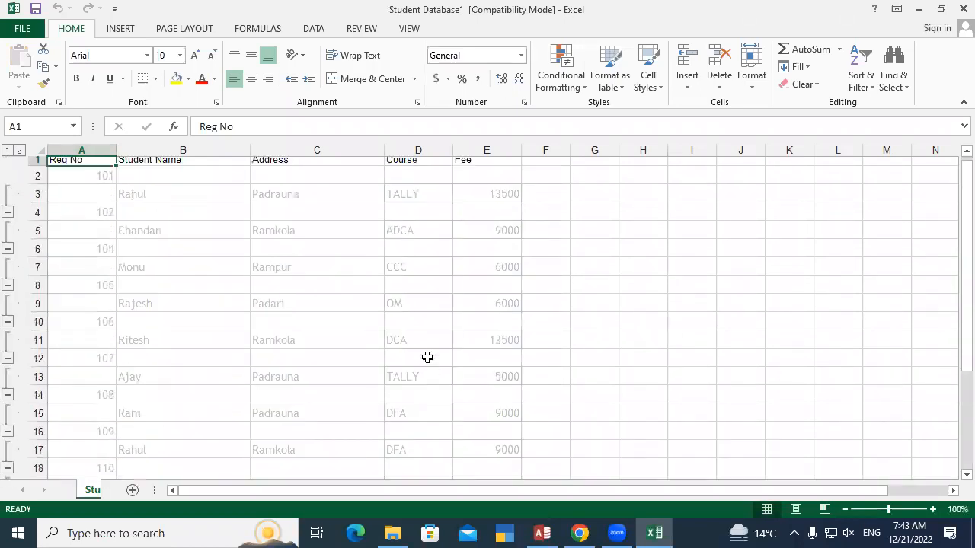
Format the header cells A1:E1 as bold red text with a yellow fill
left_click_drag(86, 168, 499, 165)
left_click(76, 78)
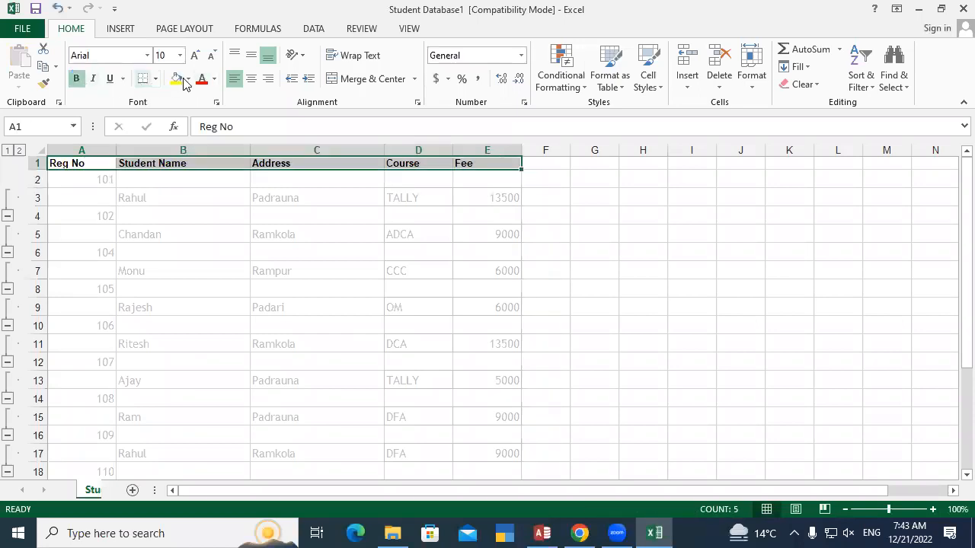
left_click(201, 78)
left_click(176, 78)
left_click(178, 287)
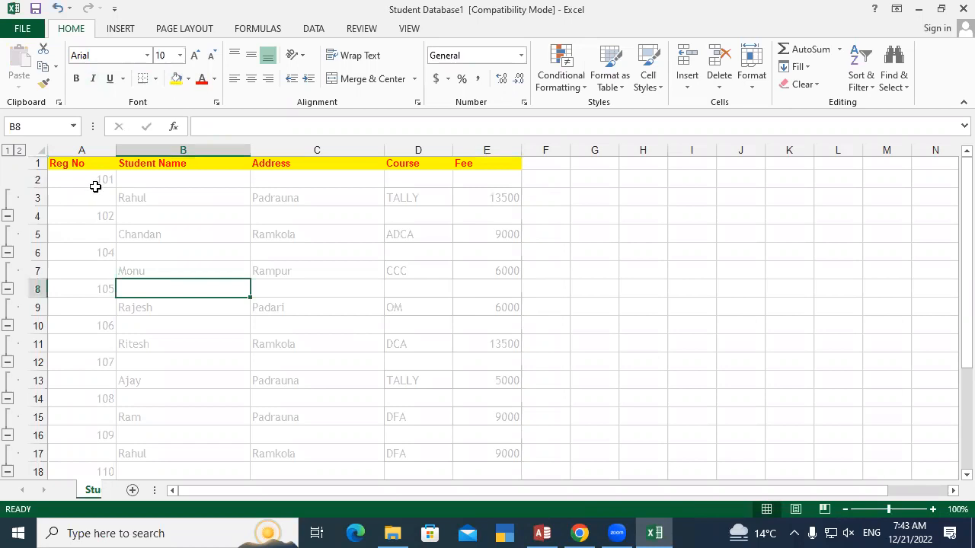
Format all student records below the header row, from Reg No to Fee, as bold black text
left_click_drag(93, 181, 358, 250)
left_click_drag(424, 420, 456, 204)
scroll(327, 325, "up", 7)
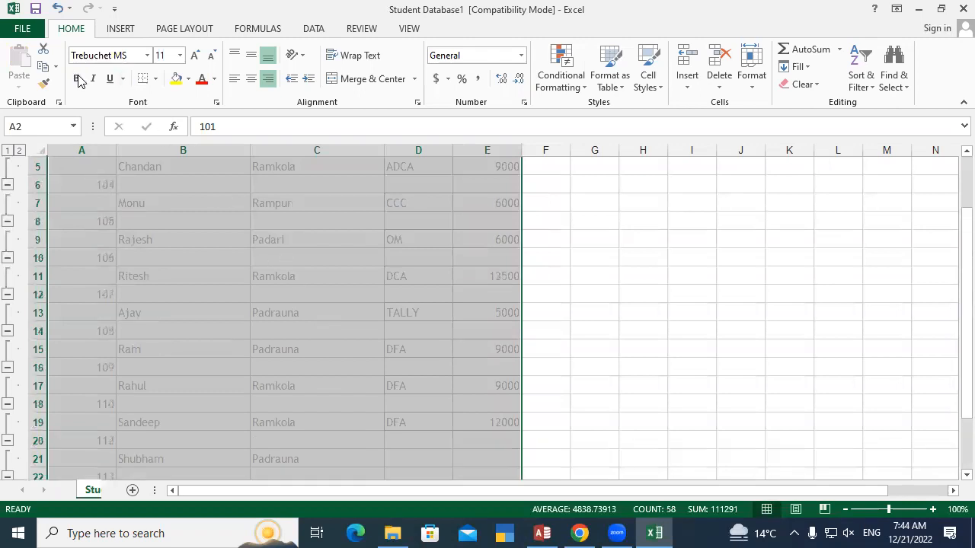
left_click(76, 78)
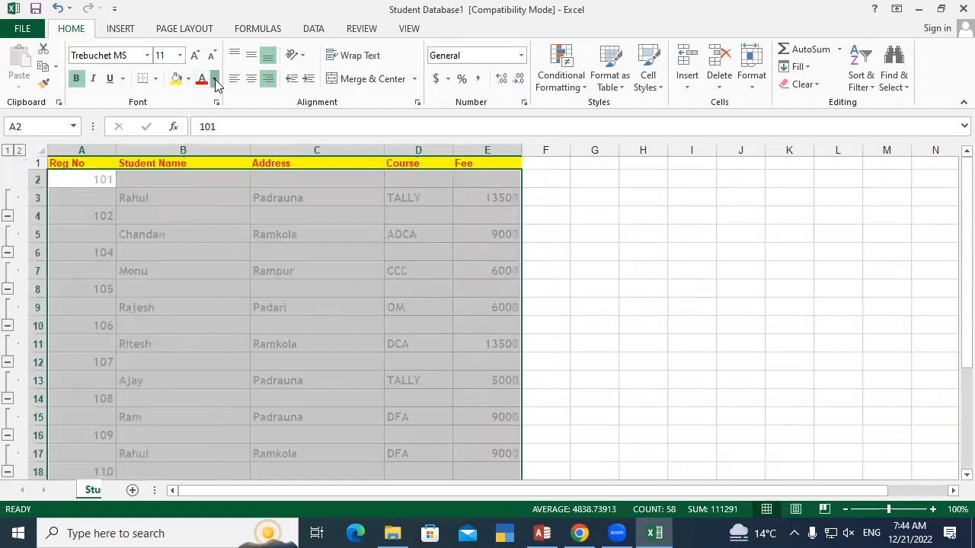
left_click(214, 80)
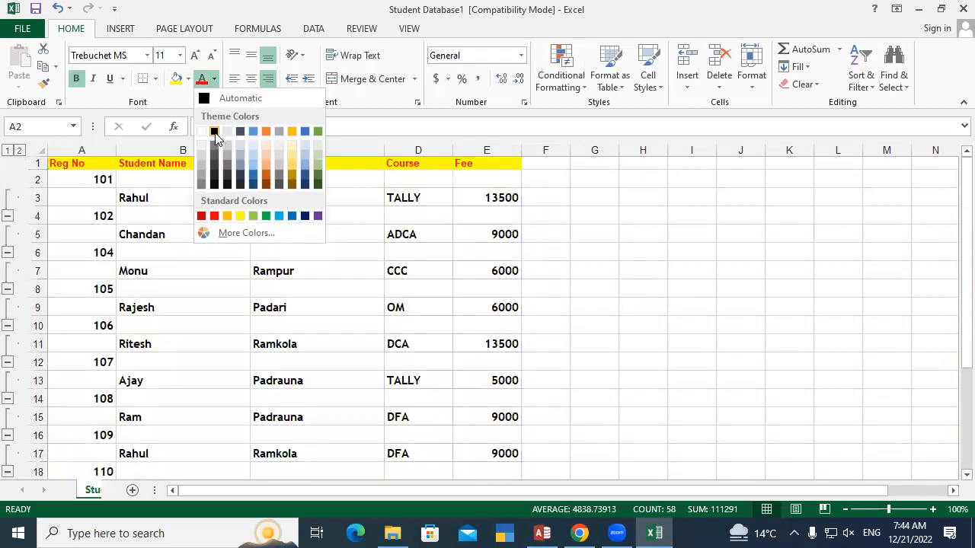
left_click(214, 132)
left_click(317, 295)
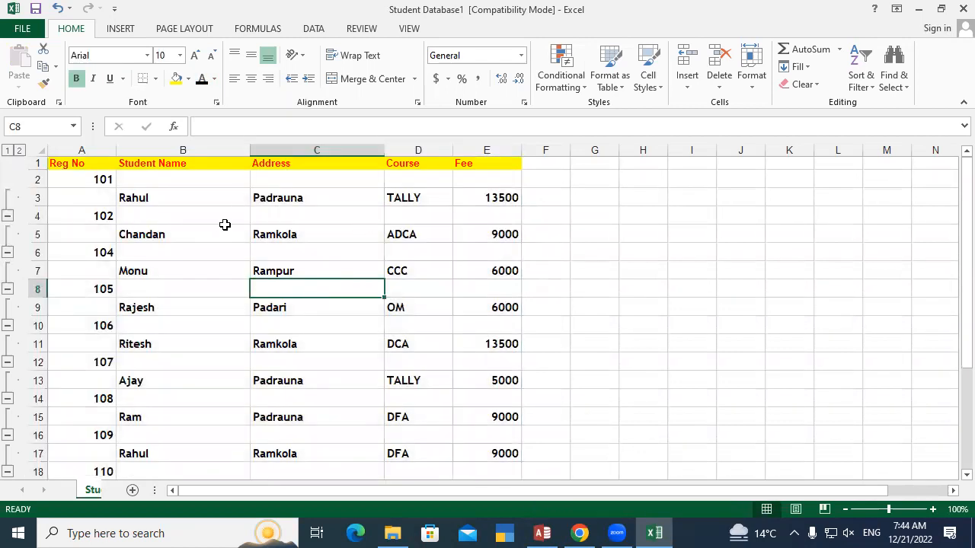
Examine the exported Reg No, Student Name, Address and Course columns and the empty area beside Fee where photos would belong
left_click_drag(83, 181, 72, 434)
left_click(175, 212)
left_click_drag(165, 187, 159, 456)
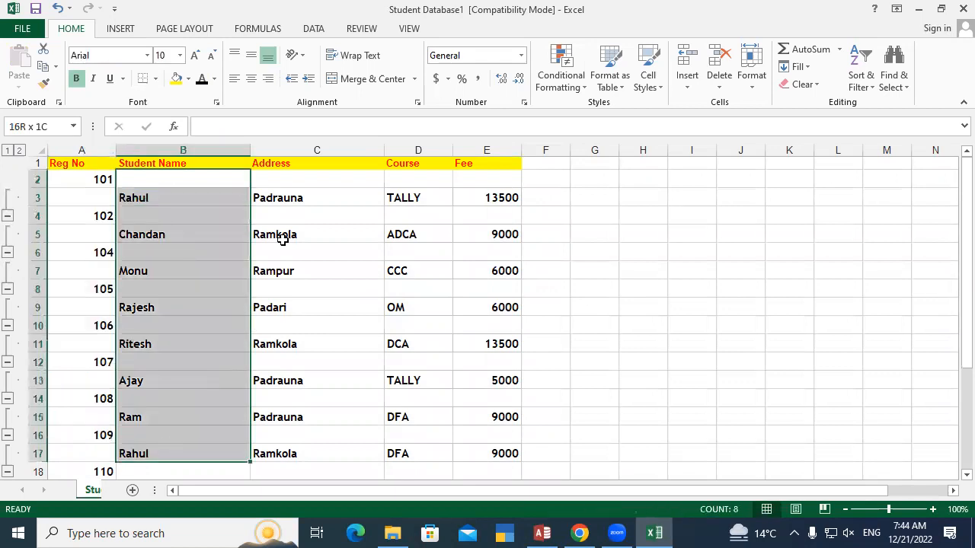
left_click_drag(312, 182, 310, 454)
left_click_drag(418, 180, 426, 438)
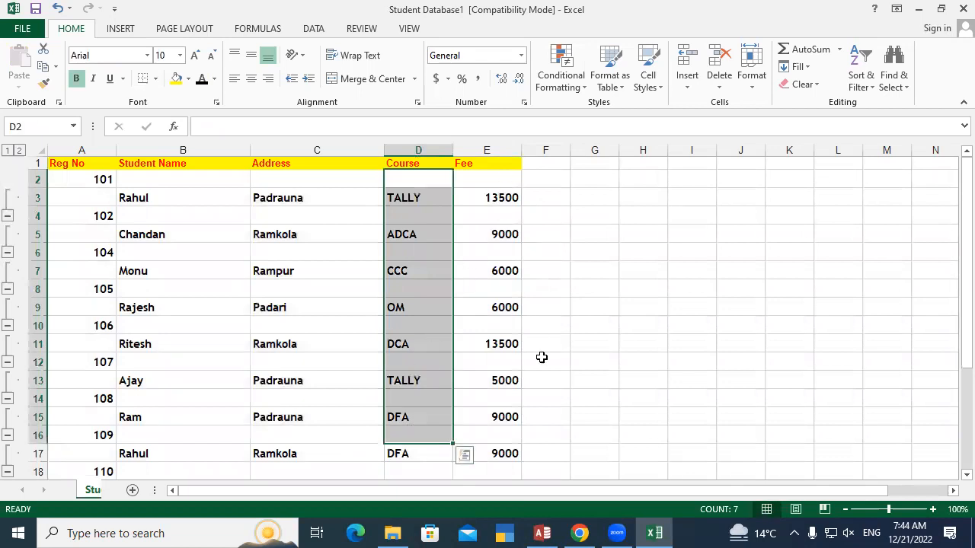
scroll(196, 282, "down", 4)
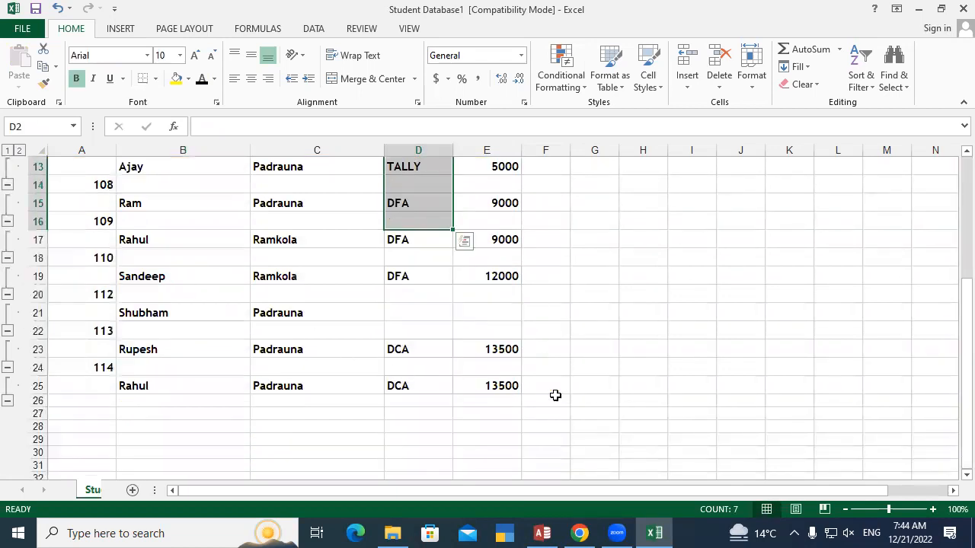
scroll(668, 354, "up", 4)
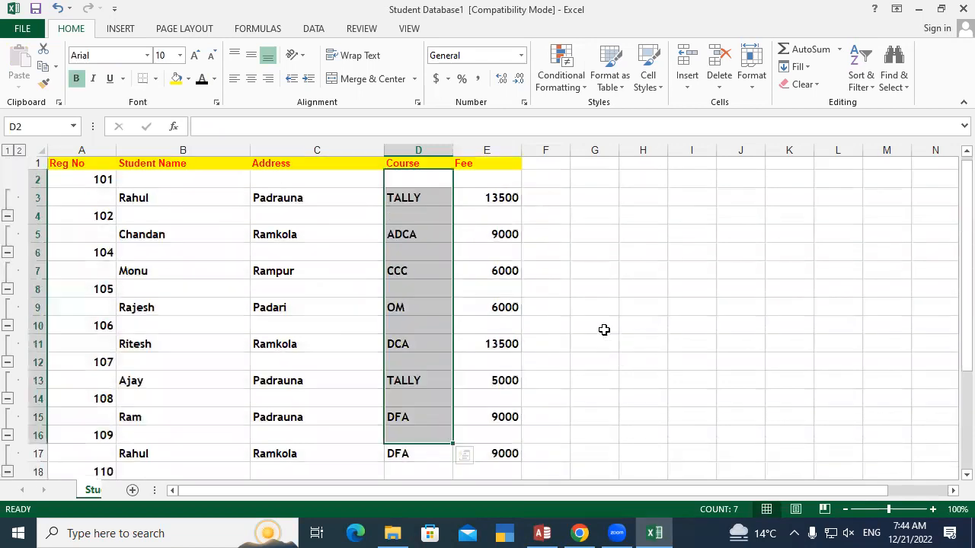
left_click(552, 184)
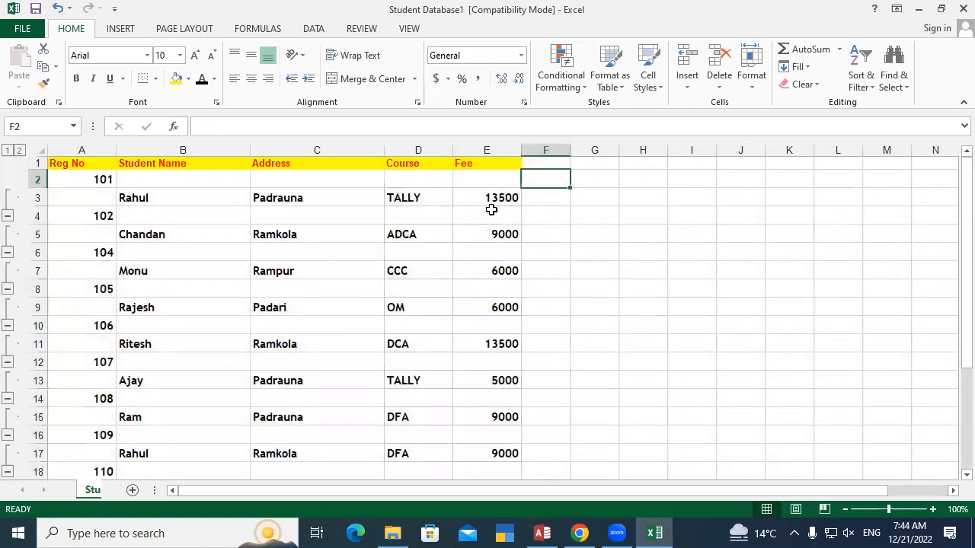
left_click(541, 227)
left_click(543, 180)
left_click(627, 191)
left_click(531, 167)
left_click(642, 195)
Close the Student Database1 workbook without saving the changes, minimize File Explorer, and return to the Access database
left_click(959, 8)
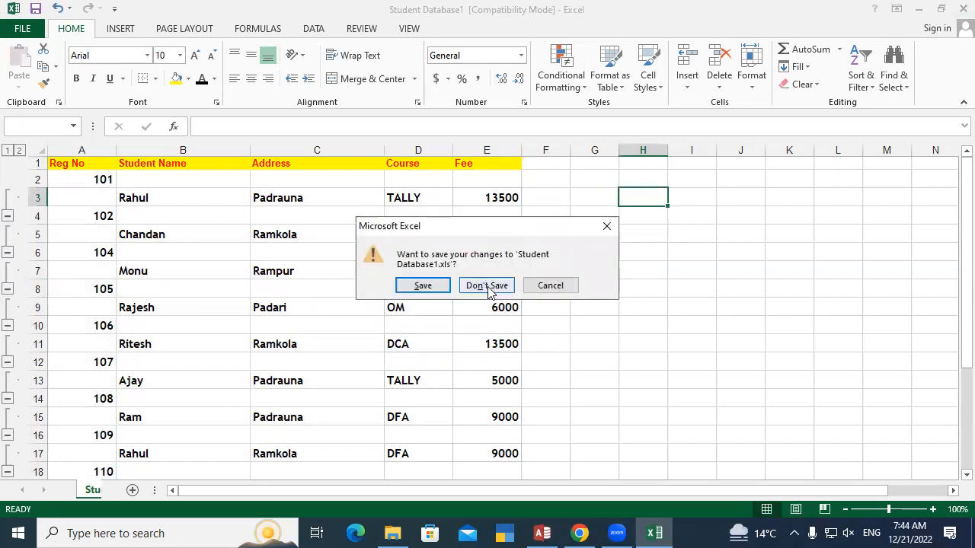
left_click(488, 289)
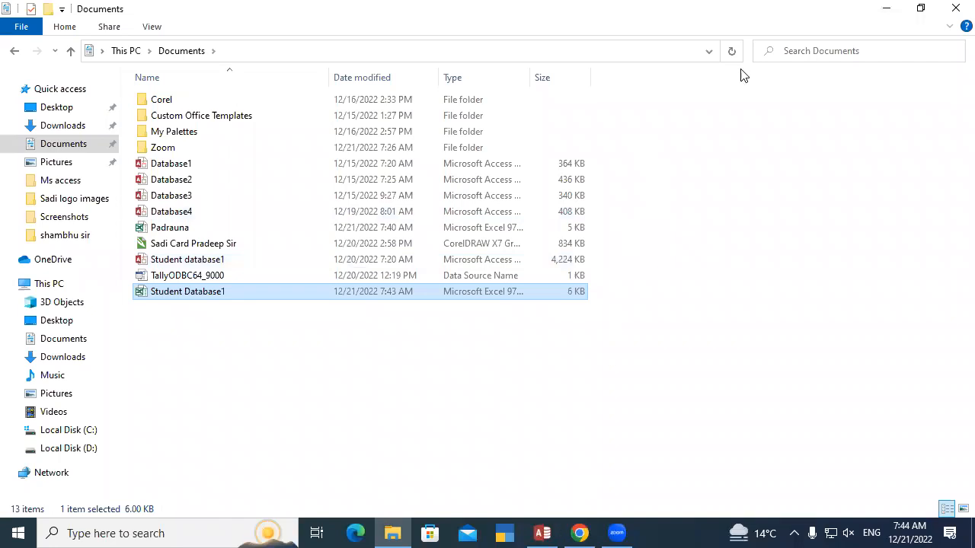
left_click(887, 8)
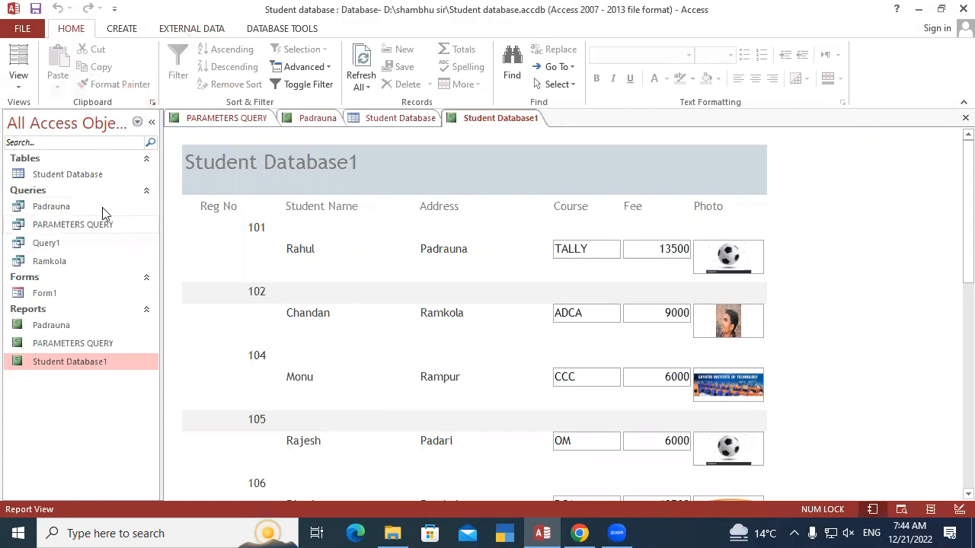
Export the Student Database1 report from Print Preview to Student Database1.txt in Documents with Windows (default) encoding
right_click(500, 119)
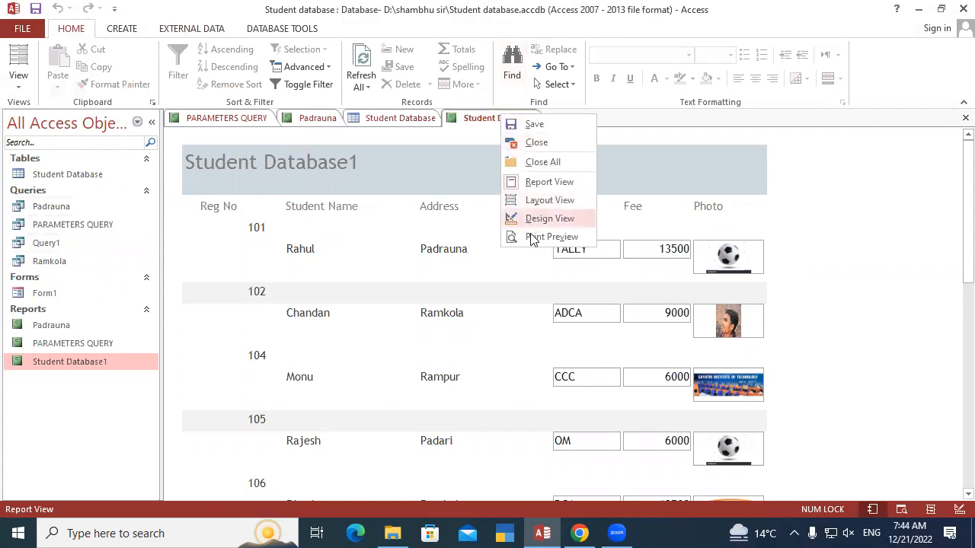
left_click(537, 236)
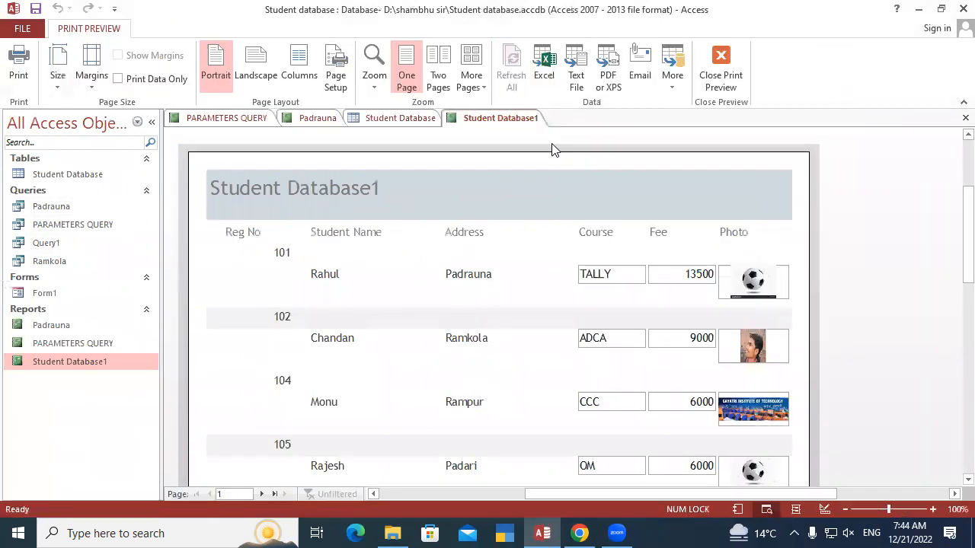
left_click(579, 61)
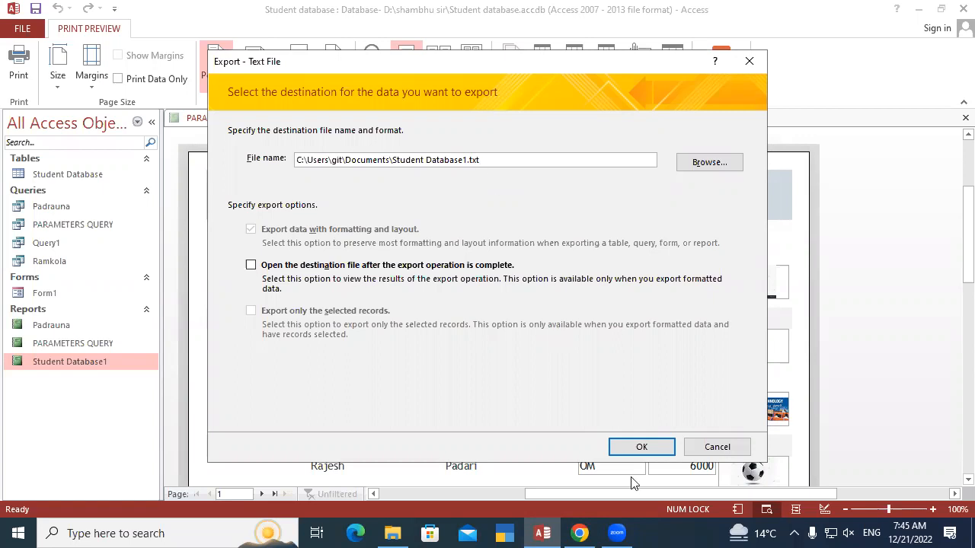
left_click(642, 448)
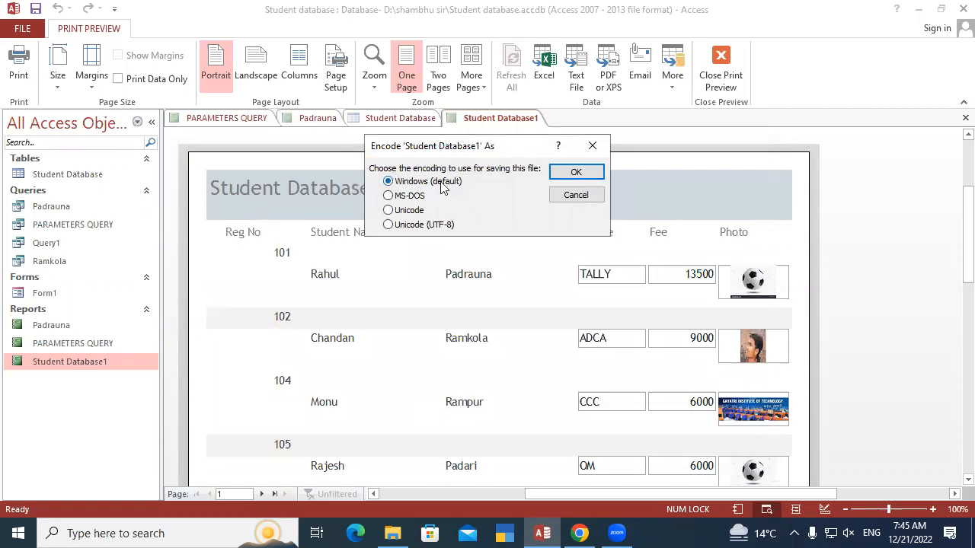
left_click(587, 169)
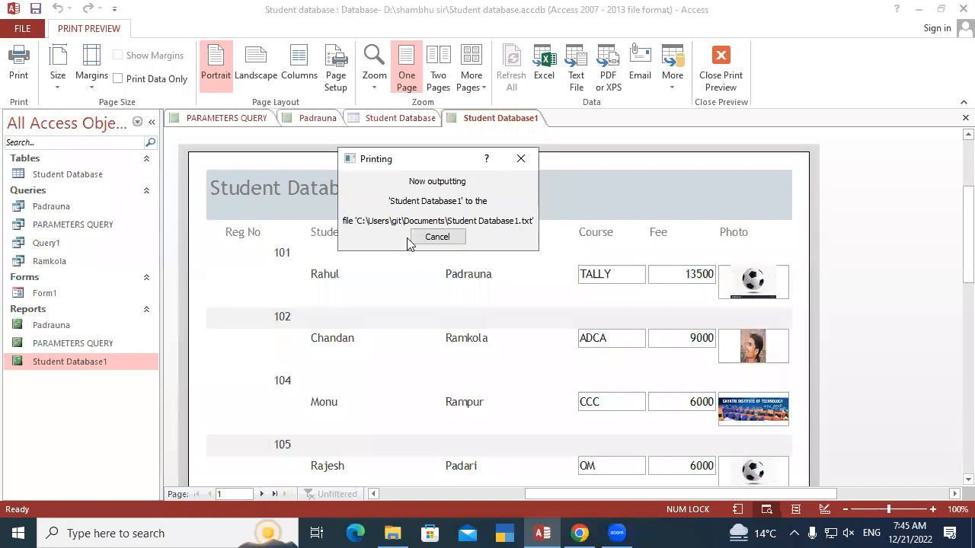
Save the text export steps, adding an extra 1 to the end of the name Export-Student Database1
left_click(251, 163)
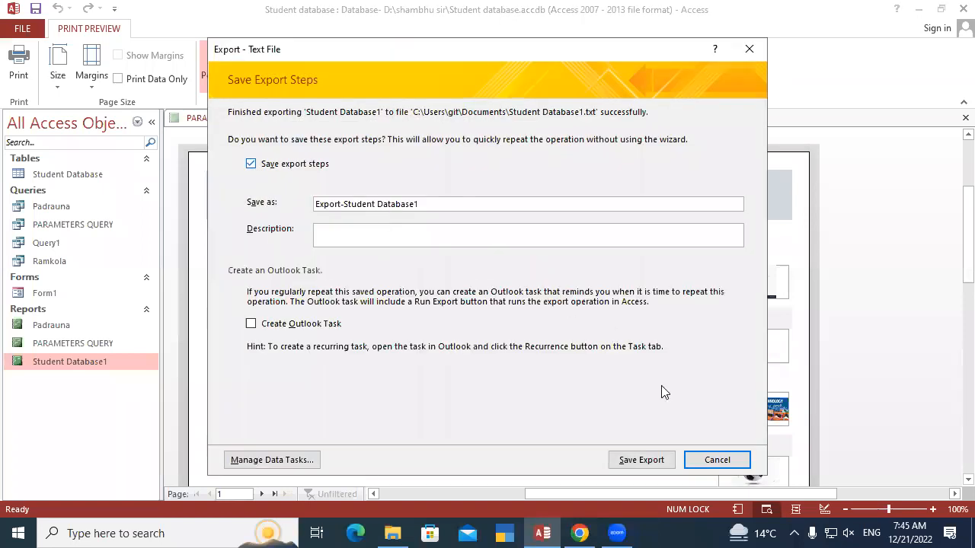
left_click(638, 460)
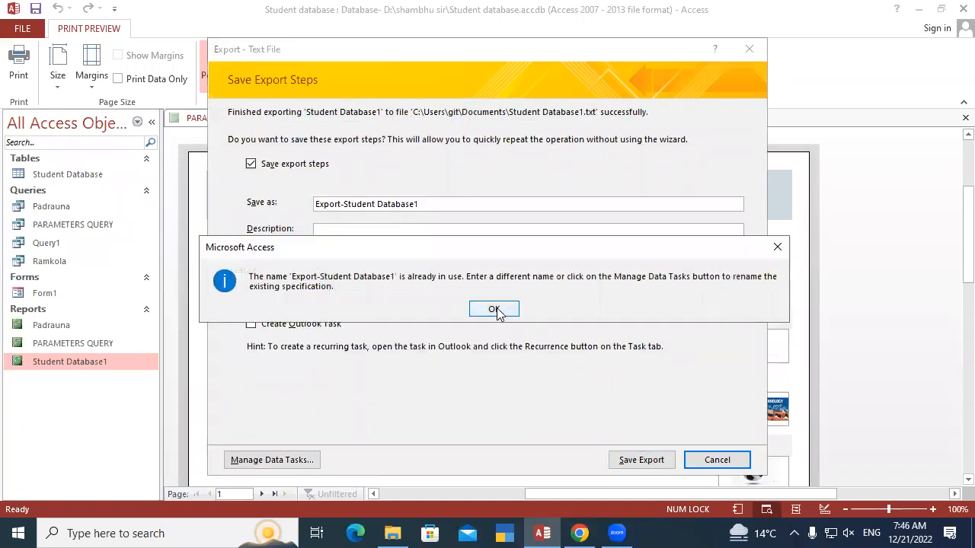
left_click(494, 309)
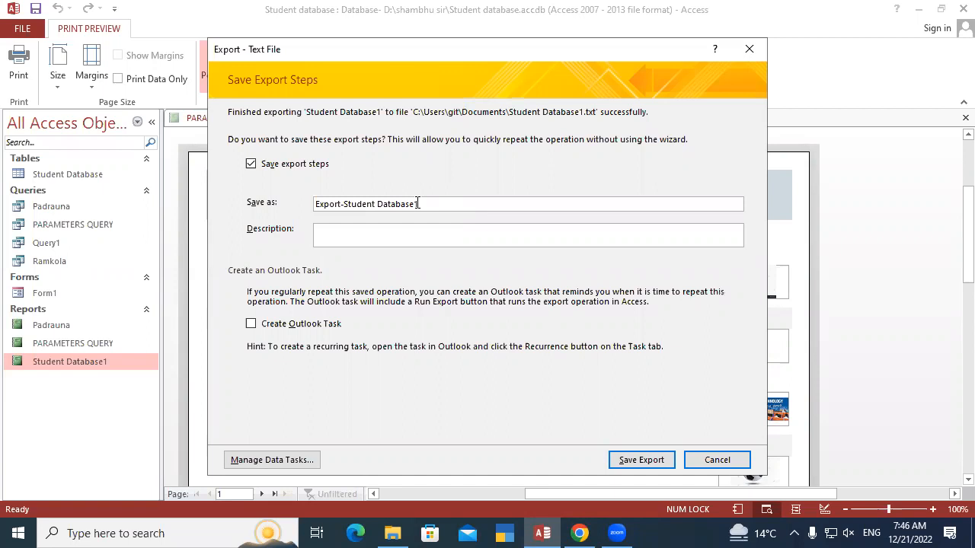
left_click(417, 204)
type("1")
left_click(626, 460)
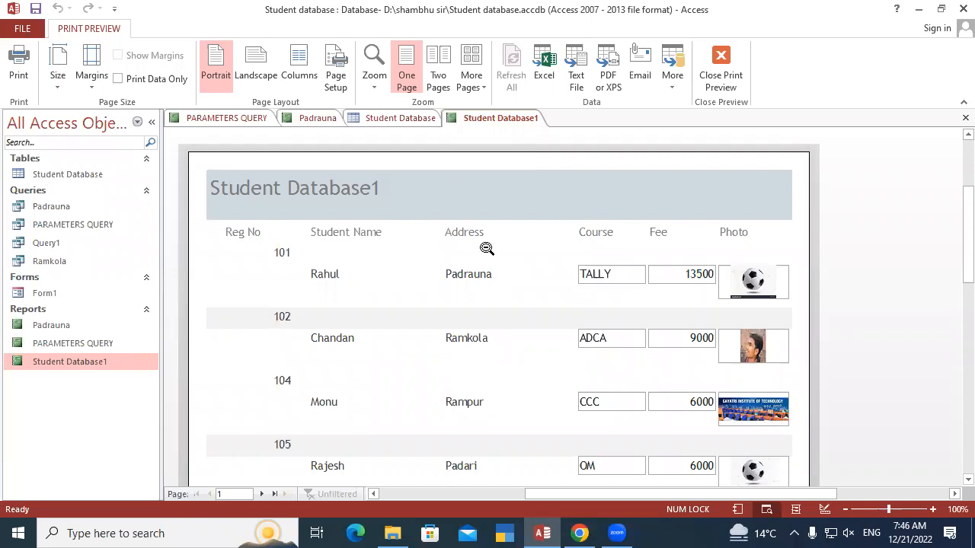
Open the exported Student Database1 text document from Documents and view its contents in a maximized Notepad window
left_click(392, 534)
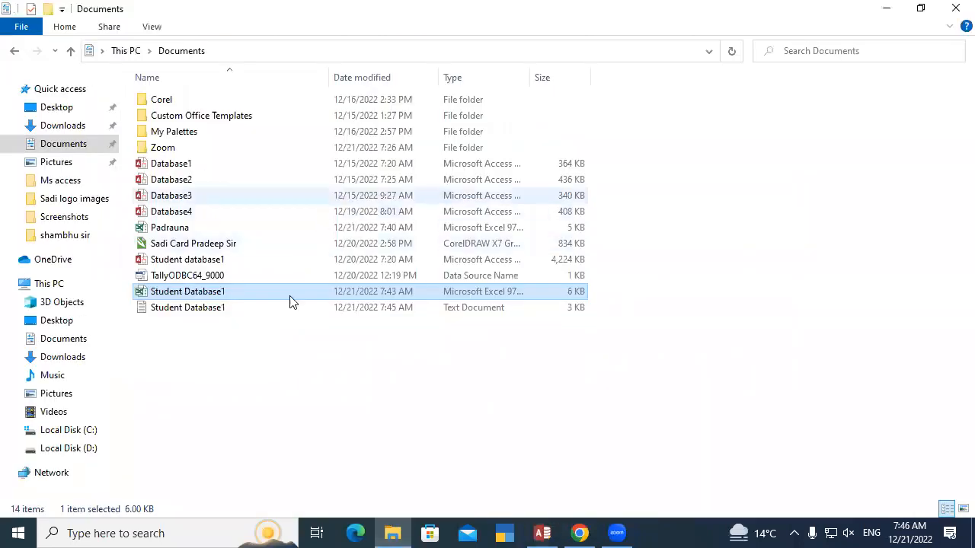
left_click(264, 356)
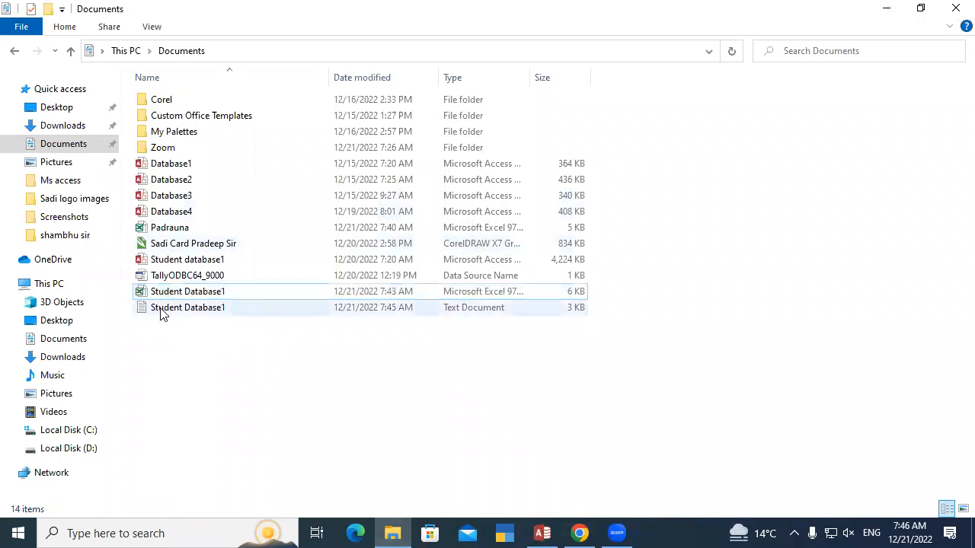
left_click(233, 307)
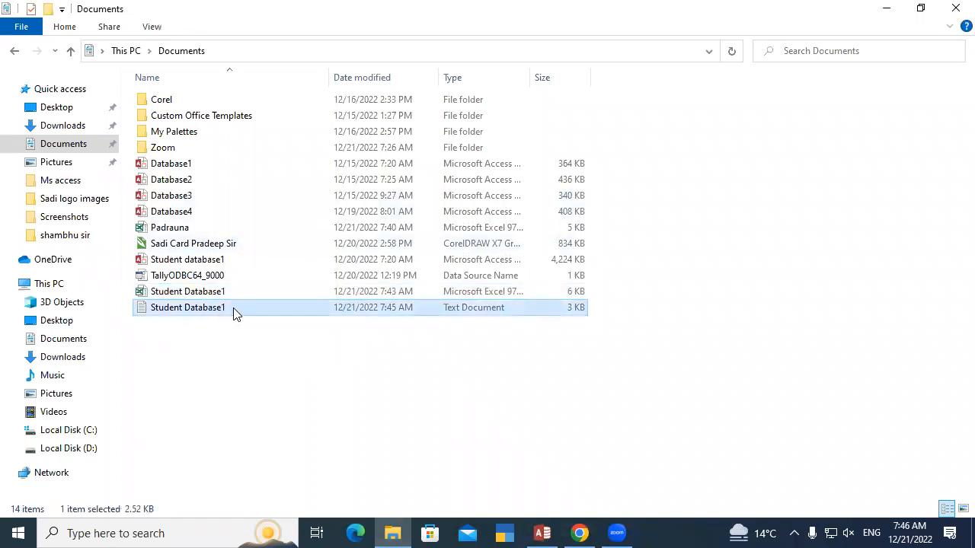
double_click(253, 308)
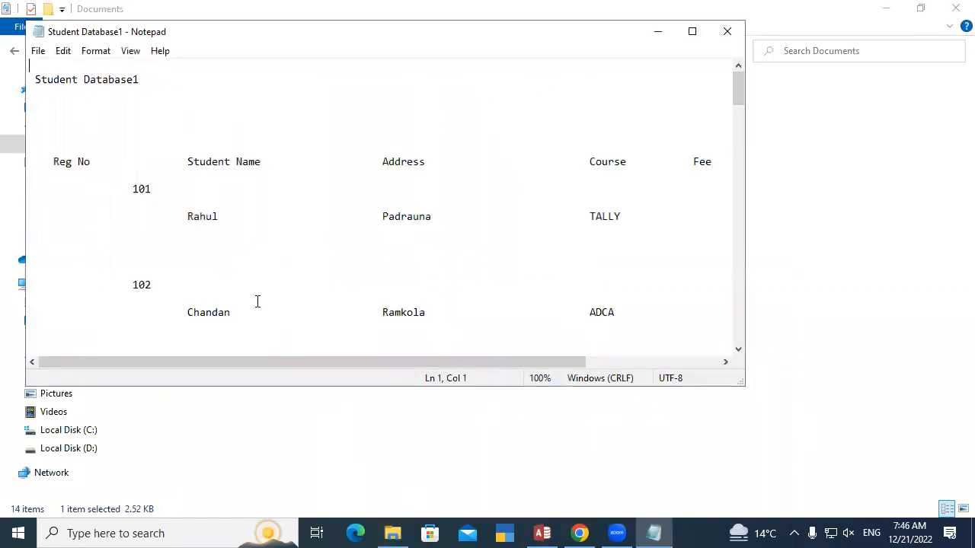
left_click(692, 31)
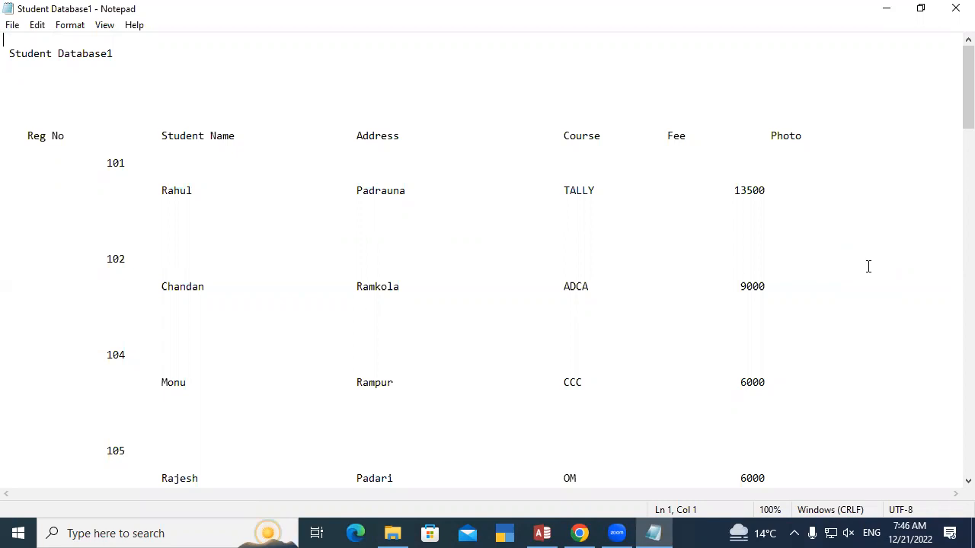
Close Notepad and File Explorer, return to Access, and close the print preview of the Student Database1 report
left_click(956, 7)
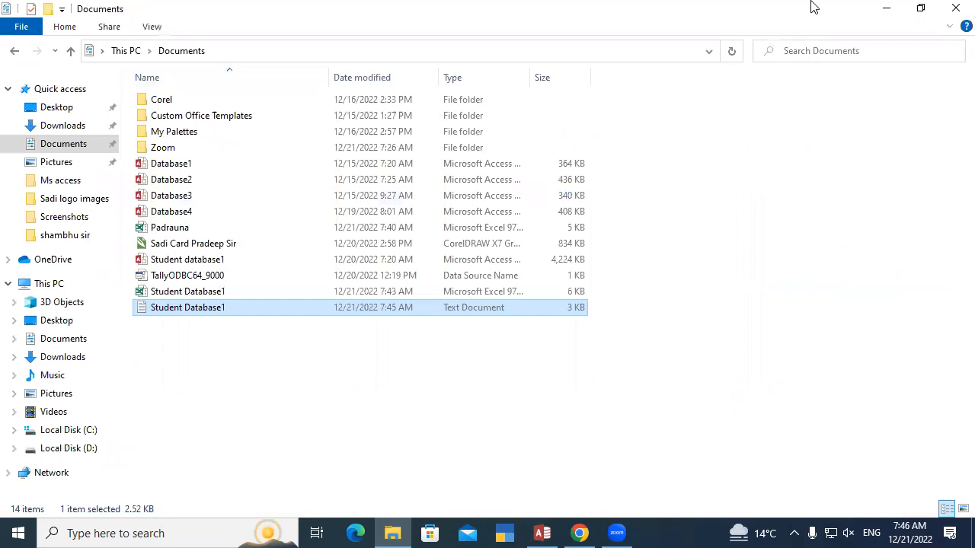
left_click(953, 8)
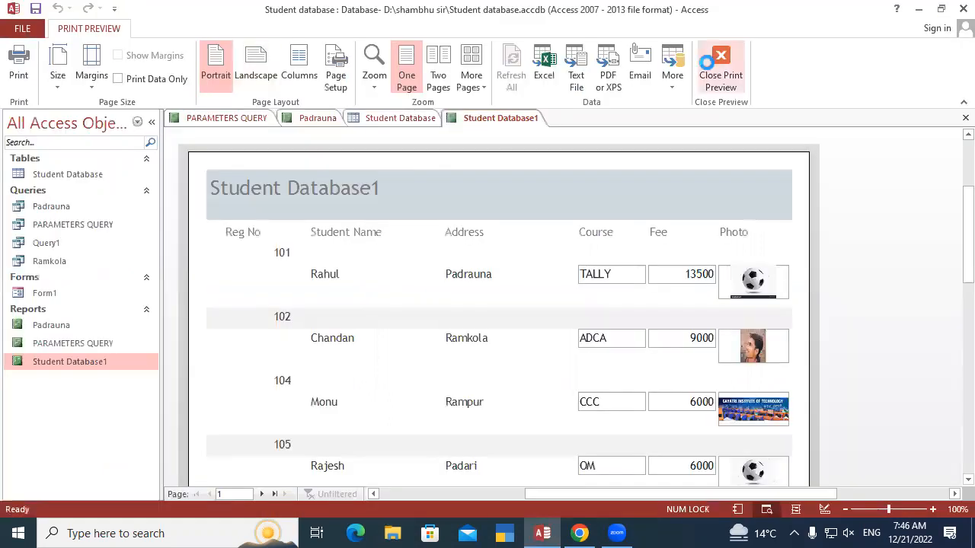
left_click(720, 59)
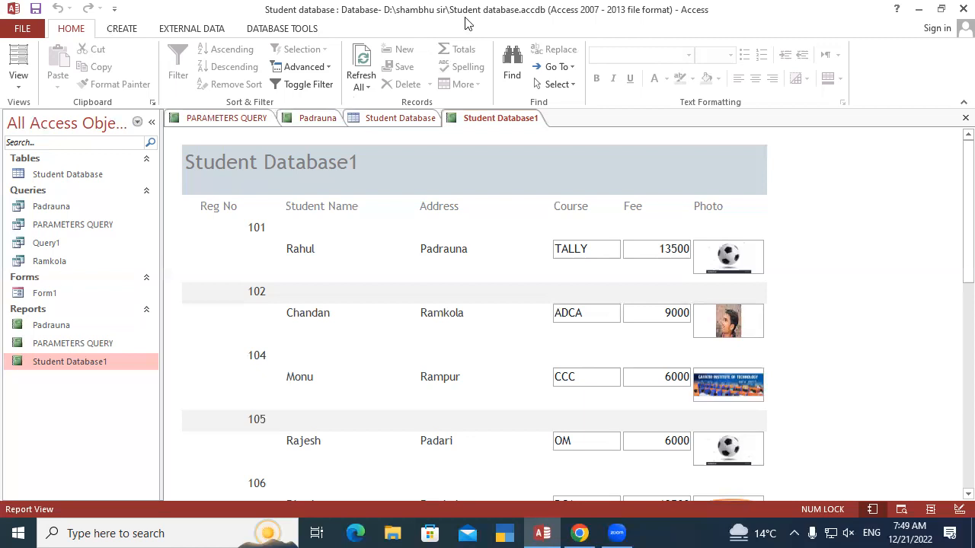
Close the Student Database1 report, the Student Database table, and the Padrauna and PARAMETERS QUERY reports
right_click(488, 118)
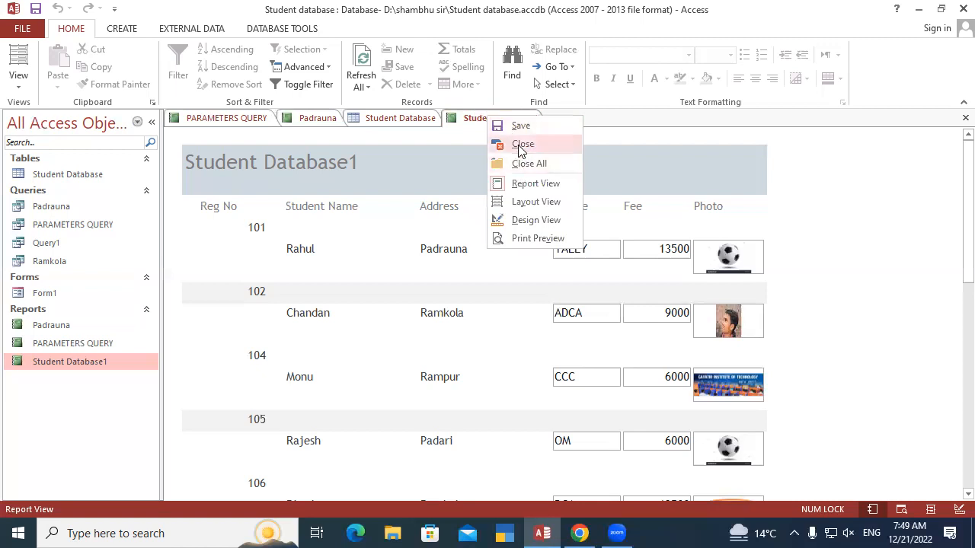
left_click(518, 144)
right_click(415, 120)
left_click(440, 150)
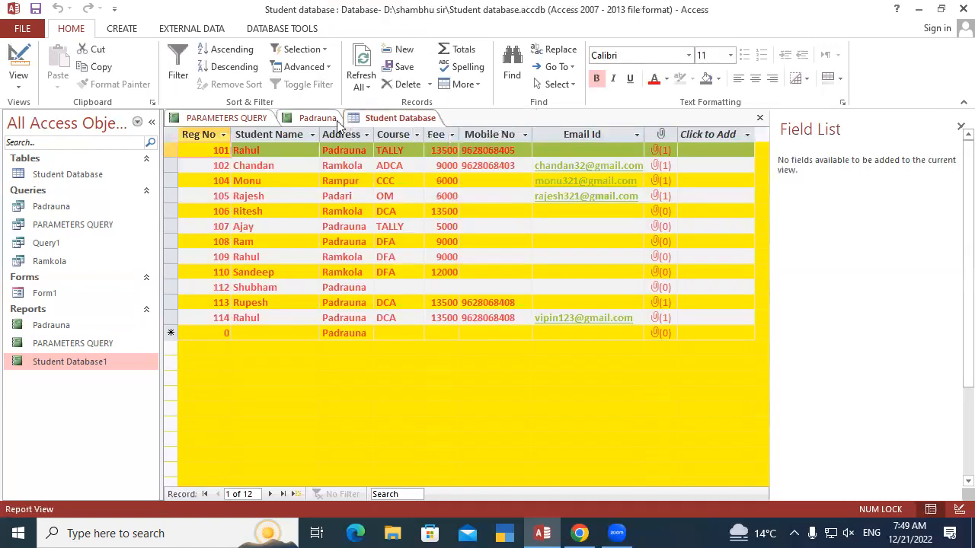
right_click(323, 119)
left_click(356, 145)
right_click(253, 120)
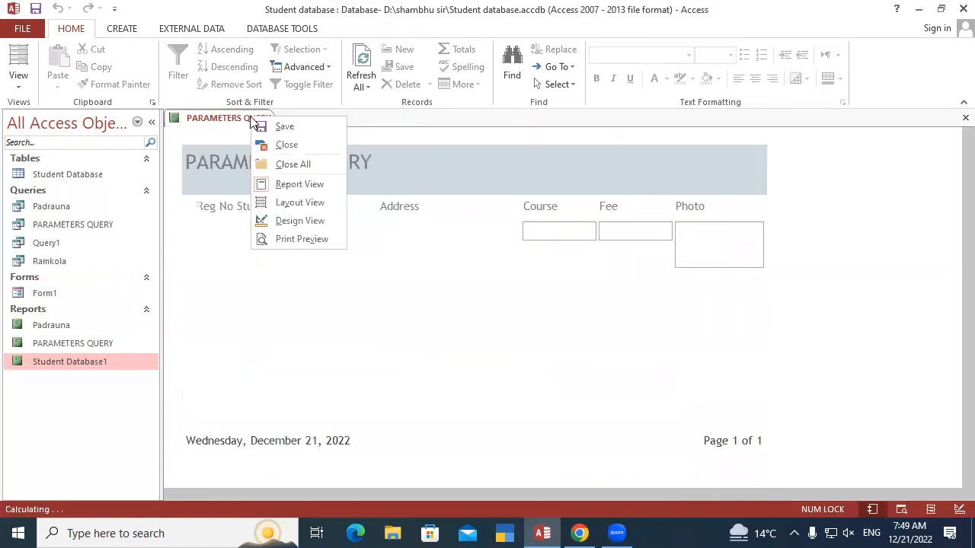
left_click(302, 148)
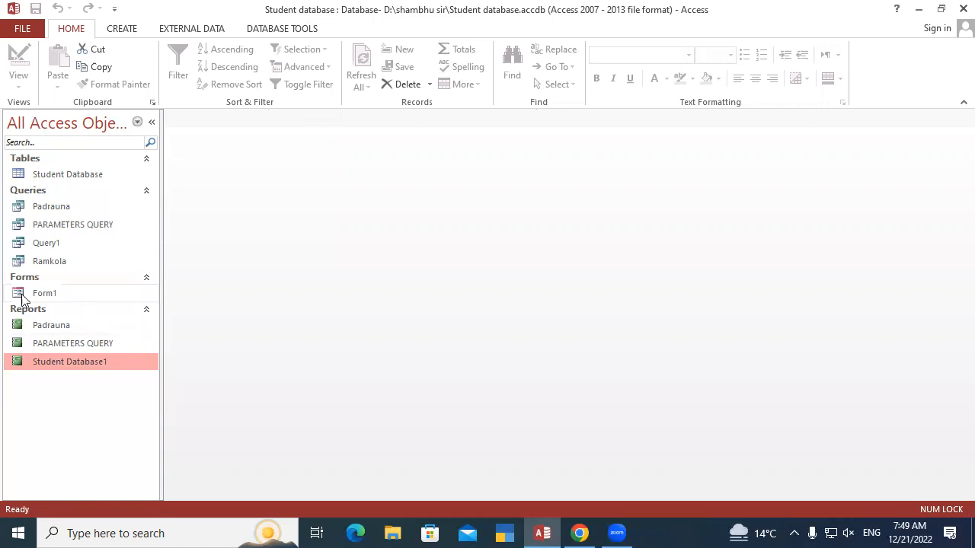
Open Form1 and switch it to Design View
double_click(80, 292)
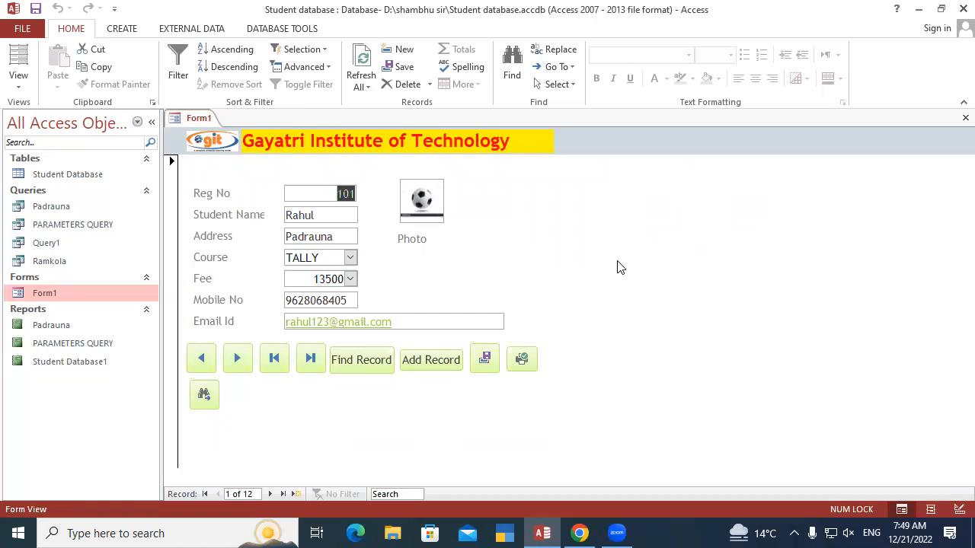
right_click(197, 122)
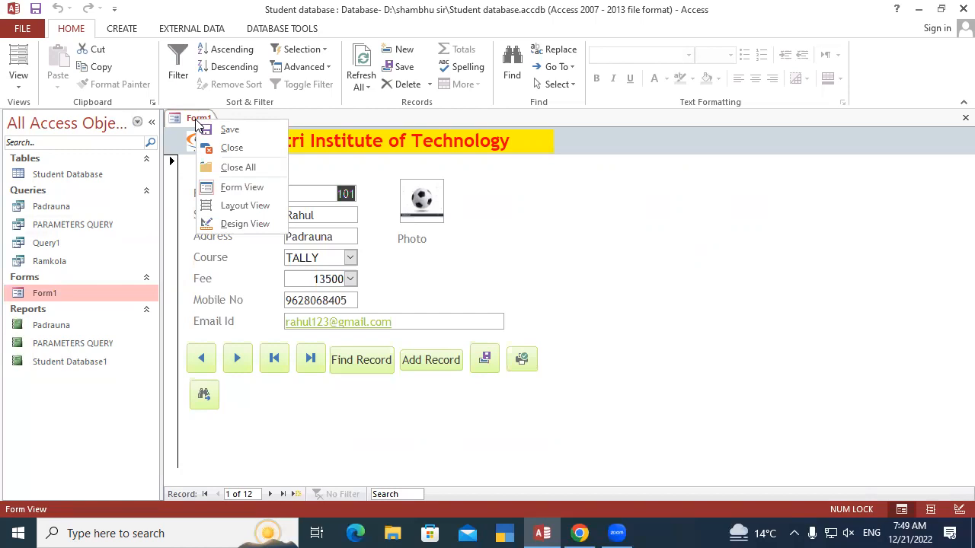
left_click(246, 223)
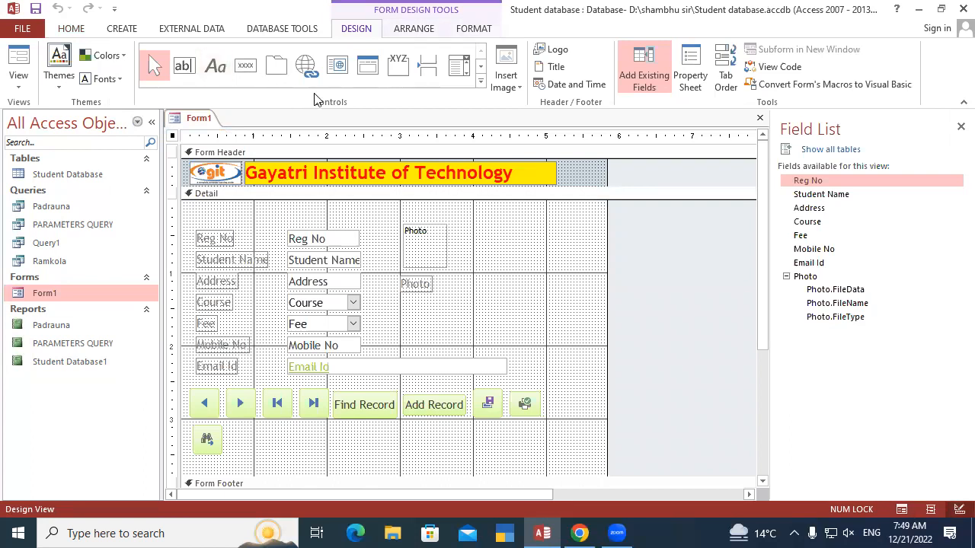
Draw a command button beside the binoculars button in the bottom row and assign it the Preview Report action for the Padrauna report
left_click(246, 70)
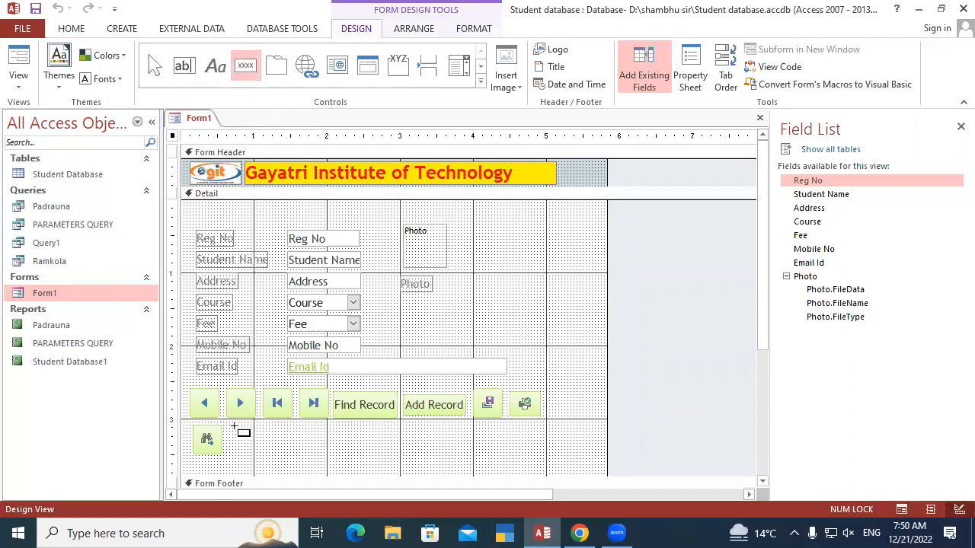
left_click_drag(229, 425, 272, 450)
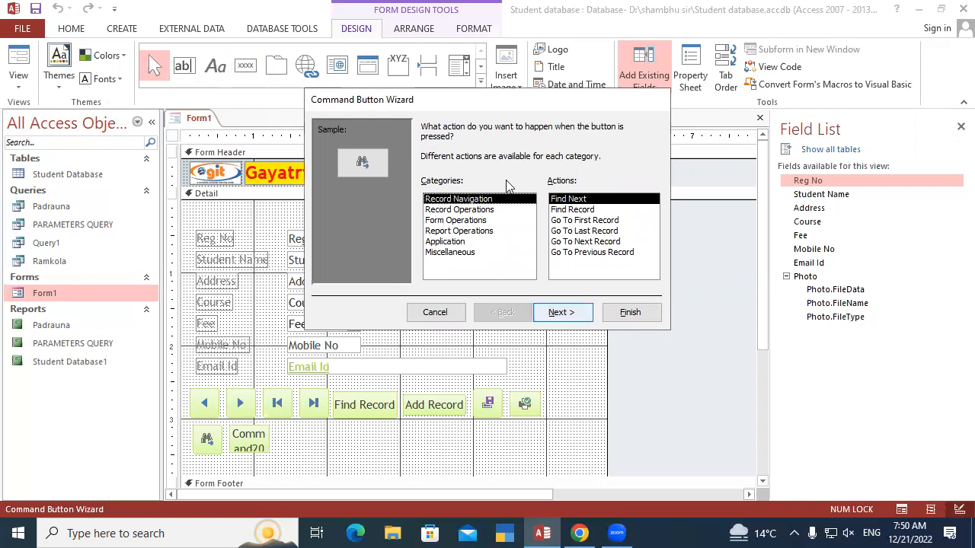
left_click(459, 232)
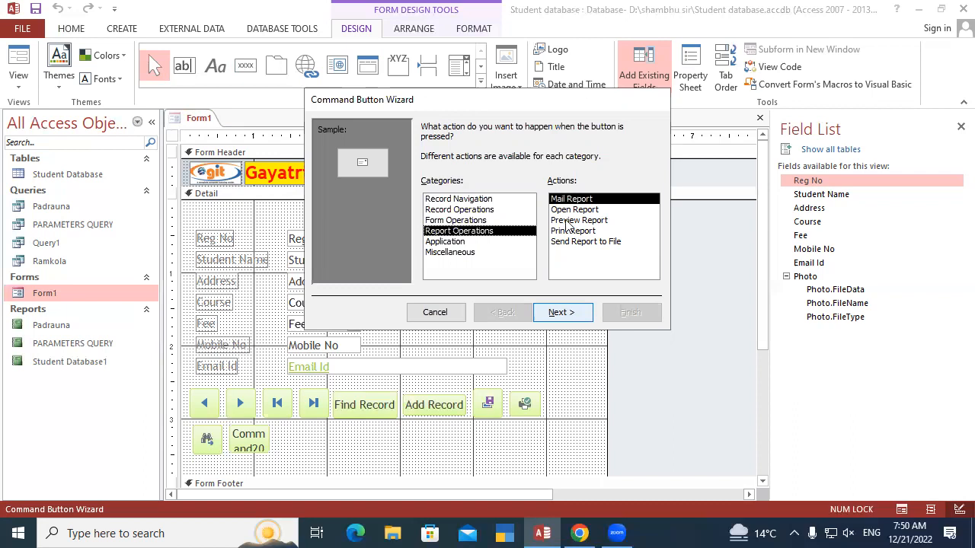
left_click(565, 221)
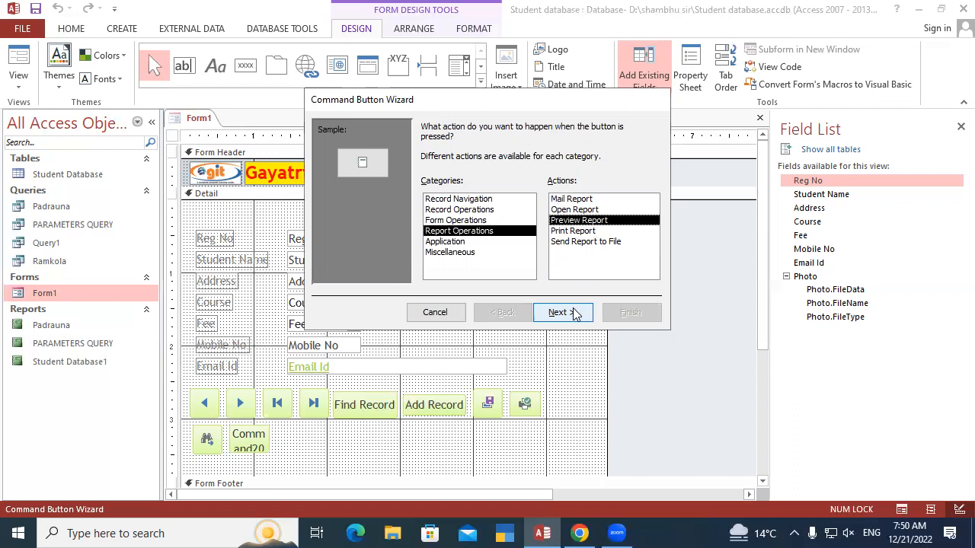
left_click(567, 312)
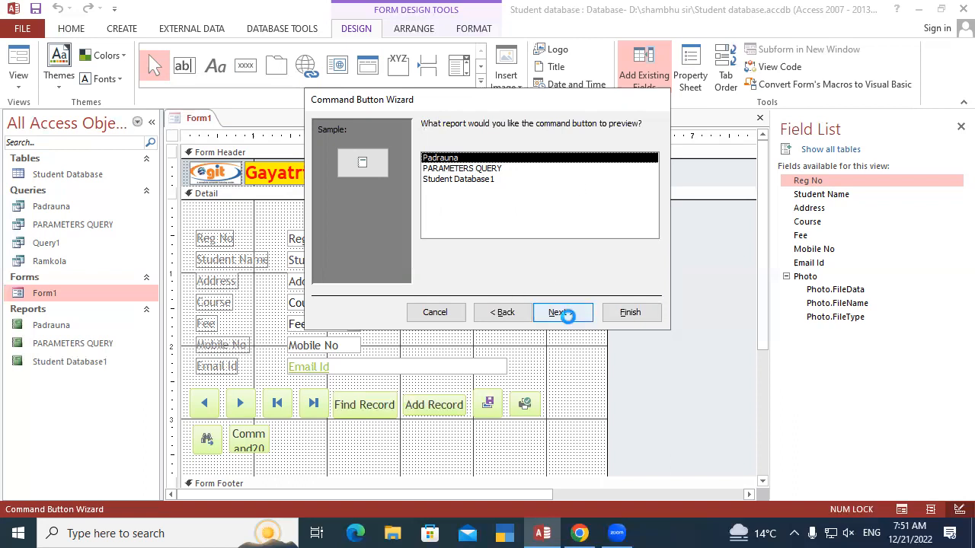
left_click(569, 319)
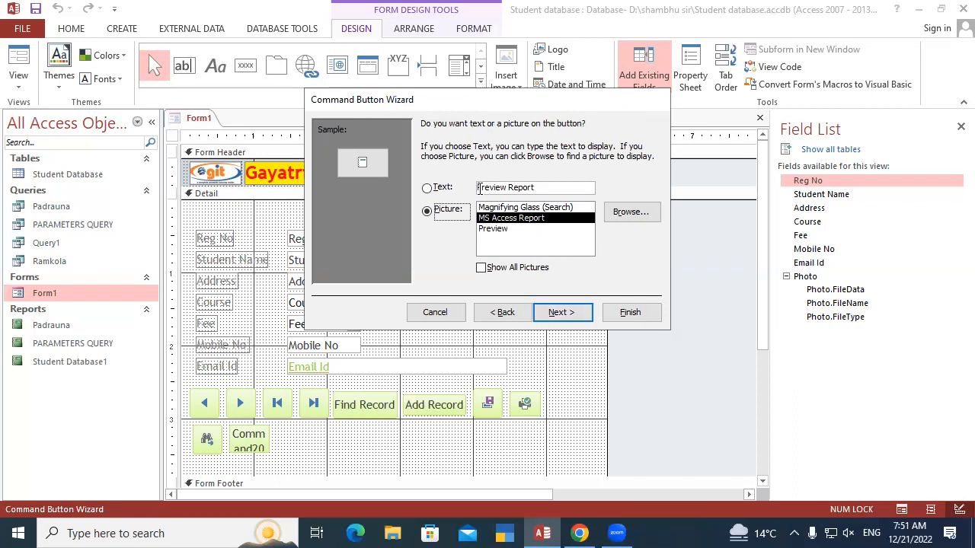
Label the new command button with the text "Query Preview Report" and finish the wizard, keeping the name Command20
left_click(540, 187)
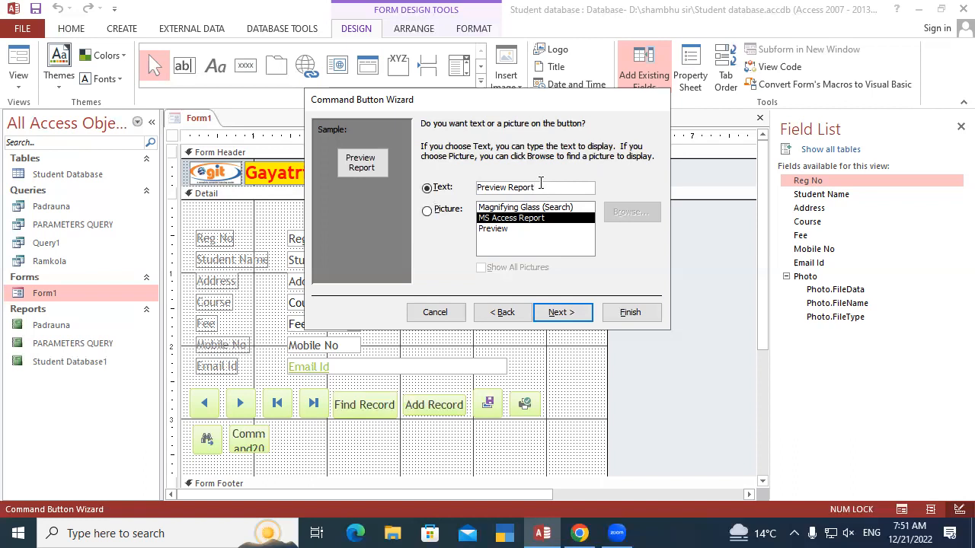
left_click_drag(536, 186, 477, 187)
left_click(479, 189)
type("P")
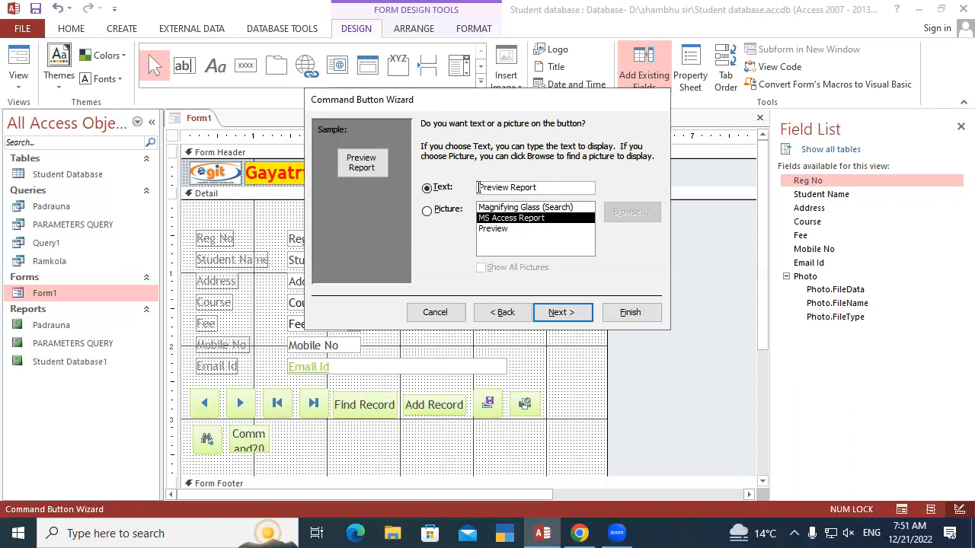
type("Query")
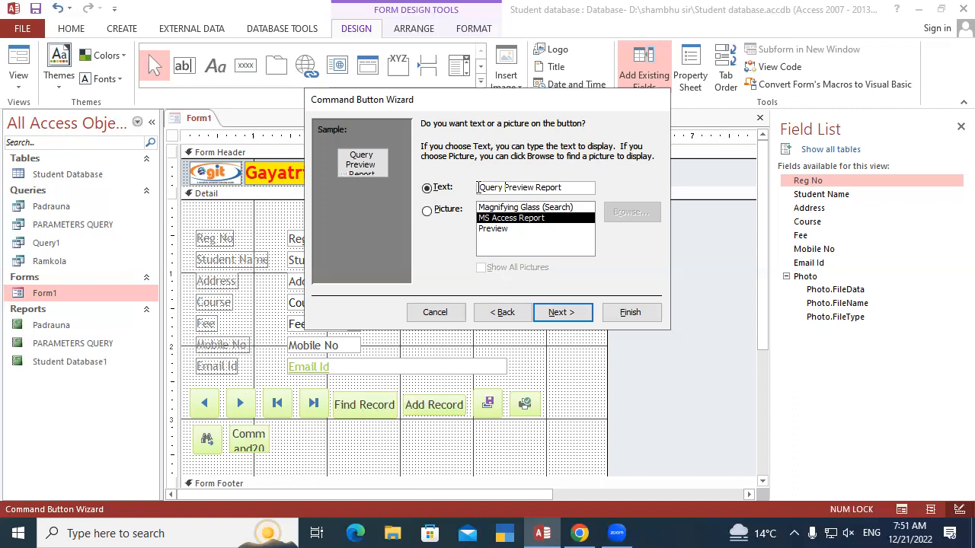
left_click(575, 186)
left_click(427, 211)
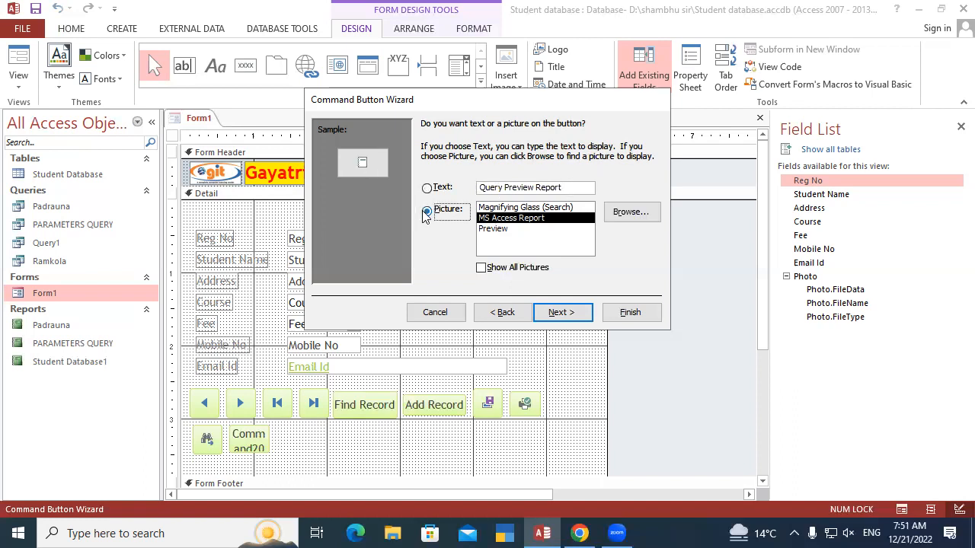
left_click(428, 189)
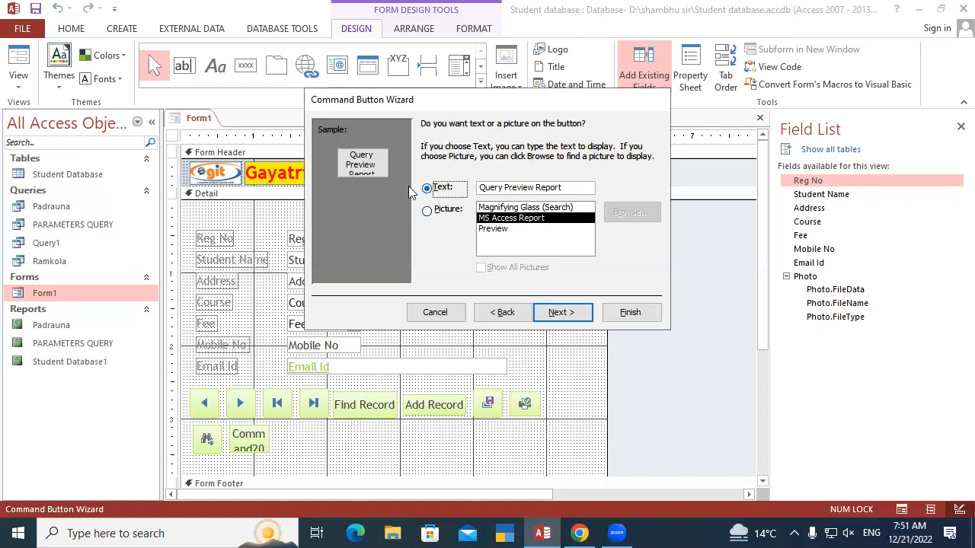
left_click(576, 189)
left_click(563, 313)
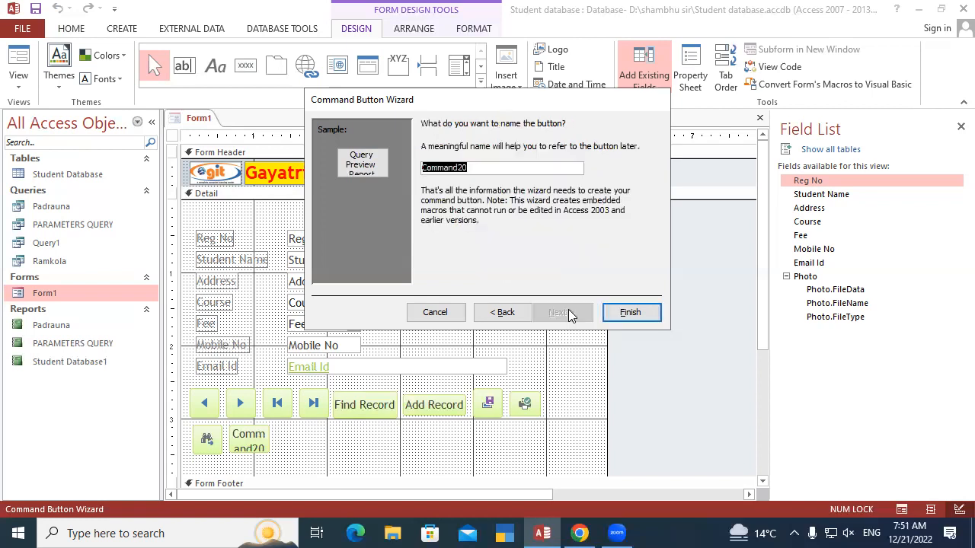
left_click(630, 313)
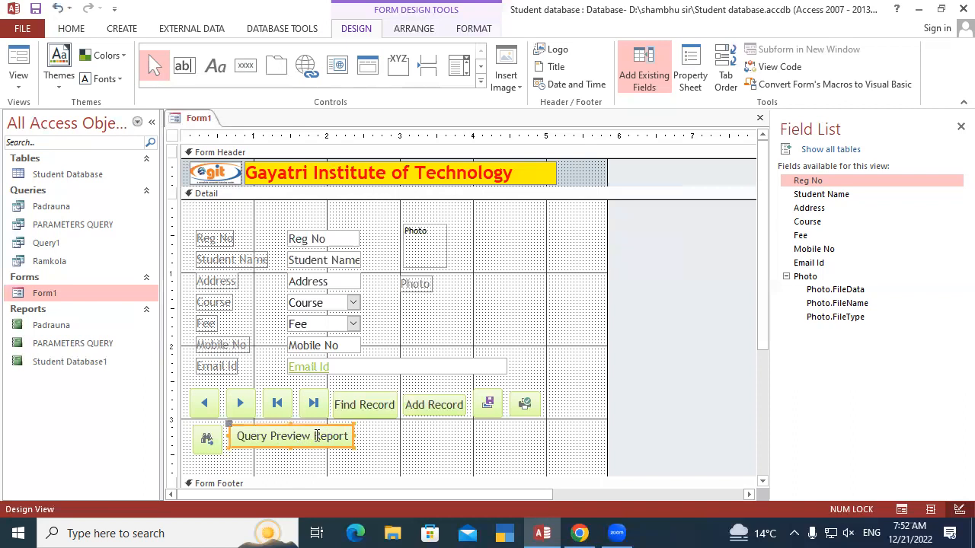
Save the design changes to Form1
right_click(202, 118)
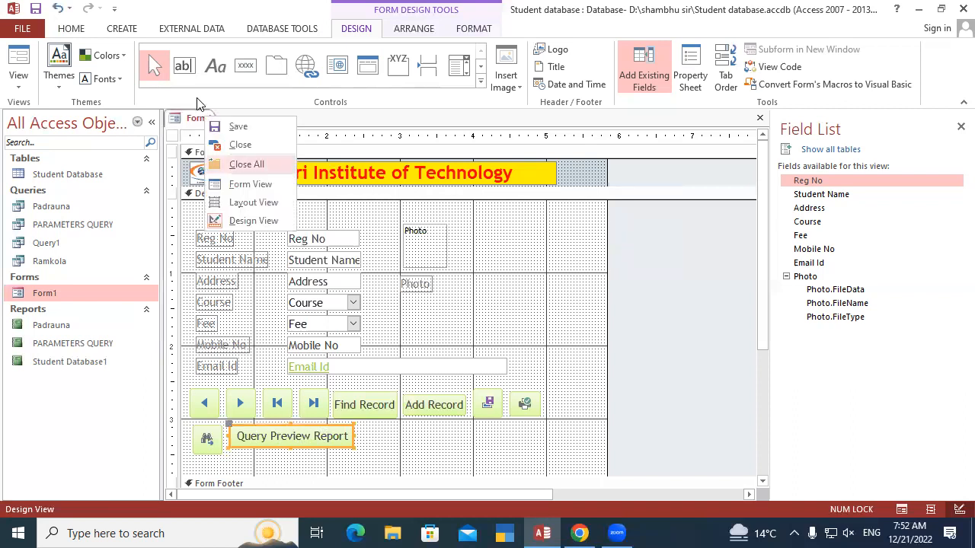
left_click(236, 126)
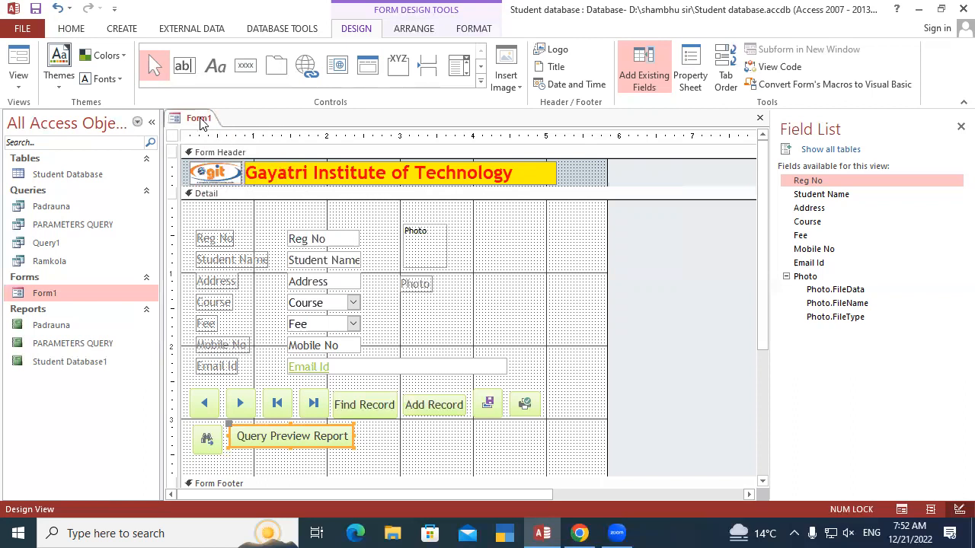
right_click(201, 120)
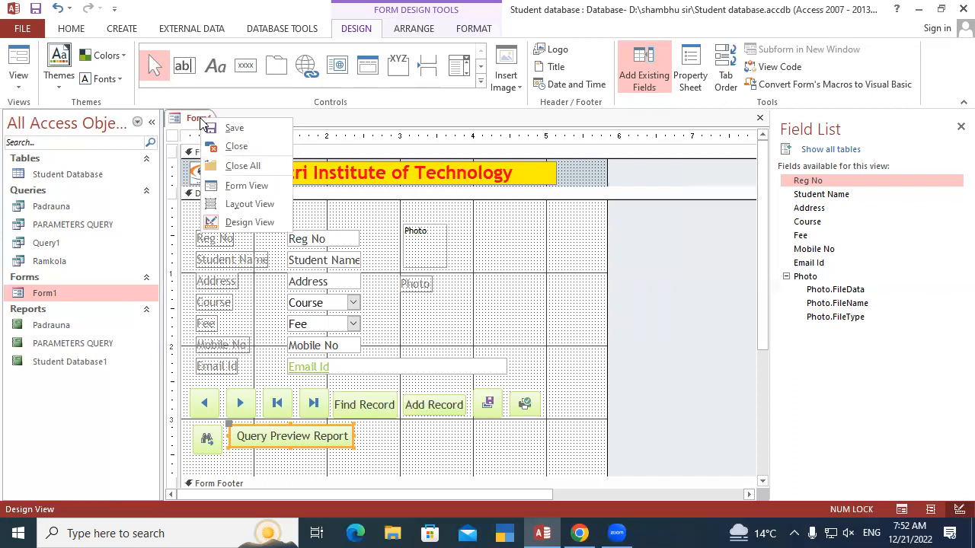
left_click(226, 126)
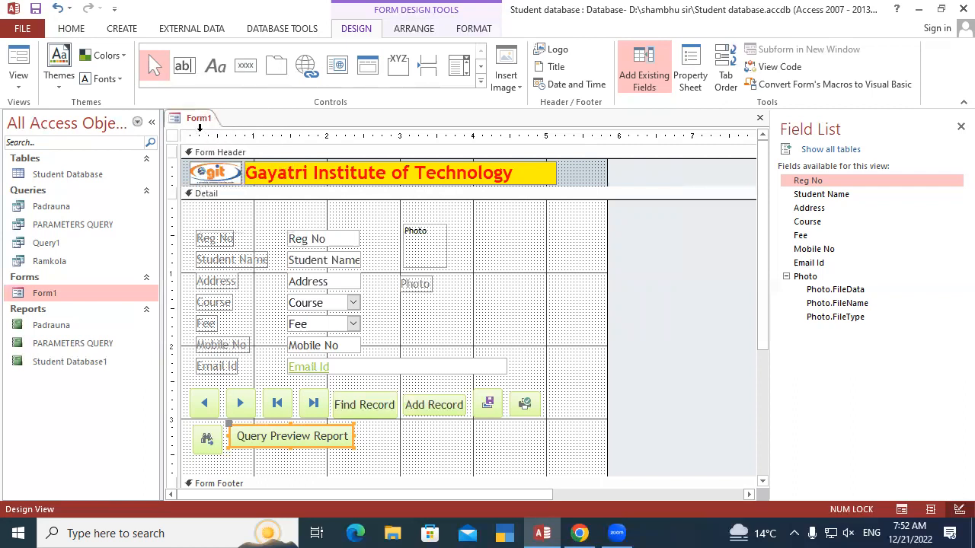
Deselect the form's controls and switch Form1 to Form View
right_click(199, 128)
left_click(200, 120)
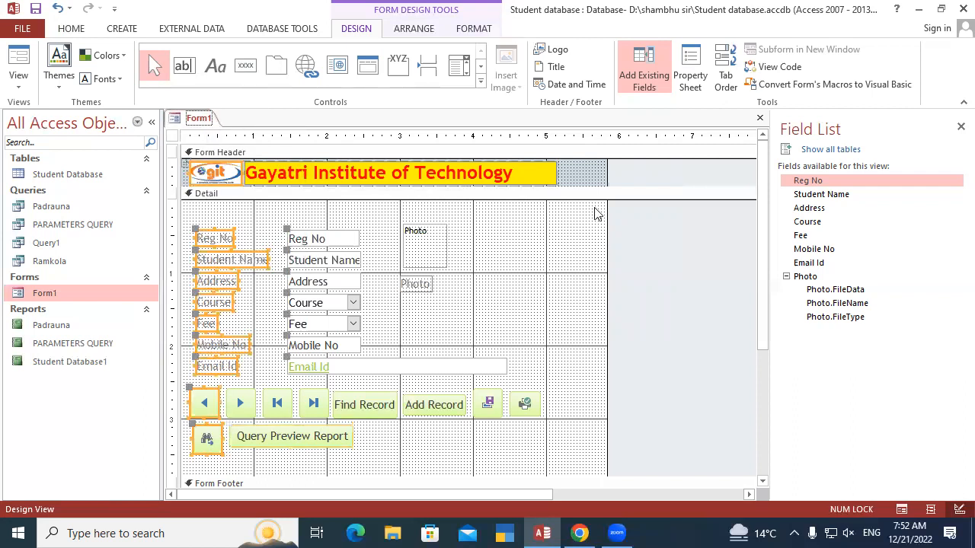
left_click(635, 238)
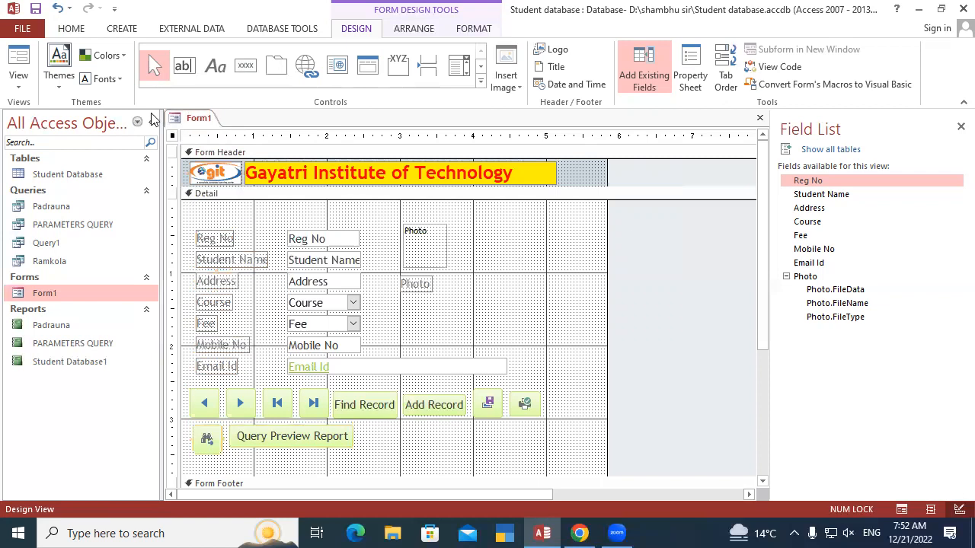
right_click(191, 119)
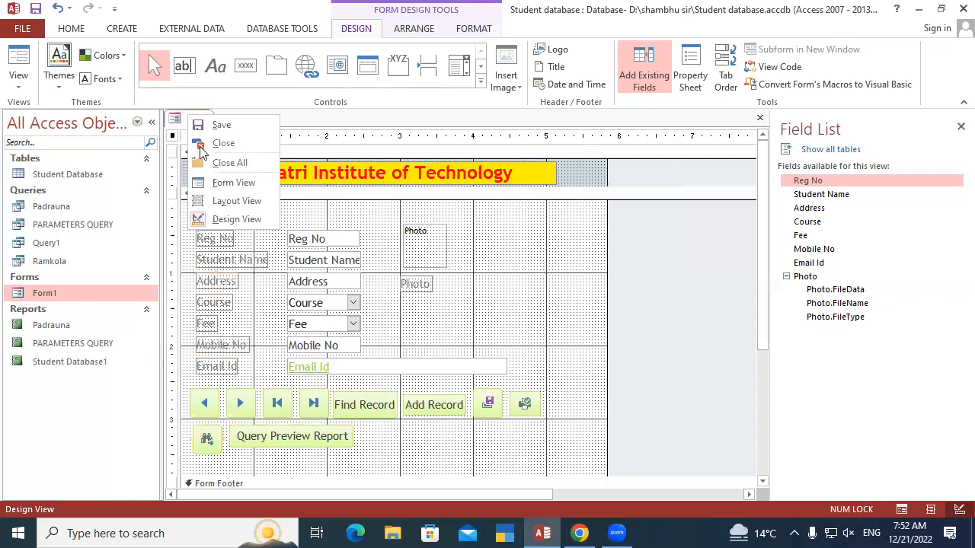
left_click(240, 183)
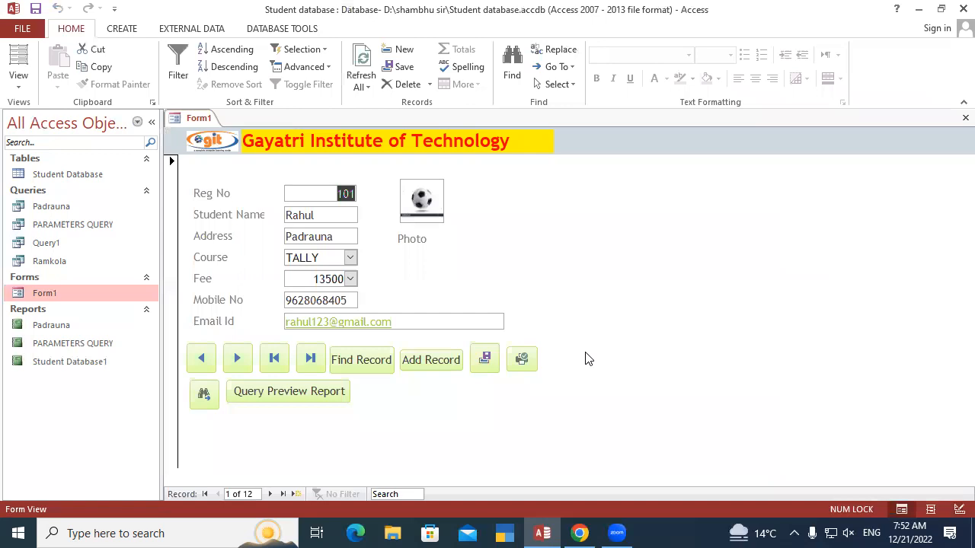
Open the Padrauna and Student Database1 reports to review their records
left_click(43, 329)
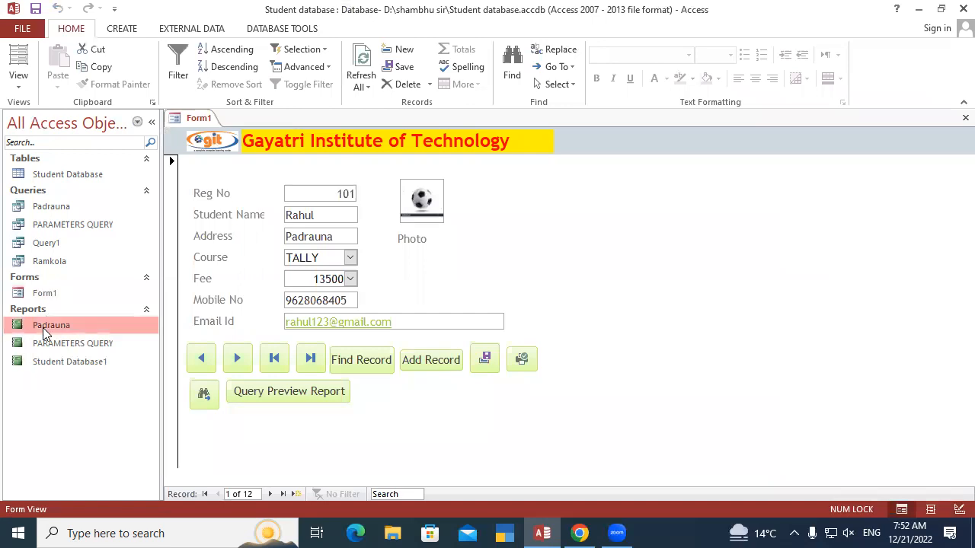
double_click(43, 328)
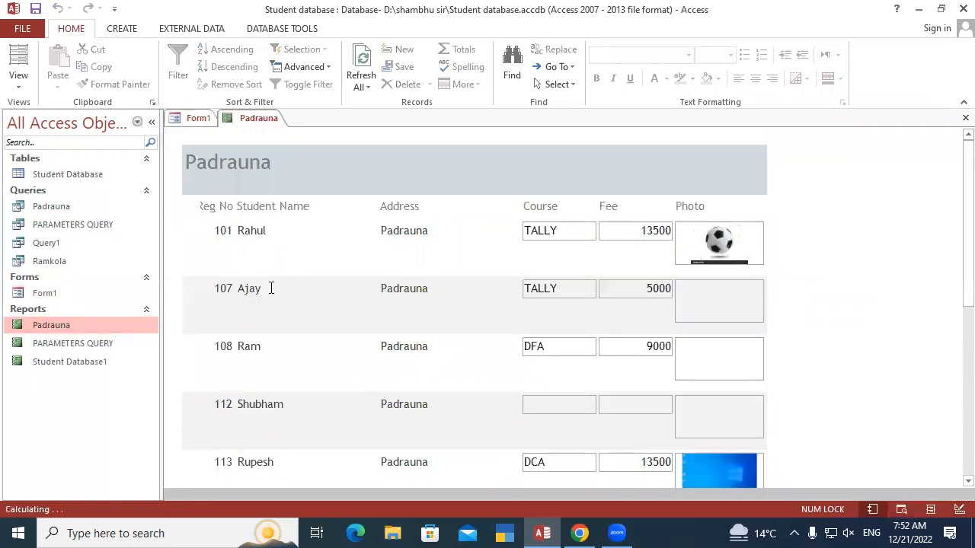
double_click(67, 361)
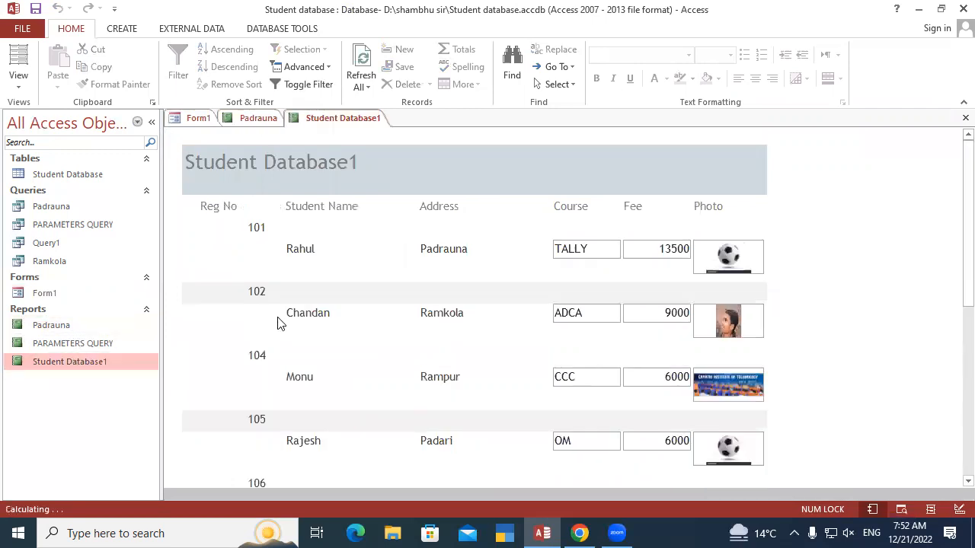
Return to Form1, test the Query Preview Report button, and close the resulting print preview
double_click(66, 291)
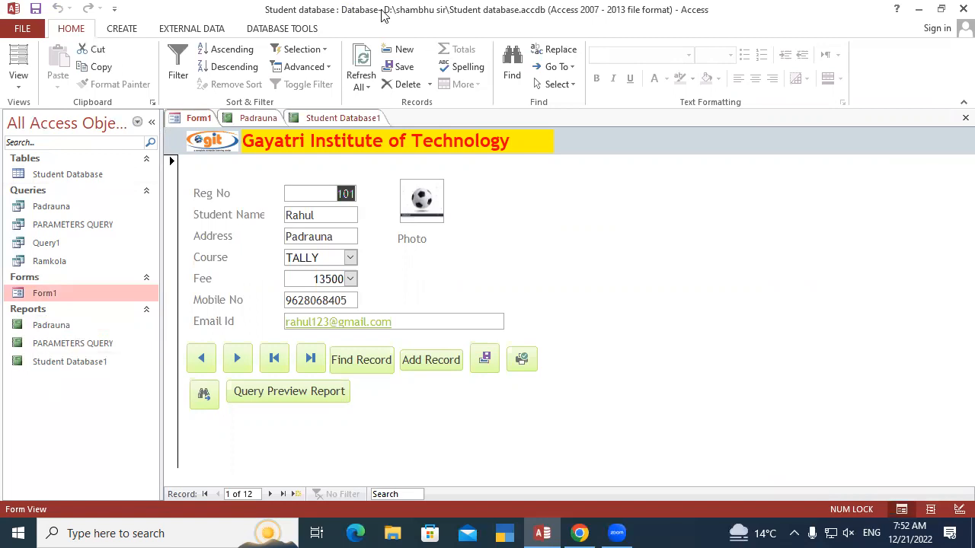
left_click(293, 392)
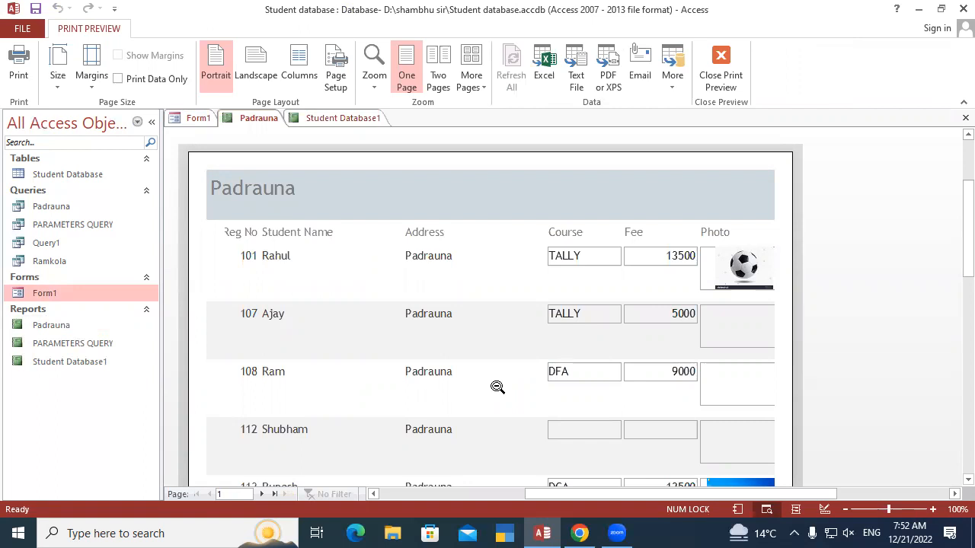
left_click(720, 69)
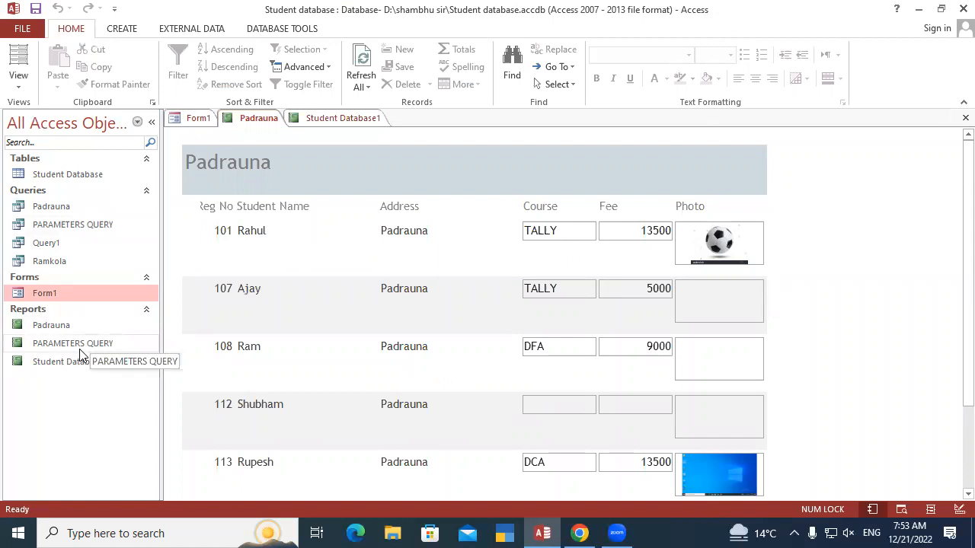
Bring Form1 back to the front and open it in Design View
left_click(195, 122)
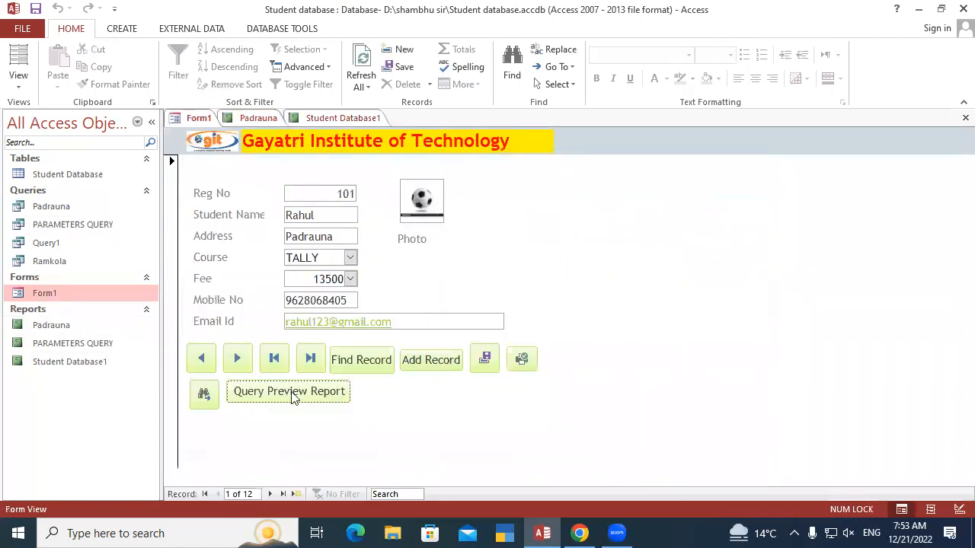
right_click(193, 120)
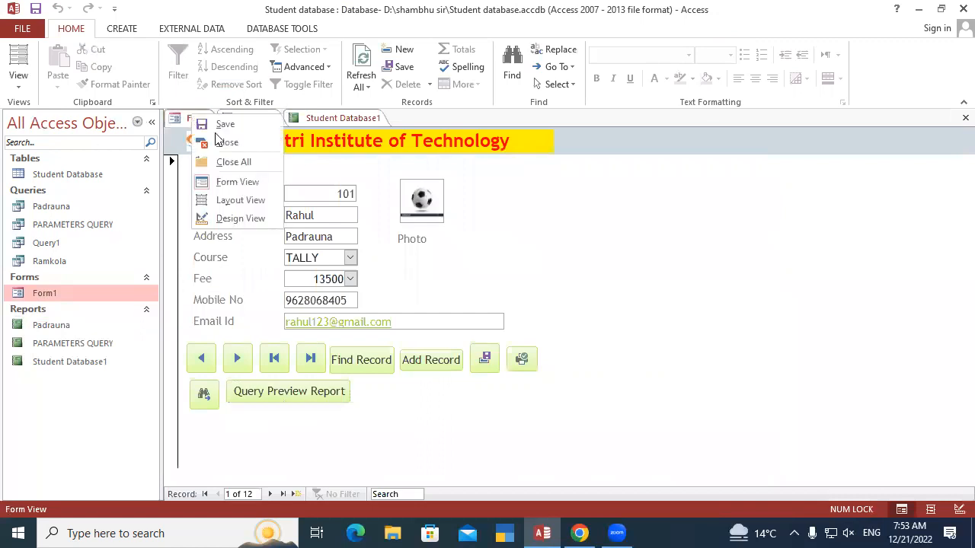
left_click(241, 219)
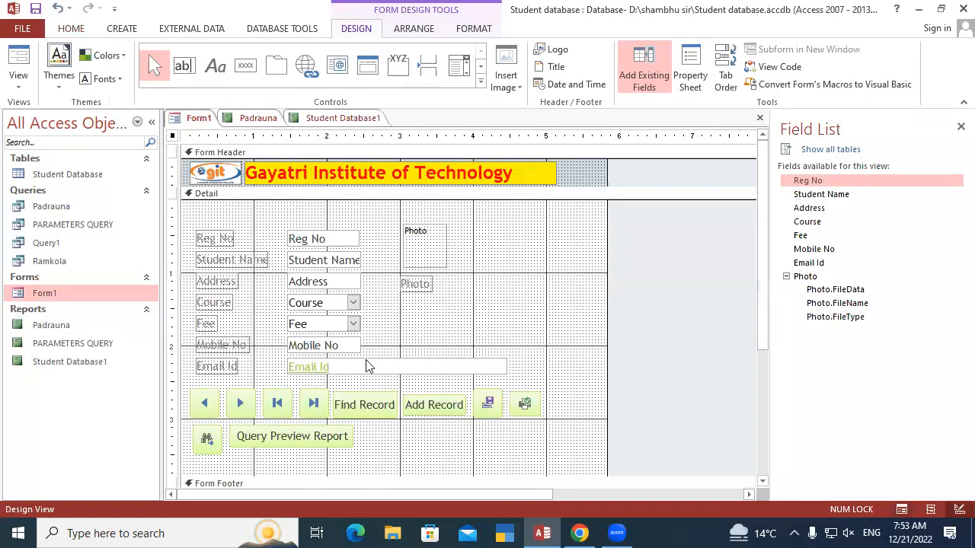
Add a command button beside Query Preview Report that previews the PARAMETERS QUERY report, with the MS Access Report picture and the default name
left_click(245, 67)
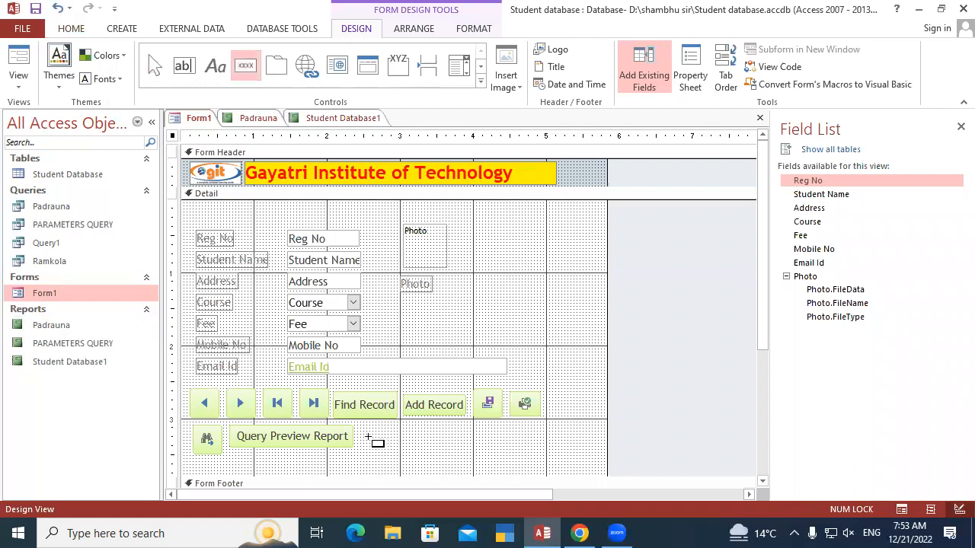
left_click_drag(371, 439, 399, 449)
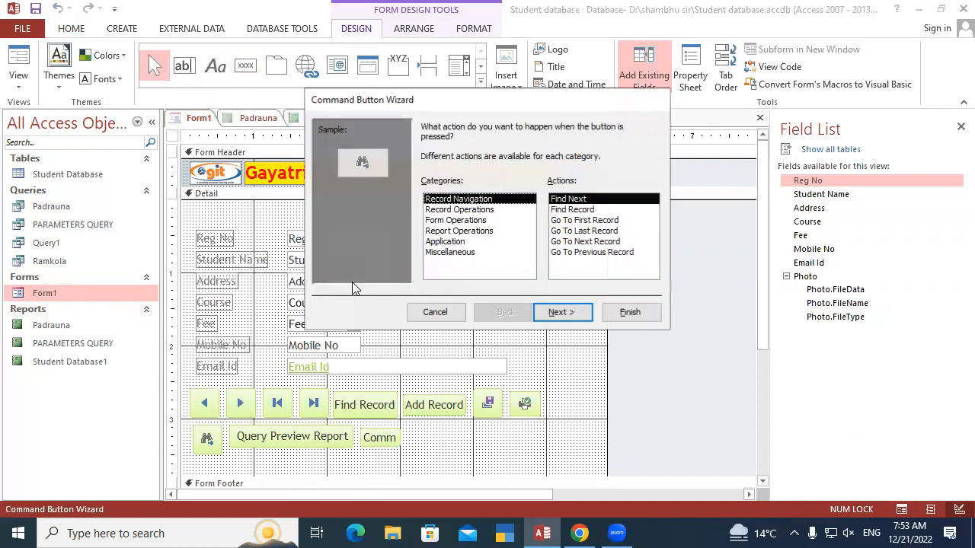
left_click(456, 232)
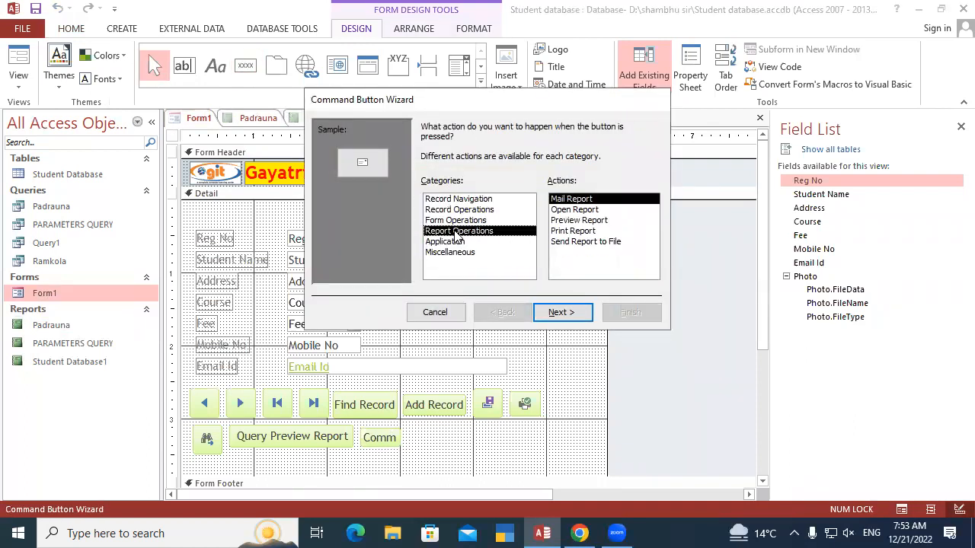
left_click(588, 220)
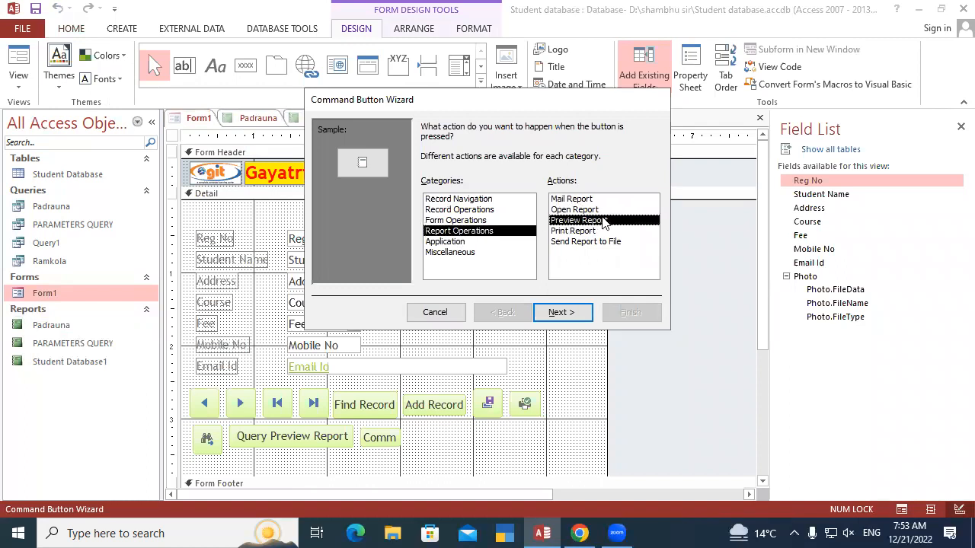
left_click(566, 313)
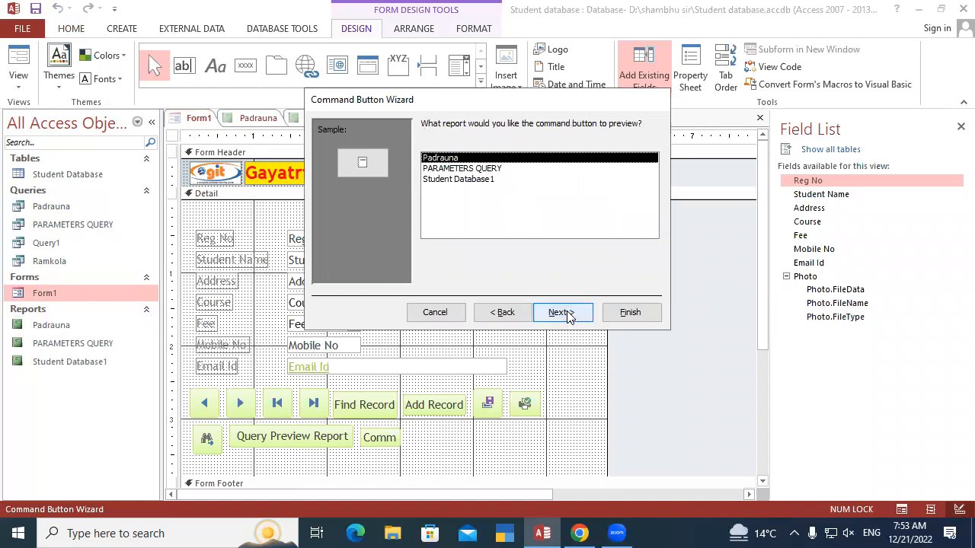
left_click(470, 170)
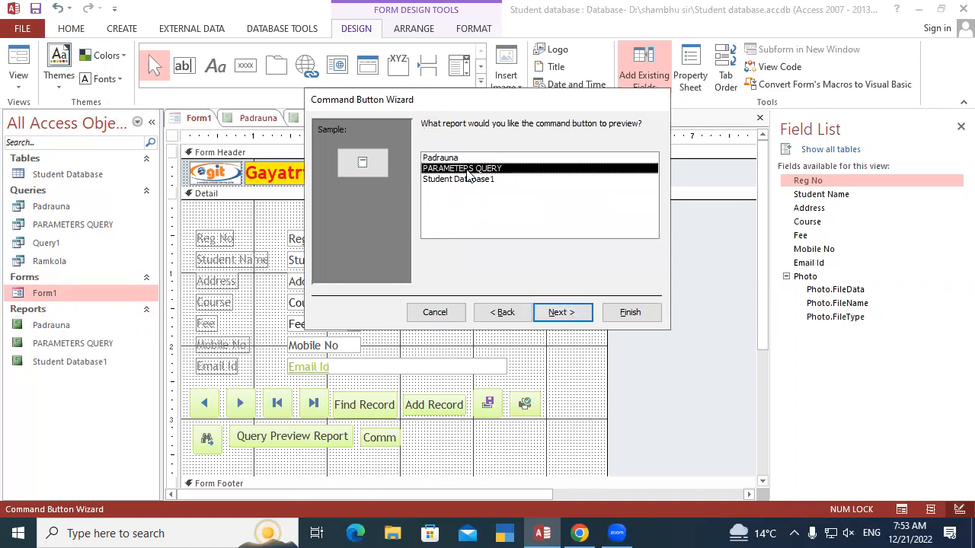
left_click(568, 312)
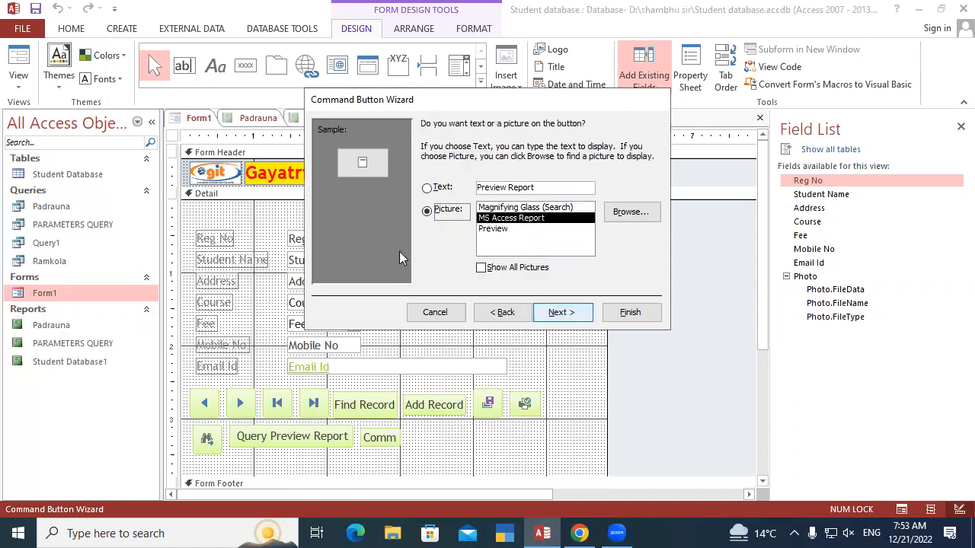
left_click(570, 315)
left_click(630, 313)
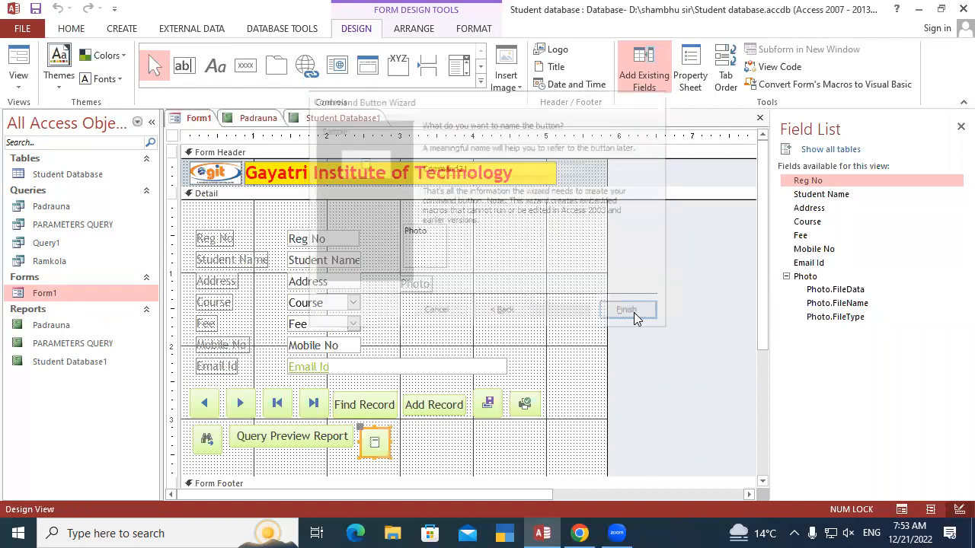
Save Form1 with its new picture button and display it in Form View
right_click(196, 120)
left_click(223, 134)
right_click(201, 119)
left_click(253, 191)
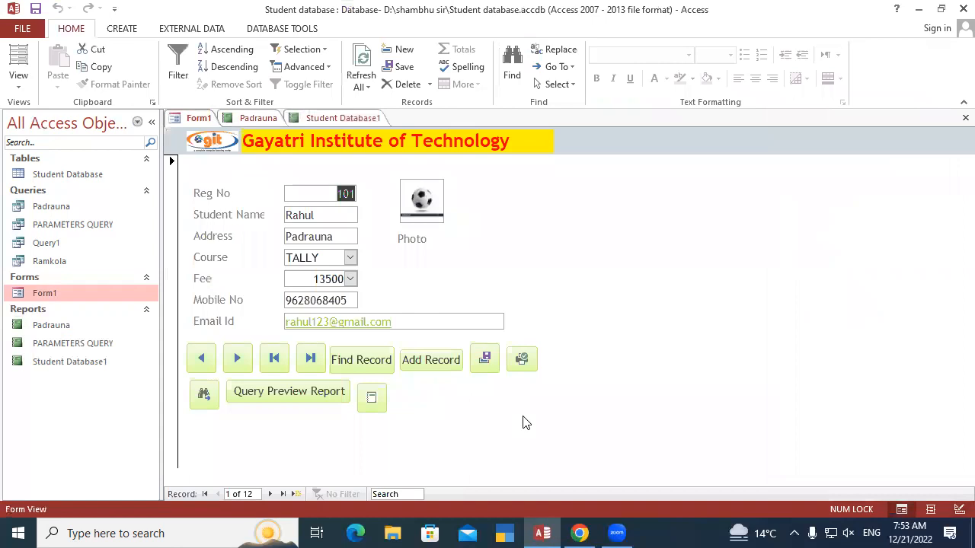
Run the Query Preview Report button again, and close the Student Database1 and Padrauna reports
left_click(311, 396)
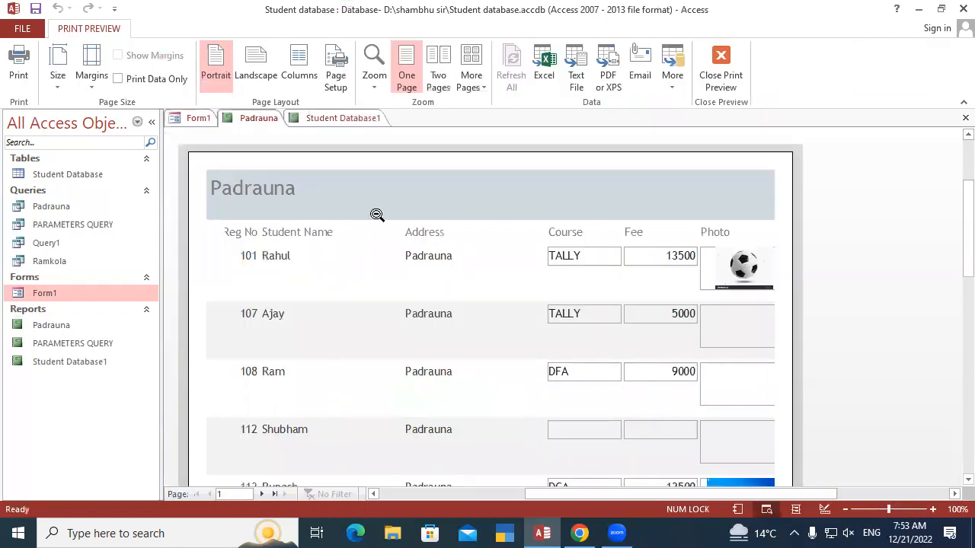
right_click(339, 120)
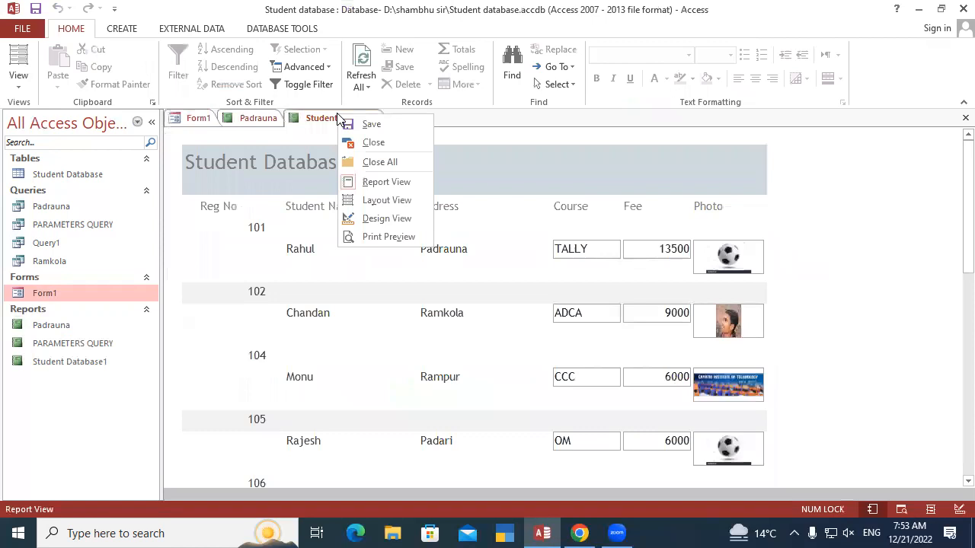
left_click(373, 143)
right_click(262, 126)
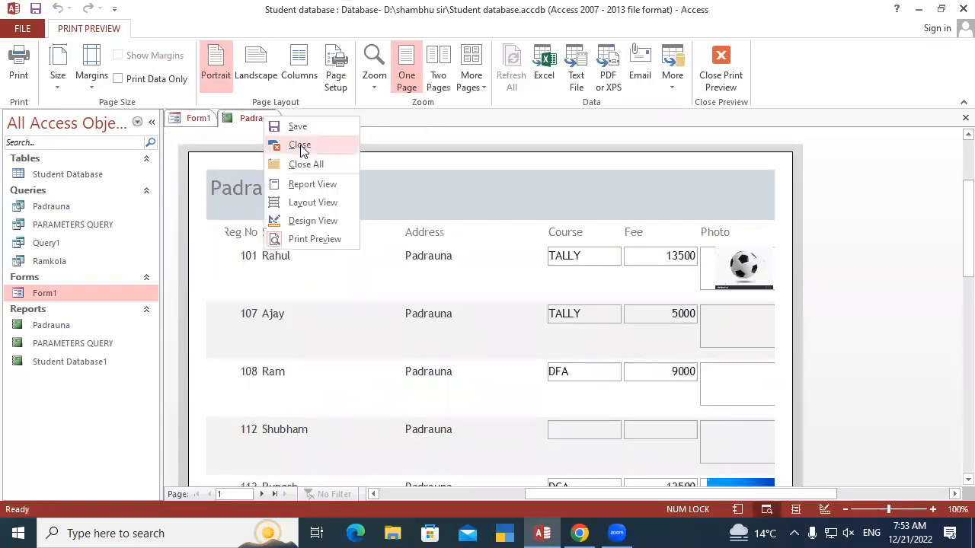
left_click(298, 145)
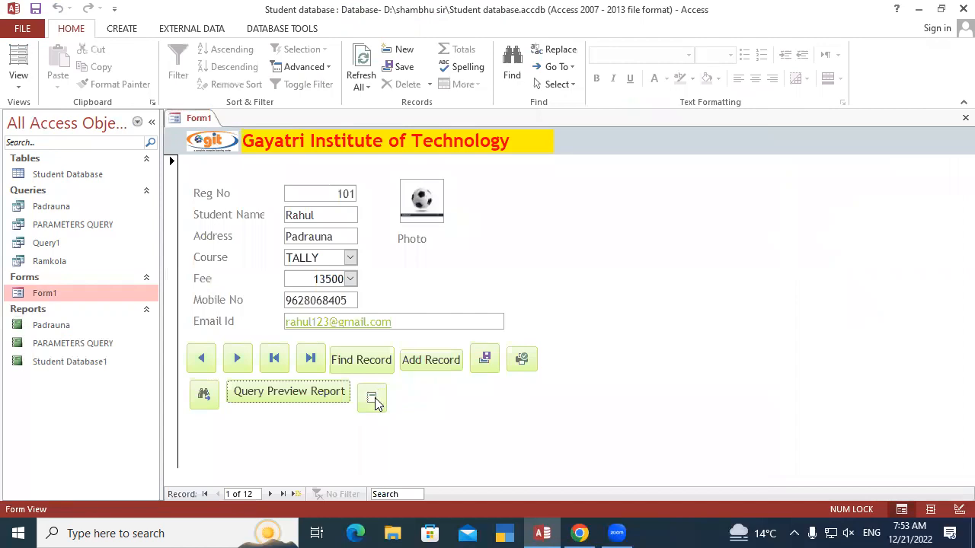
Preview the PARAMETERS QUERY report with the form's new picture button, entering the parameter values R, p and dca, and examine the matching record
left_click(374, 401)
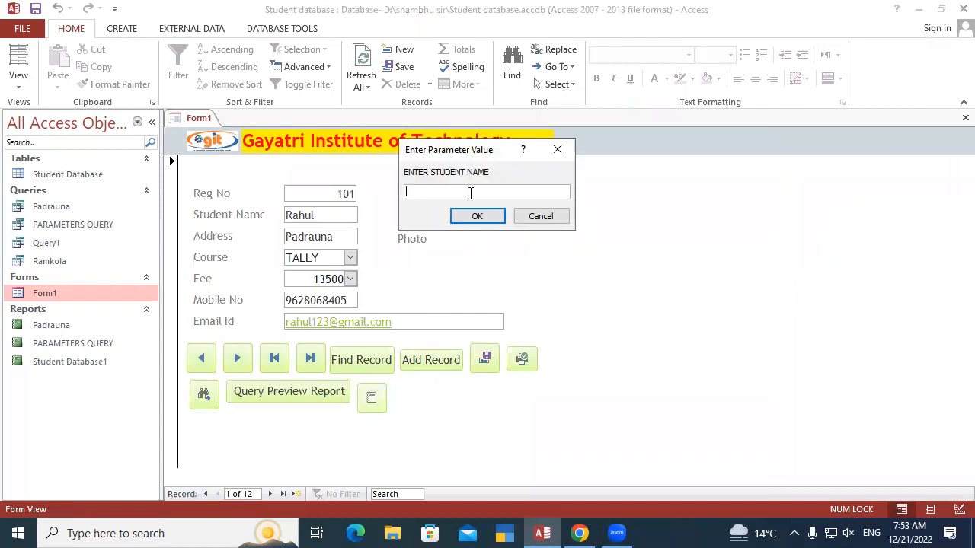
type("Rahul")
key("Return")
type("padrauna")
key("Return")
type("dca")
key("Return")
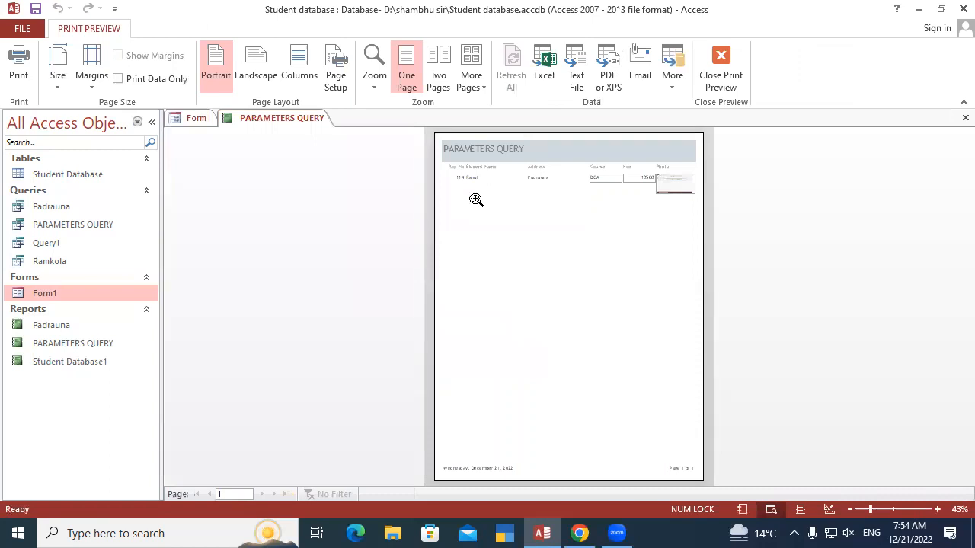
left_click(505, 180)
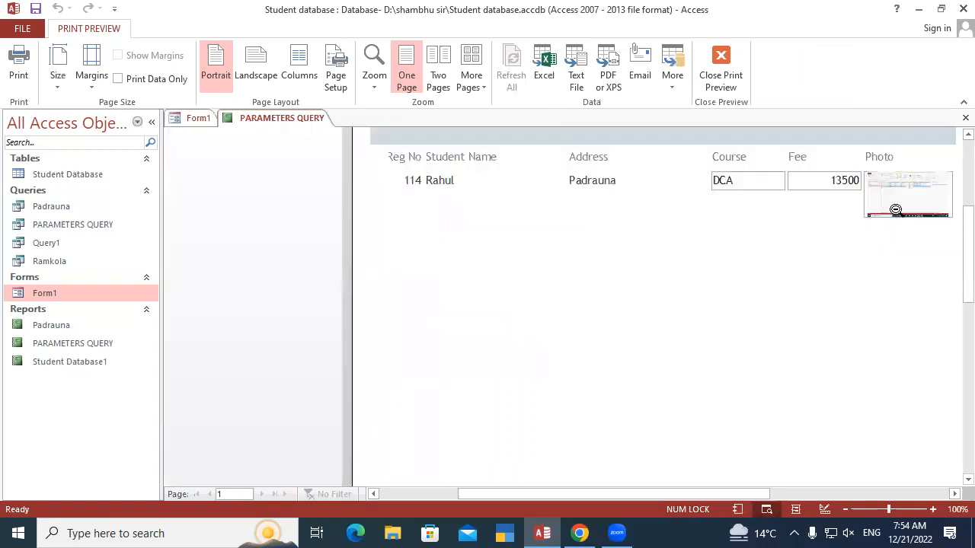